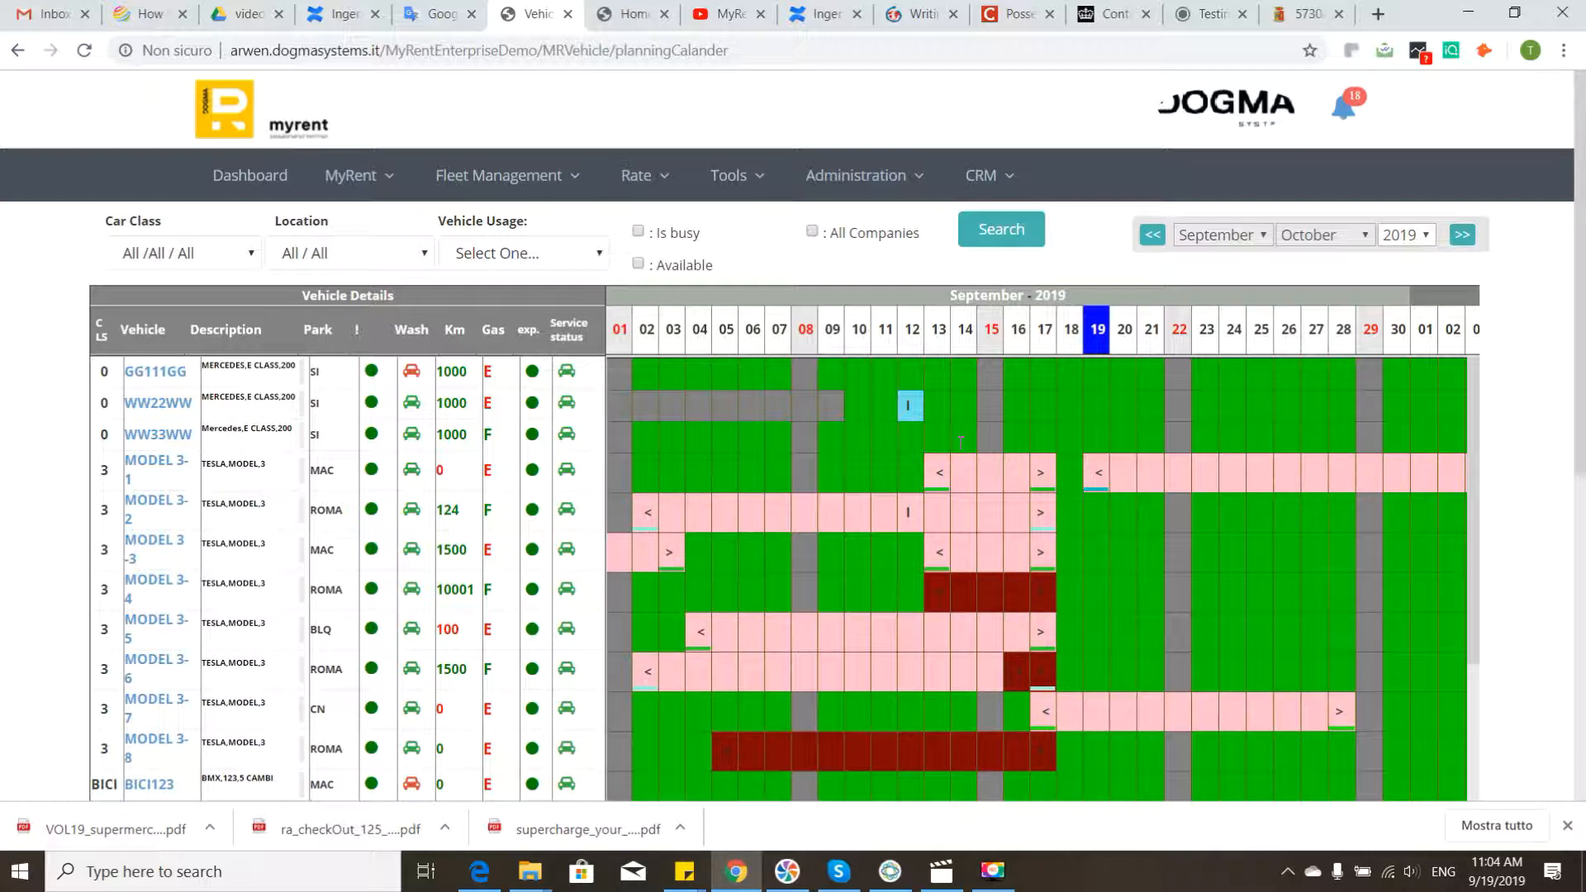
pyautogui.click(486, 256)
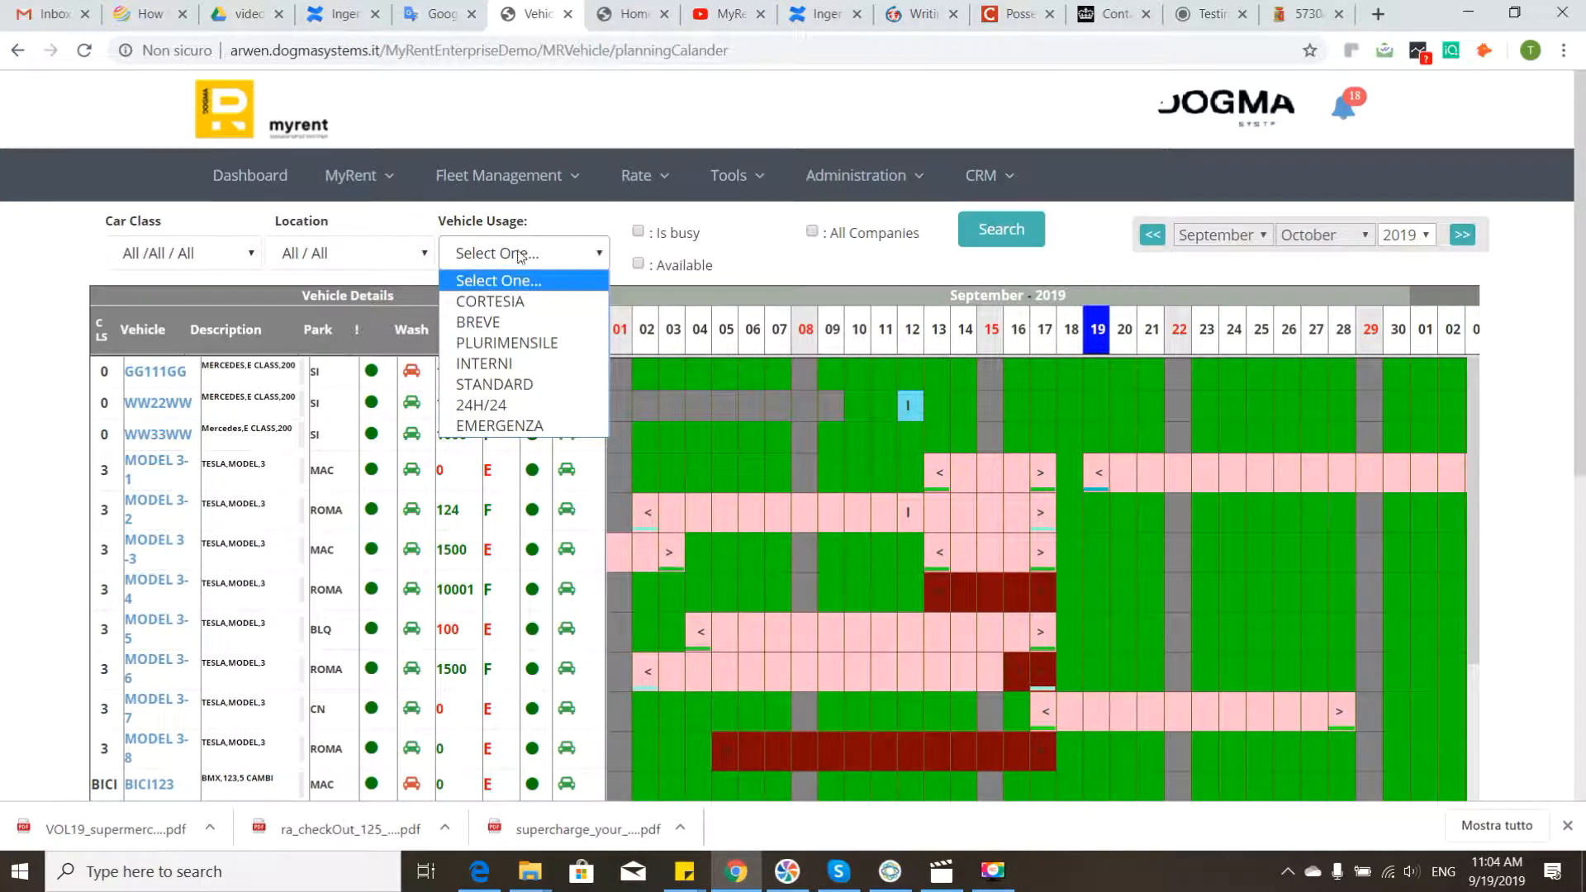
pyautogui.click(353, 258)
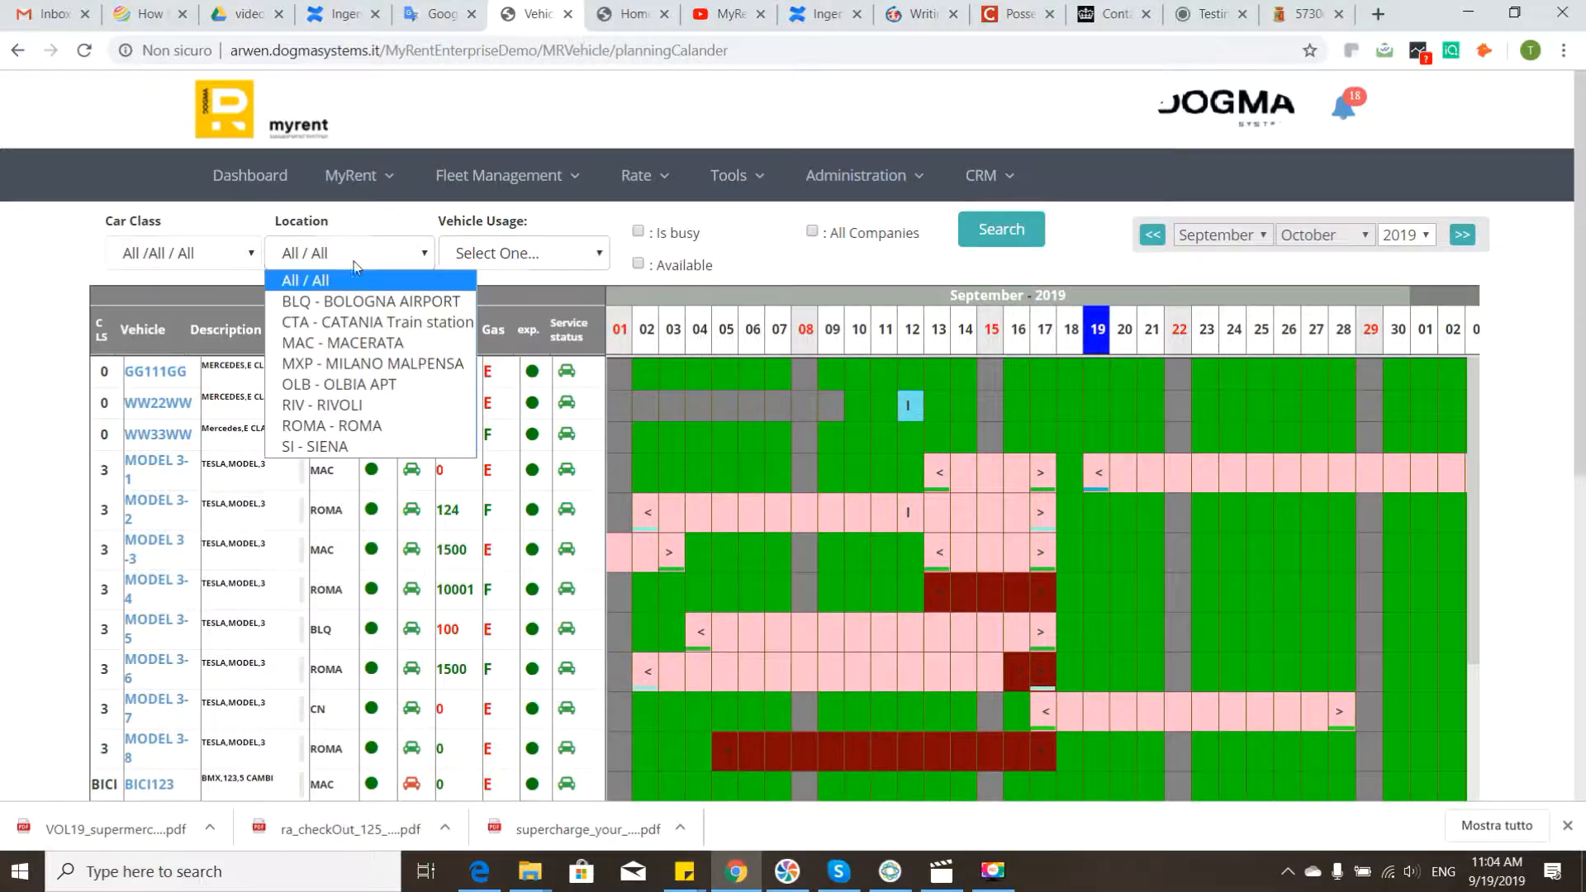
pyautogui.click(188, 261)
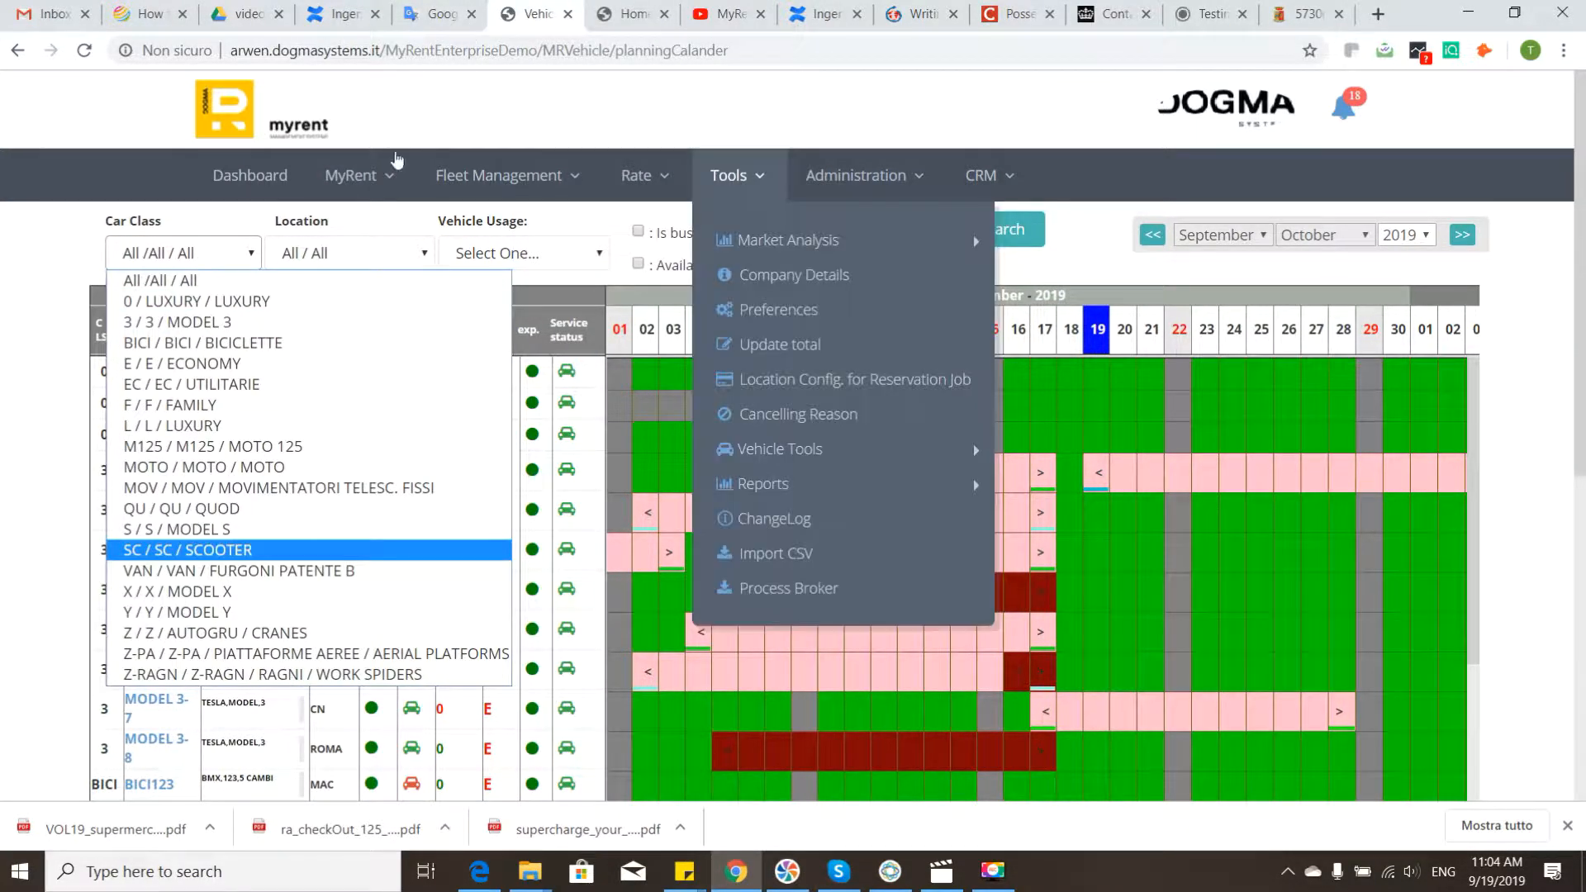
pyautogui.moveTo(487, 192)
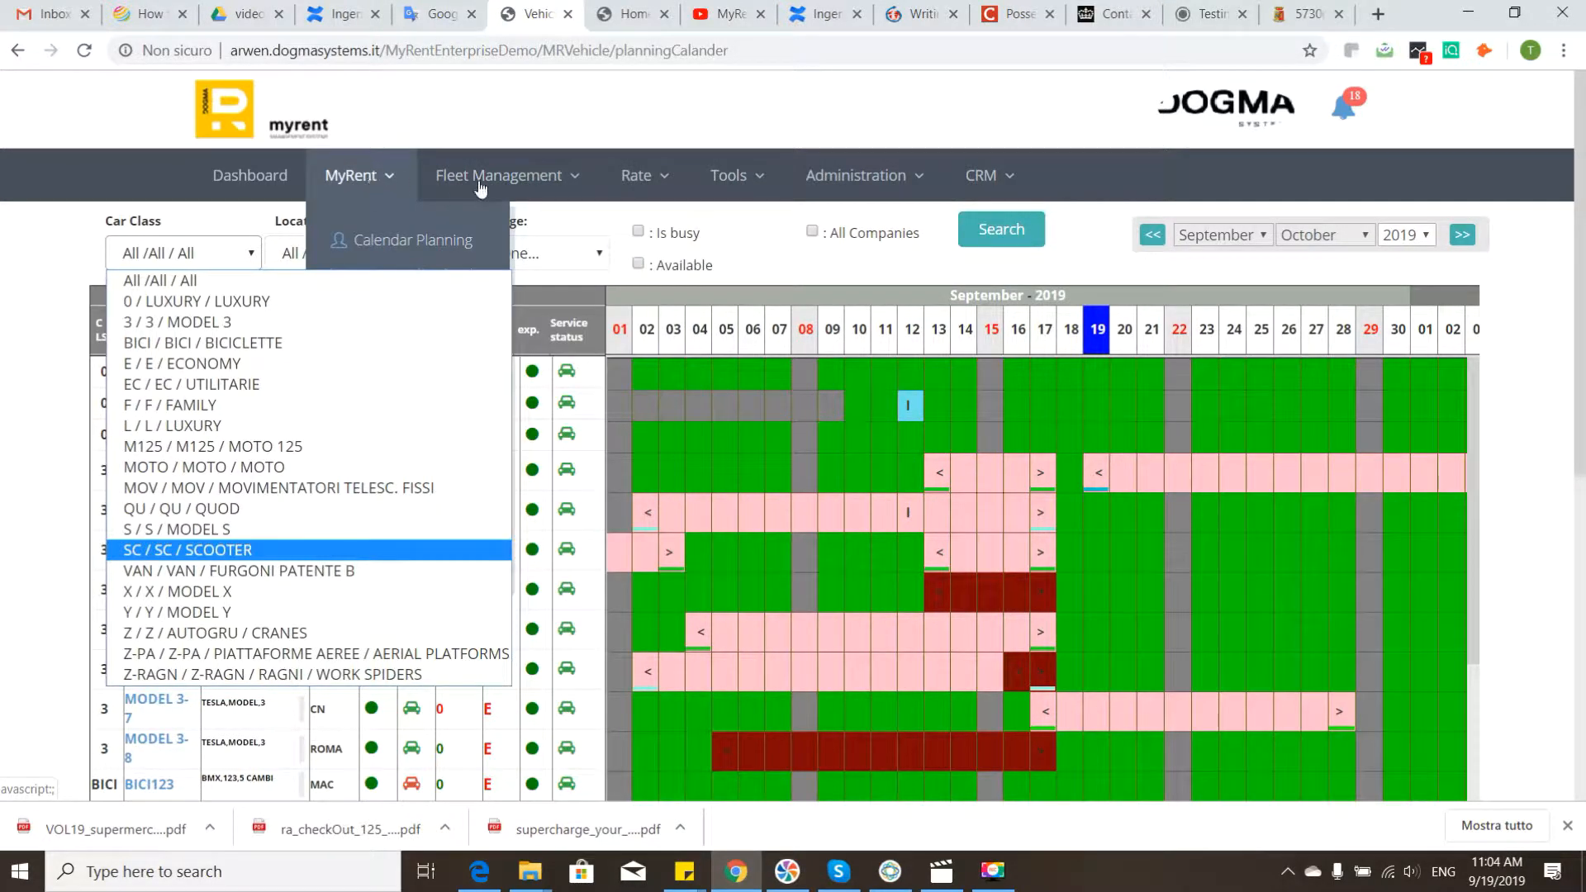
pyautogui.click(468, 133)
# Open the rental agreement list and start a new rental agreement
pyautogui.moveTo(356, 175)
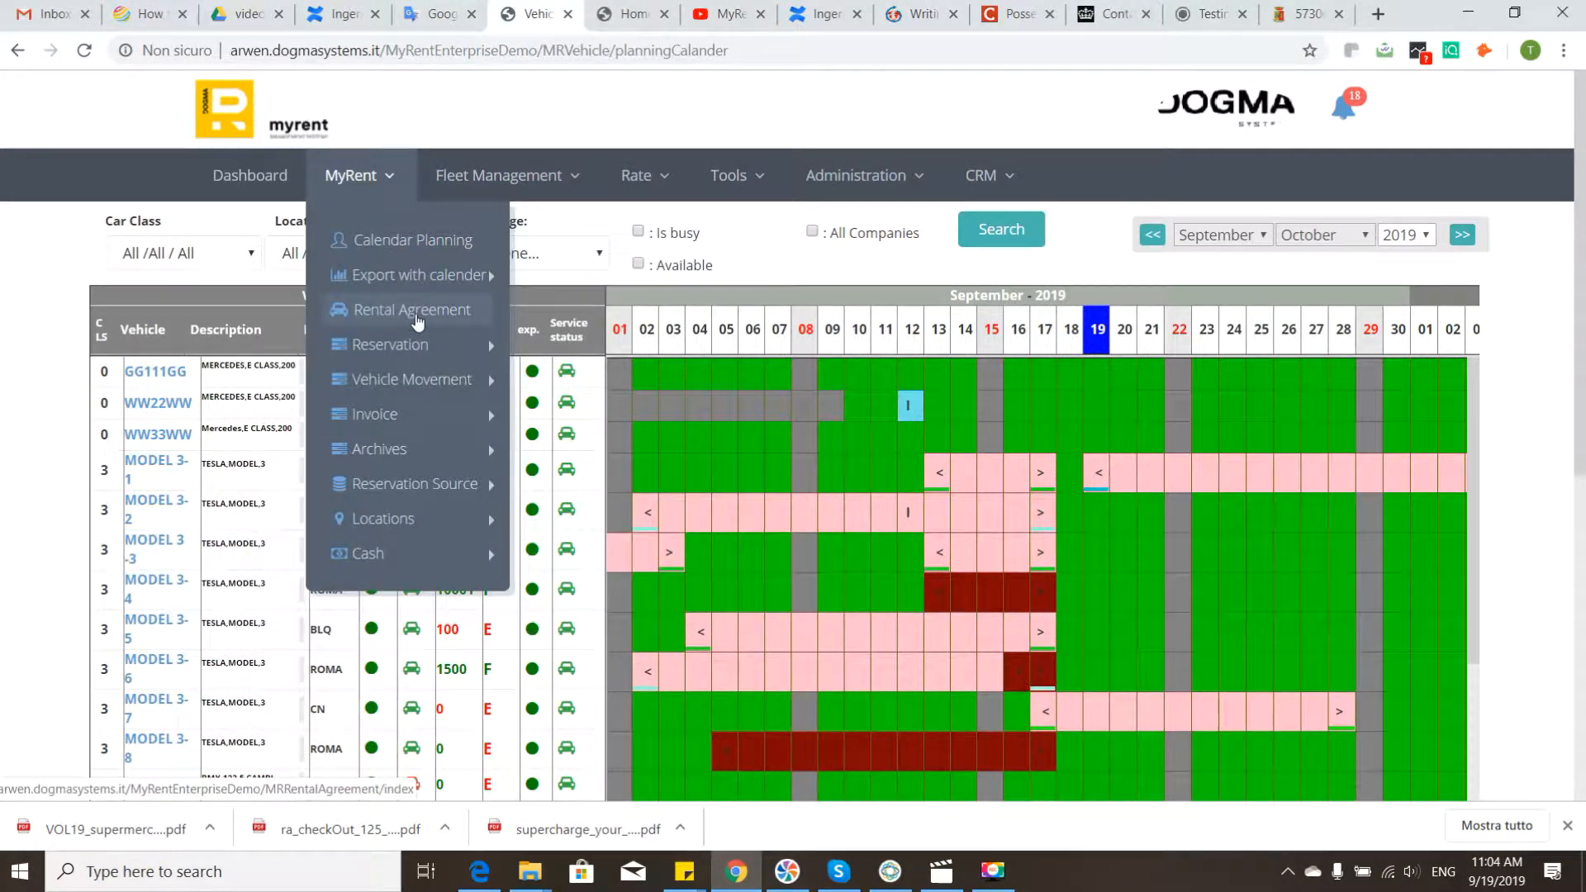
pyautogui.click(594, 347)
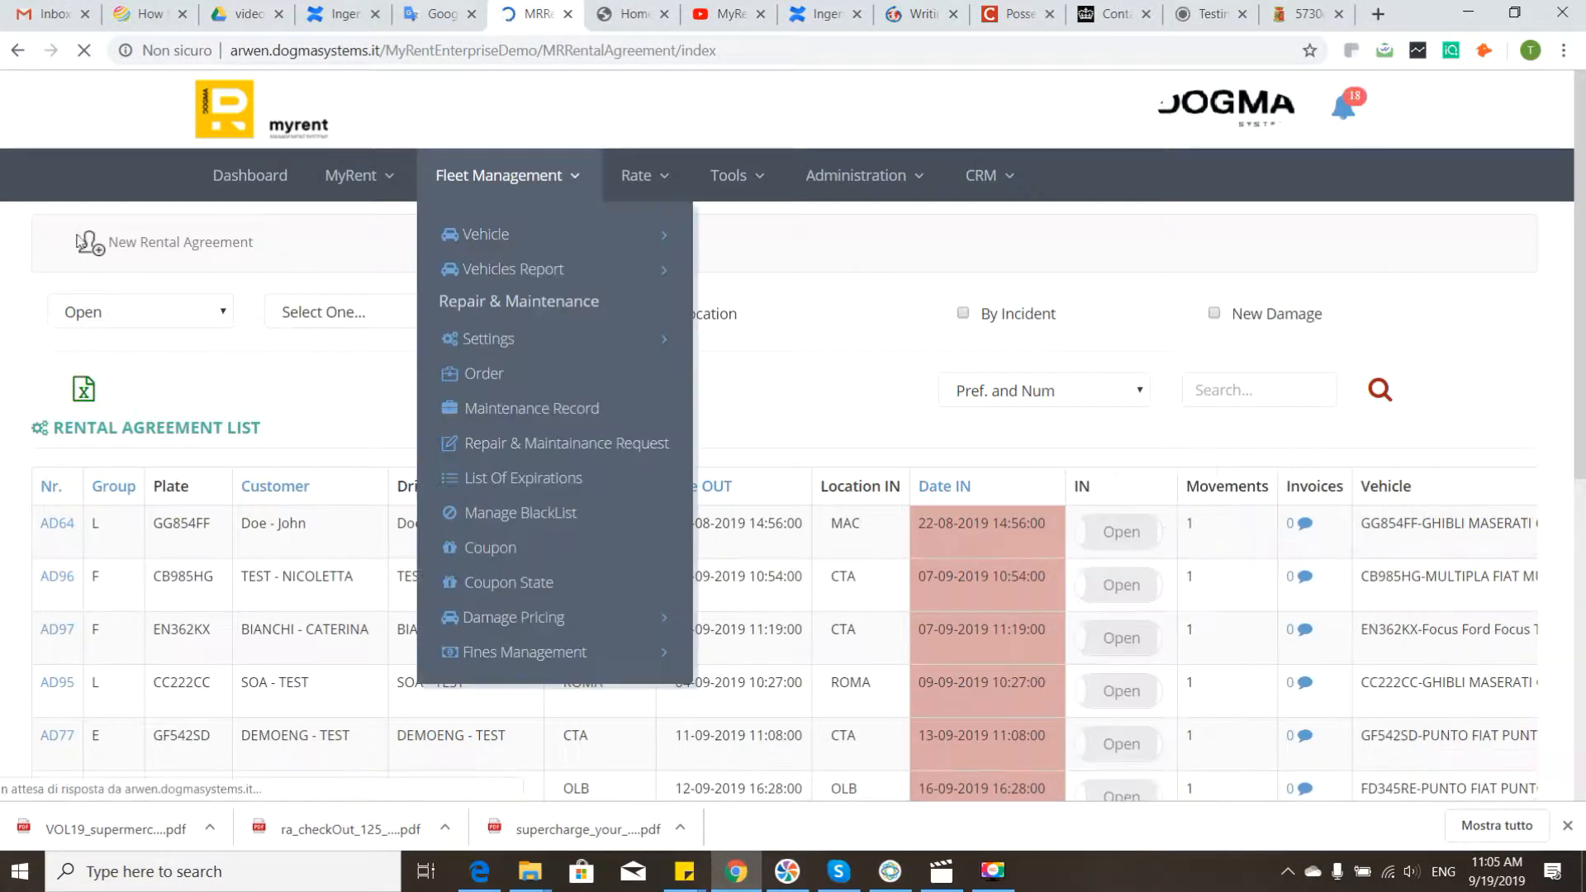
pyautogui.click(120, 242)
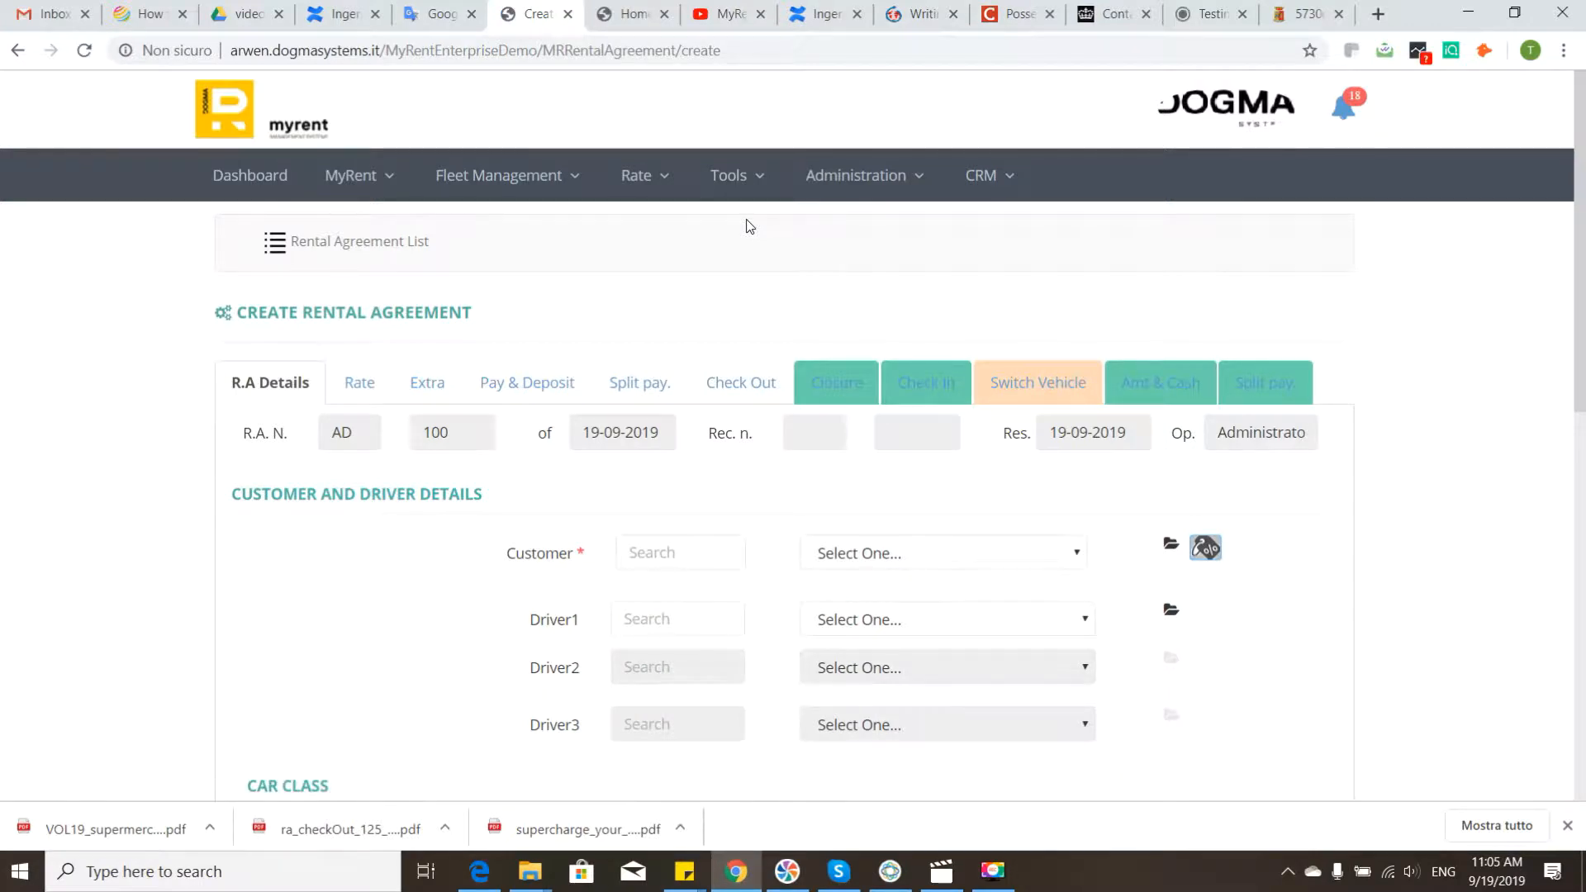
# Search for the customer by part of the surname and select the matching person as the agreement's customer
pyautogui.scroll(-2, 743, 405)
pyautogui.click(680, 345)
pyautogui.write('chi')
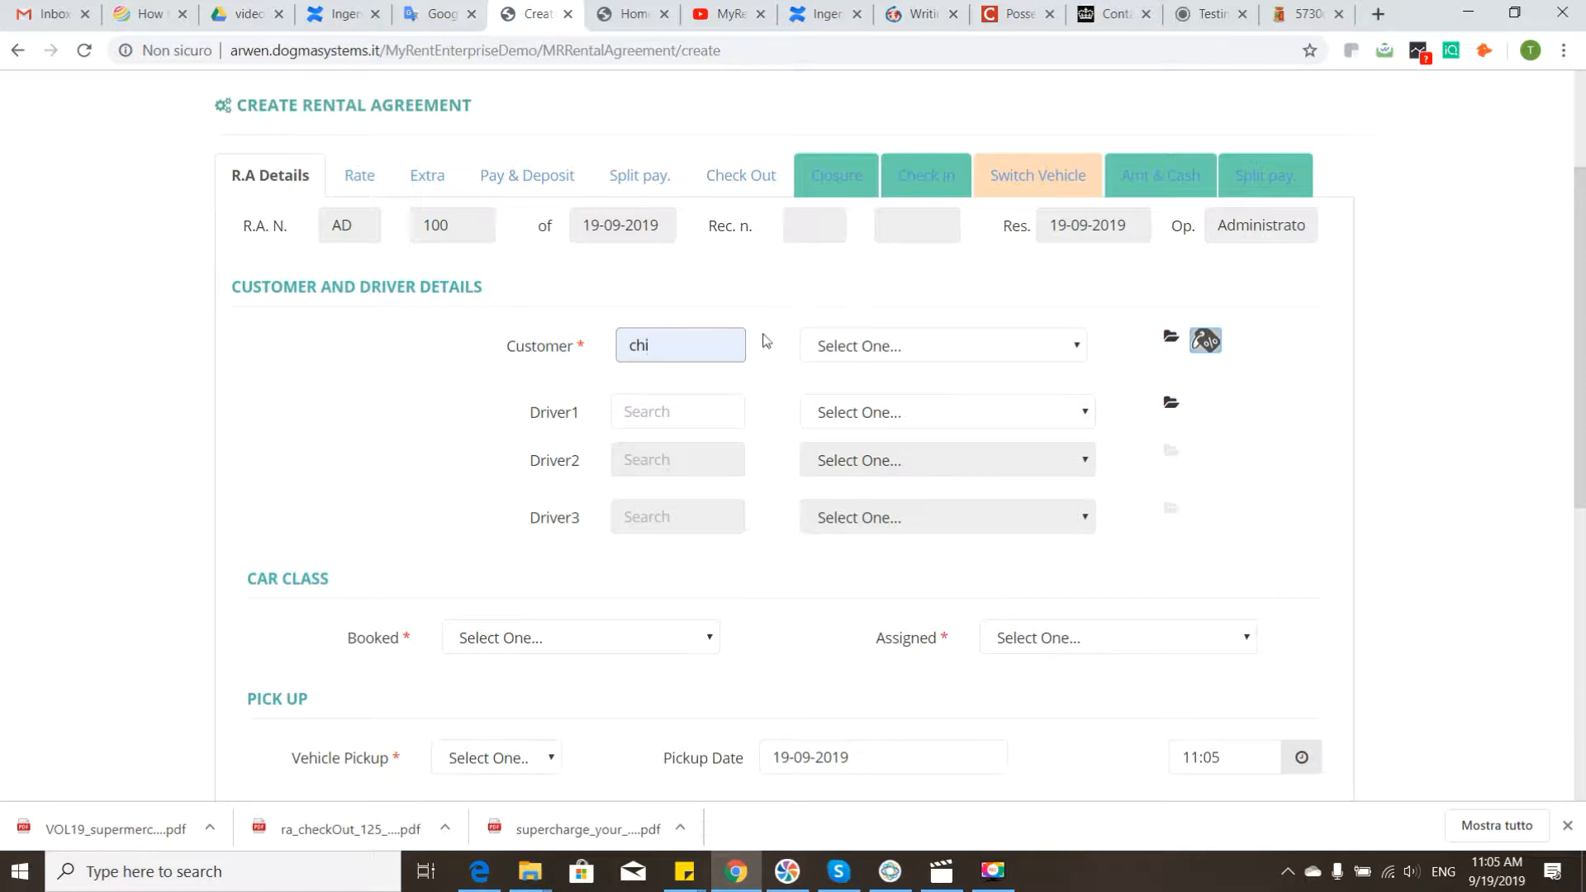
pyautogui.click(901, 377)
pyautogui.click(870, 345)
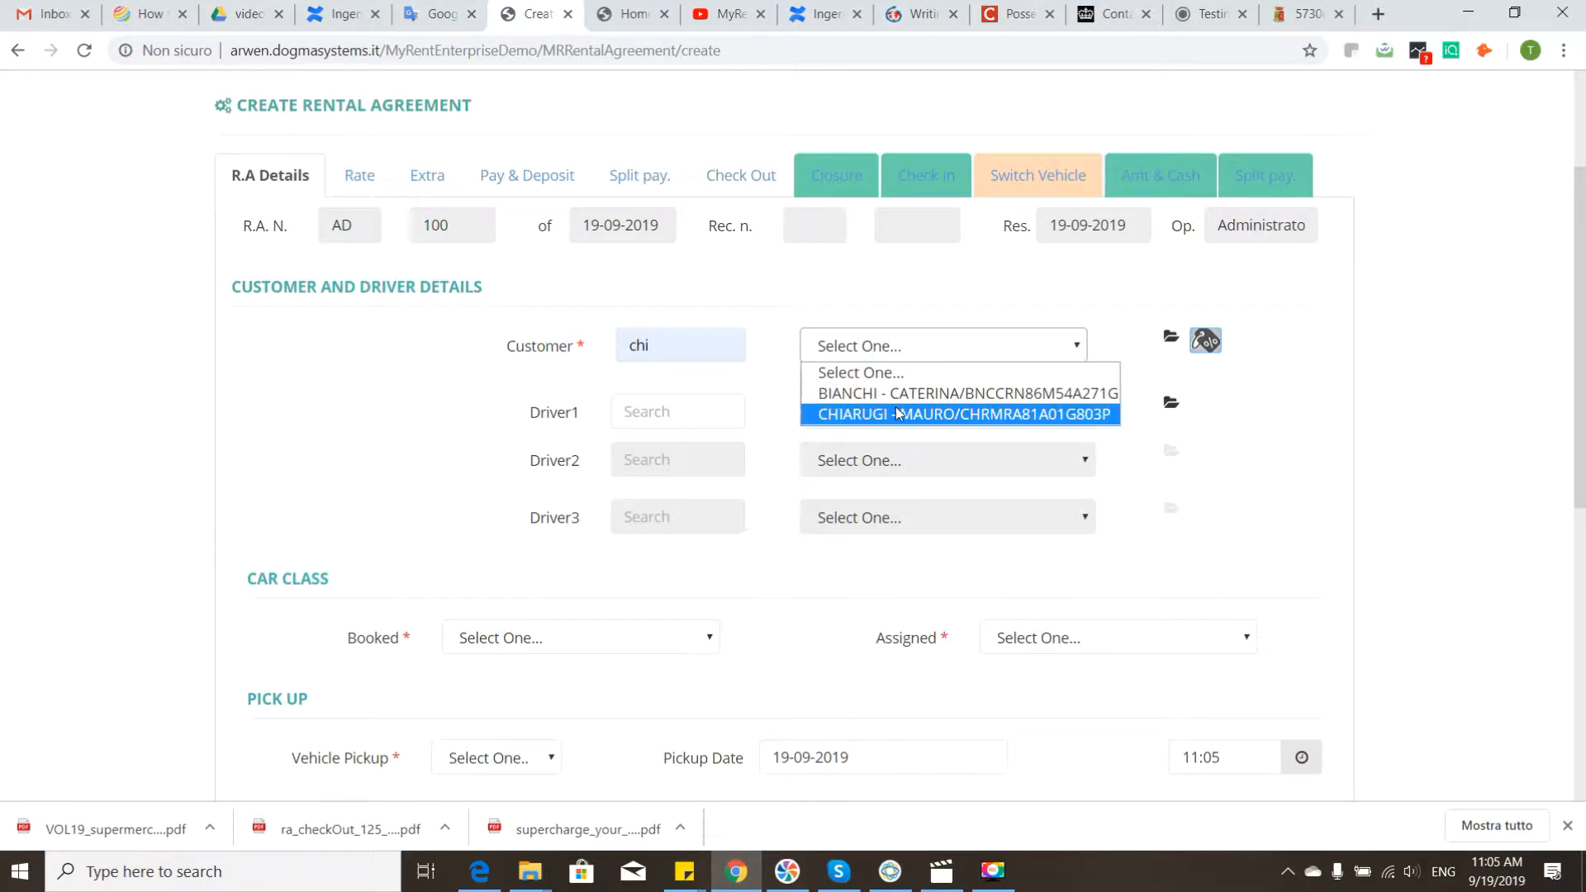
pyautogui.click(894, 413)
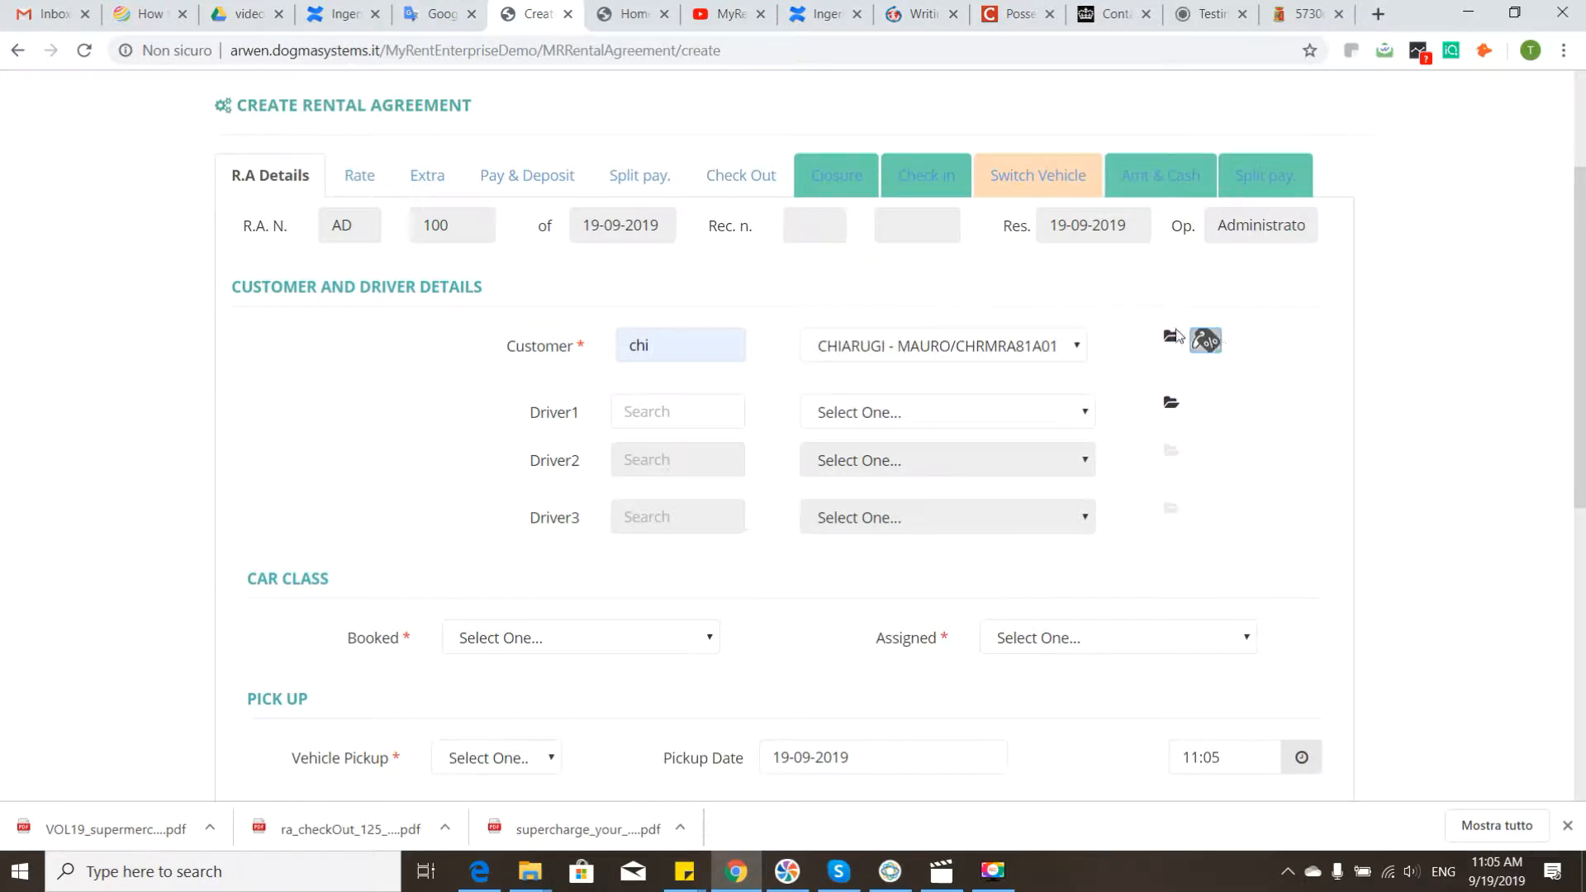
# Examine the reservation source choices and the selected customer's record, closing both without changes
pyautogui.click(1205, 340)
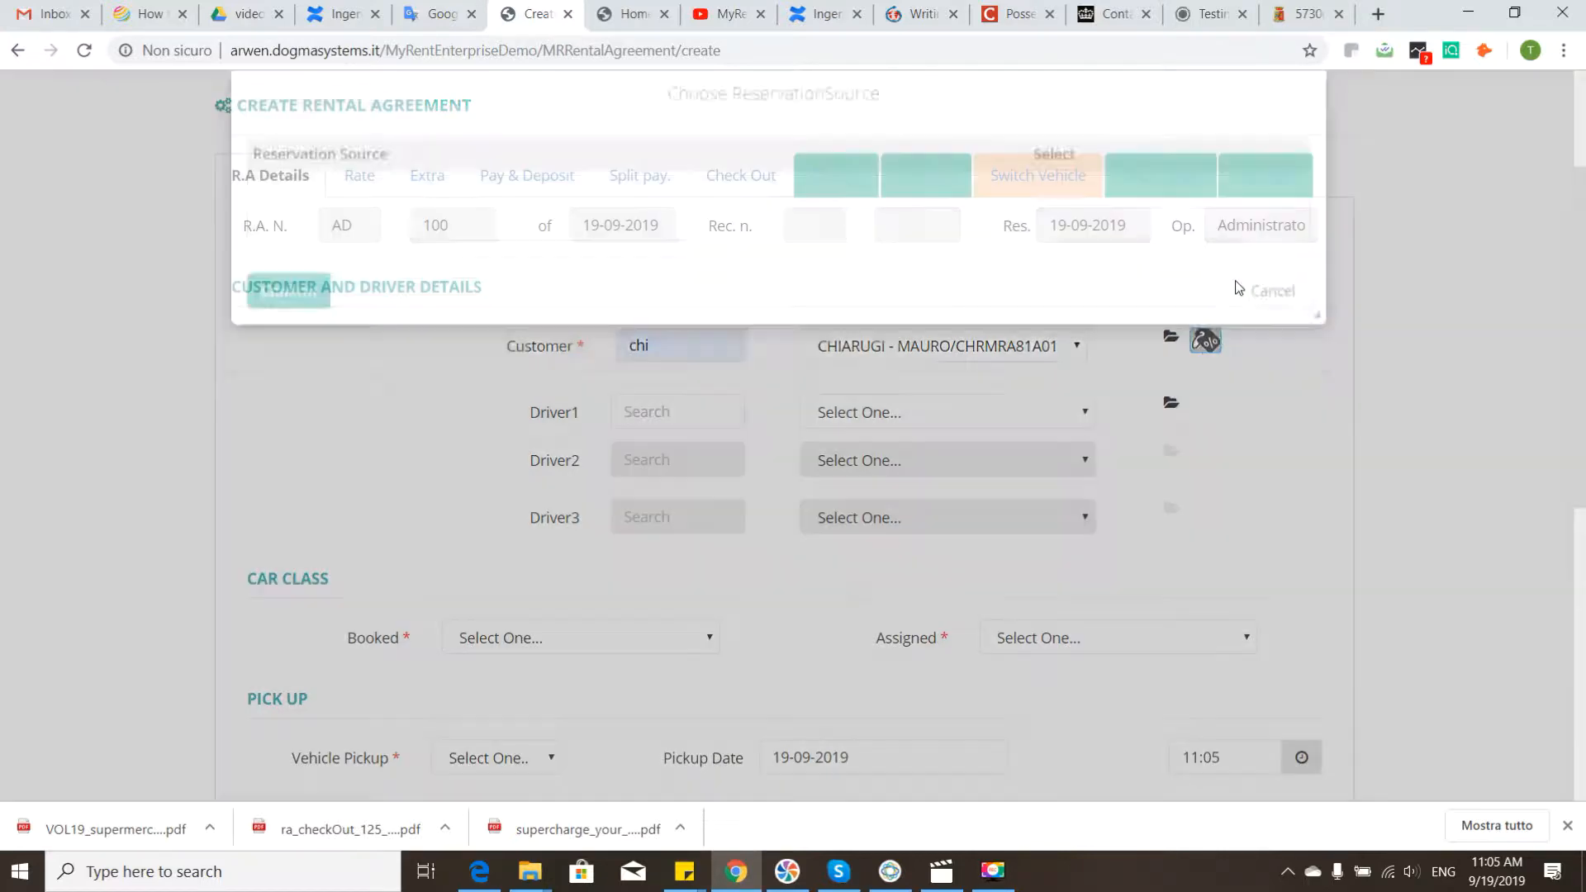
pyautogui.click(1303, 129)
pyautogui.click(1171, 339)
pyautogui.scroll(-6, 897, 277)
pyautogui.scroll(-3, 894, 271)
pyautogui.scroll(10, 810, 272)
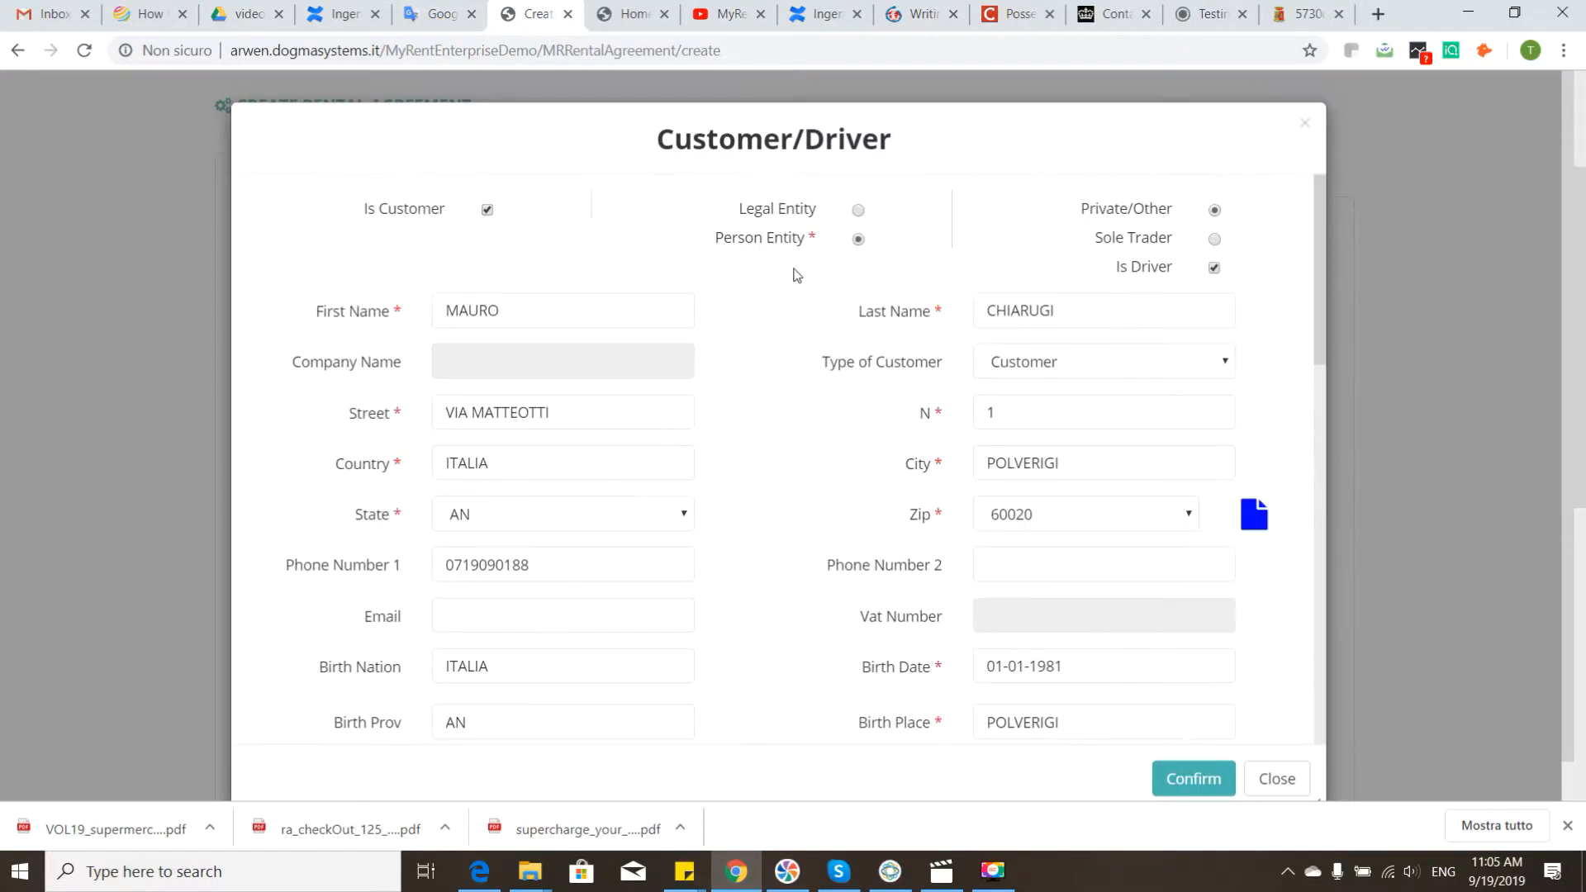
pyautogui.click(1304, 124)
# Assign the same customer as Driver1 of the rental agreement
pyautogui.scroll(-4, 1228, 442)
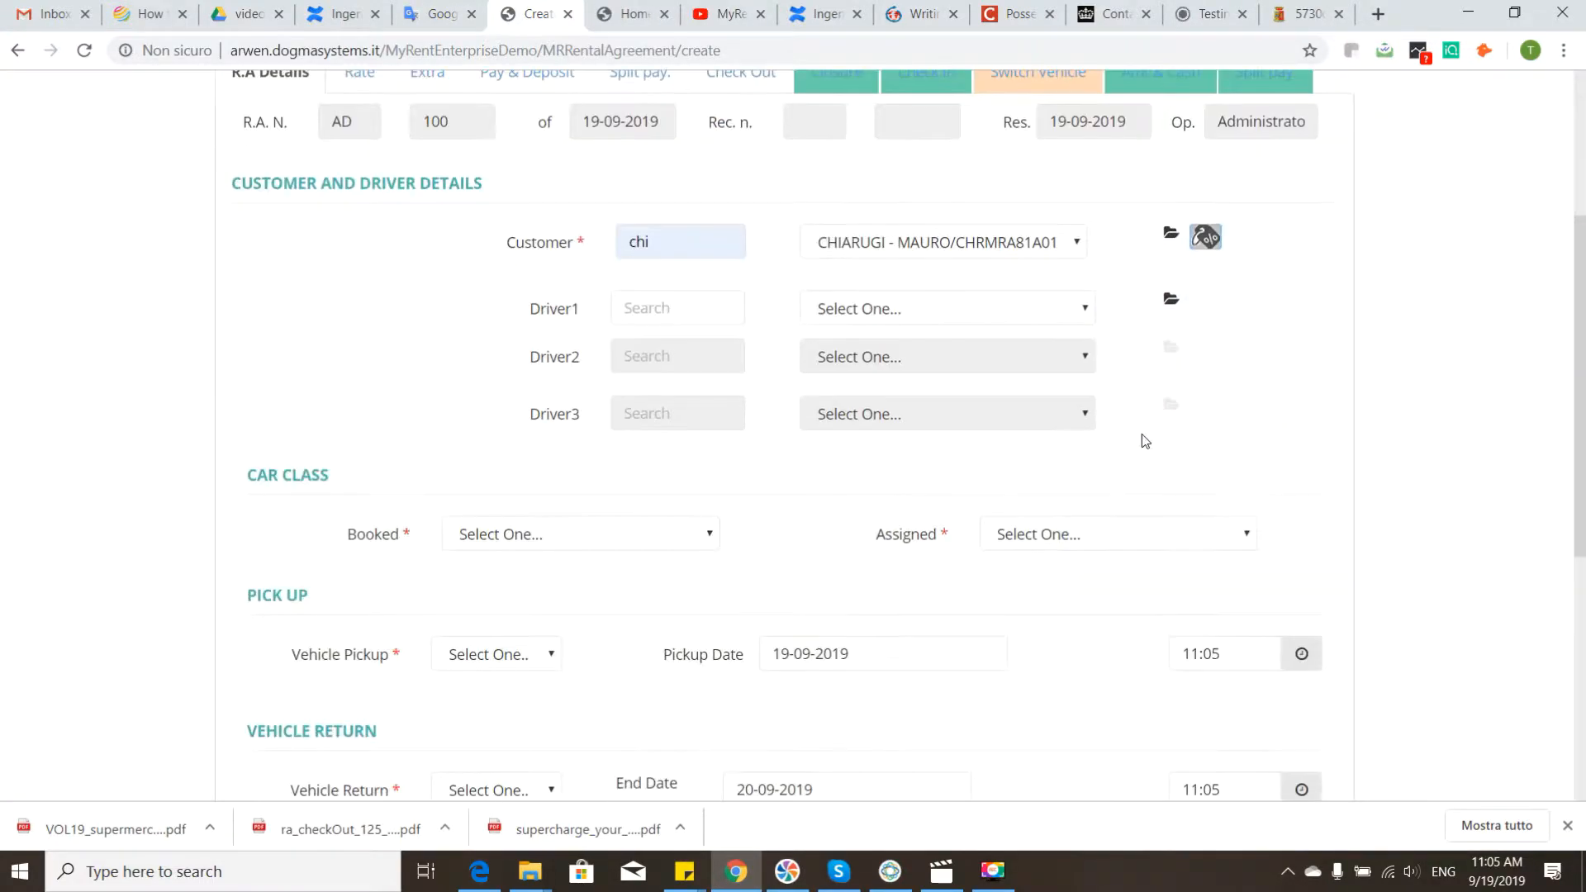
pyautogui.click(879, 322)
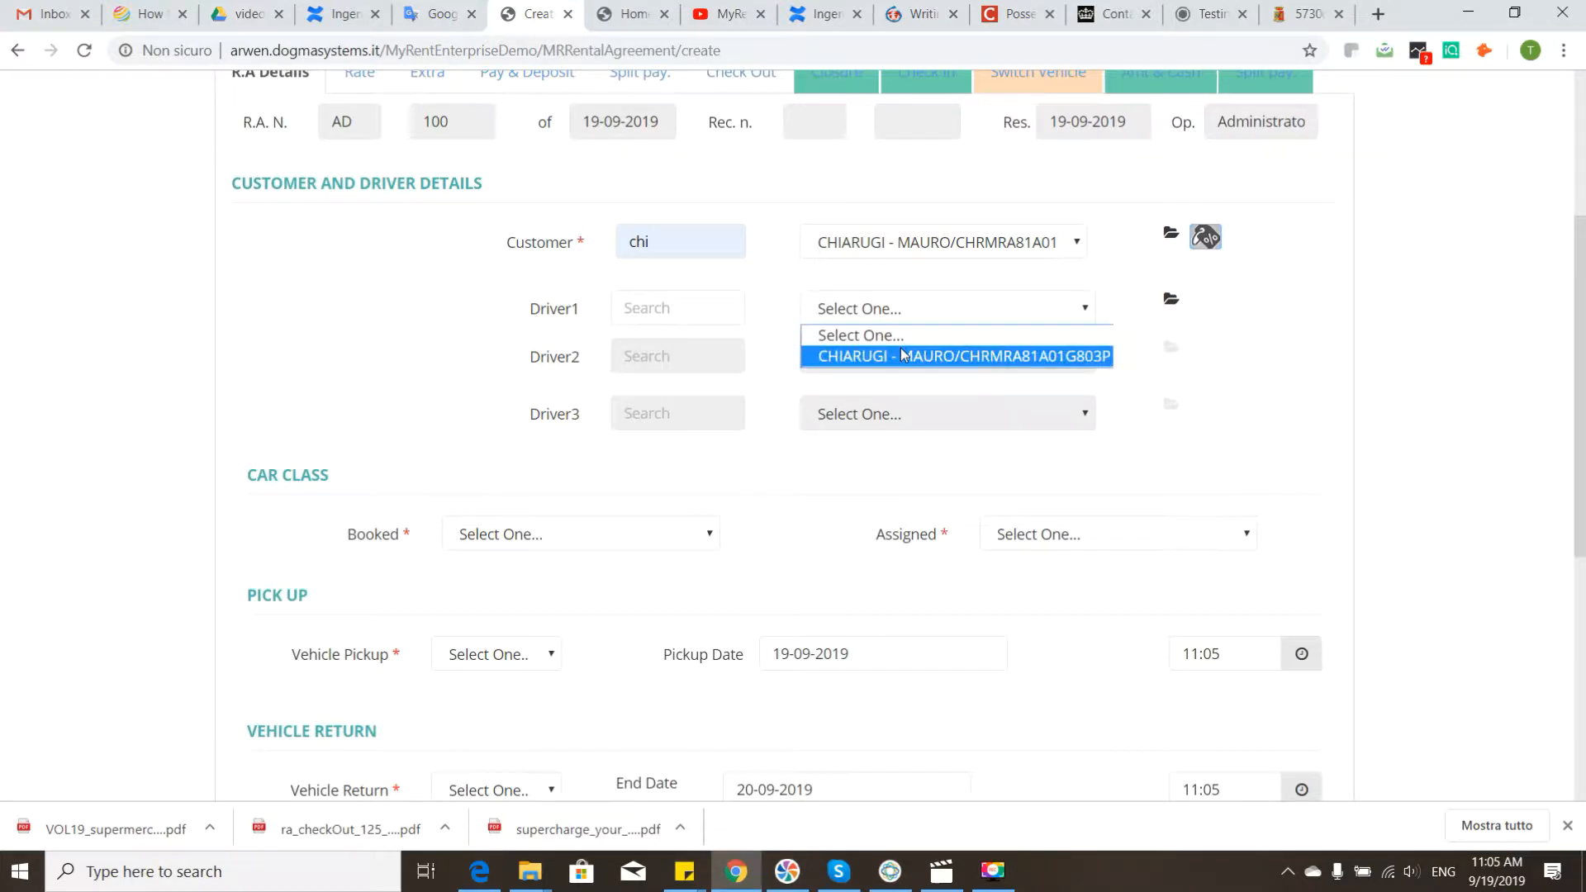
pyautogui.click(900, 355)
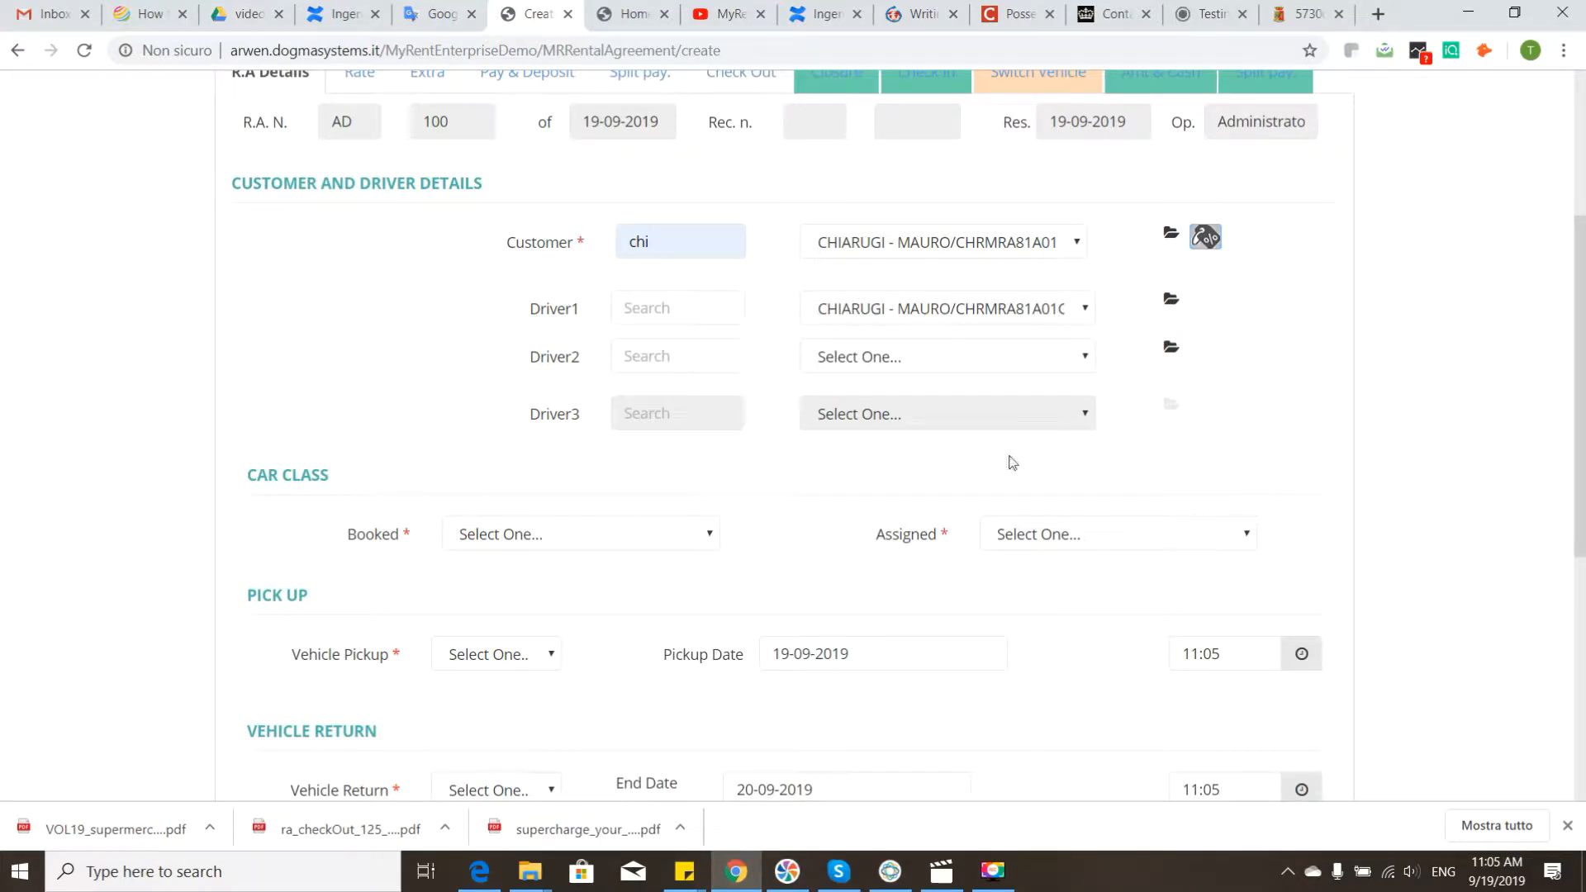
# Set the booked car class to E - ECONOMY
pyautogui.scroll(-2, 1289, 449)
pyautogui.click(621, 330)
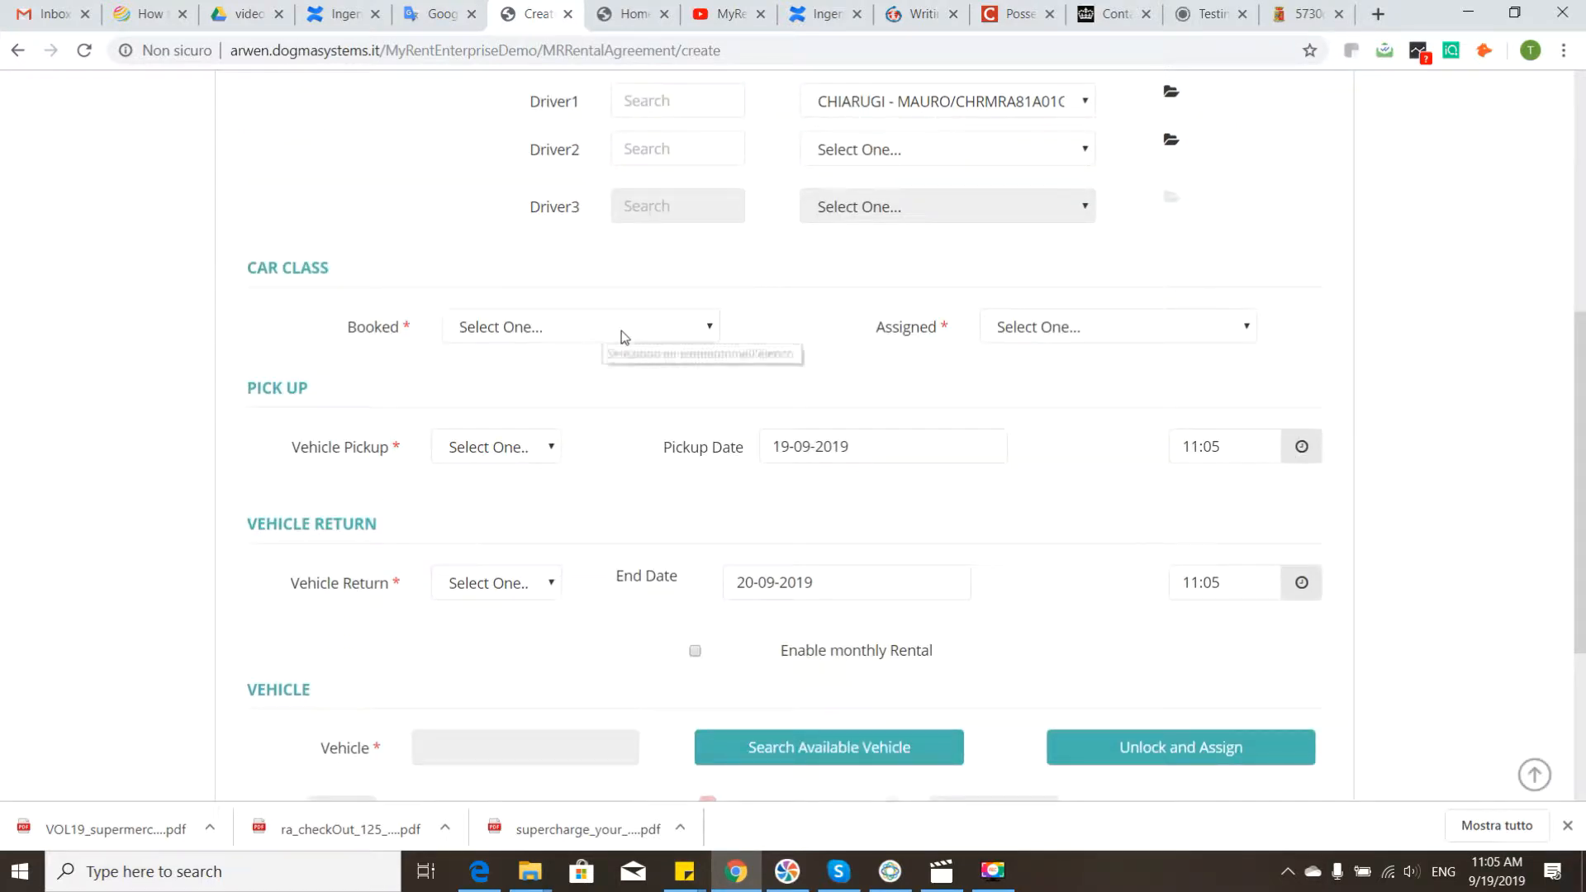
pyautogui.scroll(1, 406, 393)
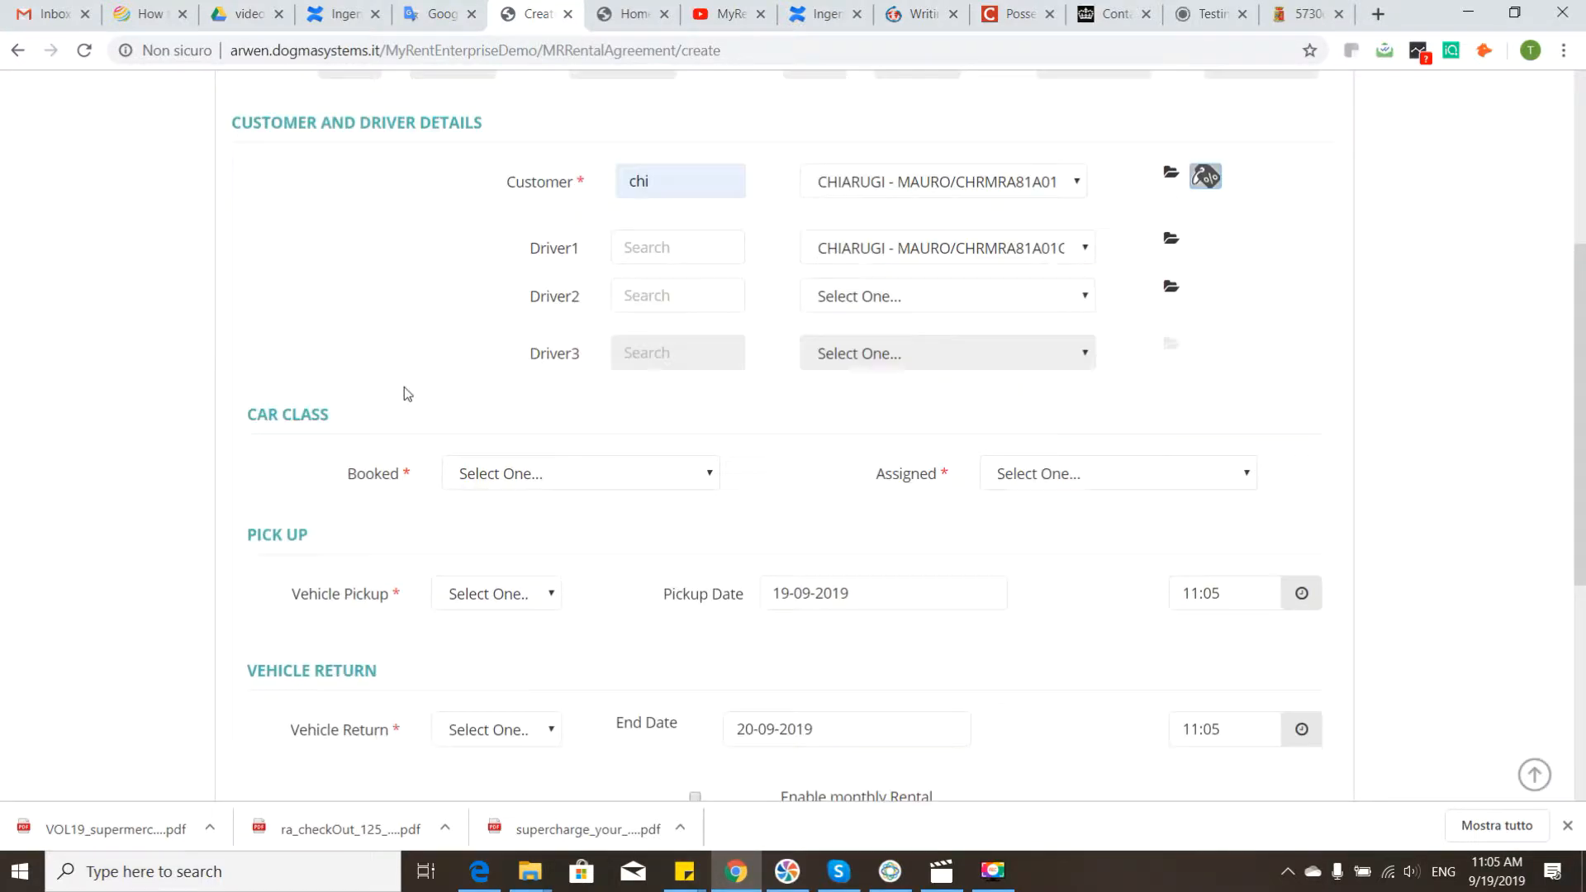
pyautogui.scroll(3, 406, 393)
pyautogui.scroll(-3, 389, 430)
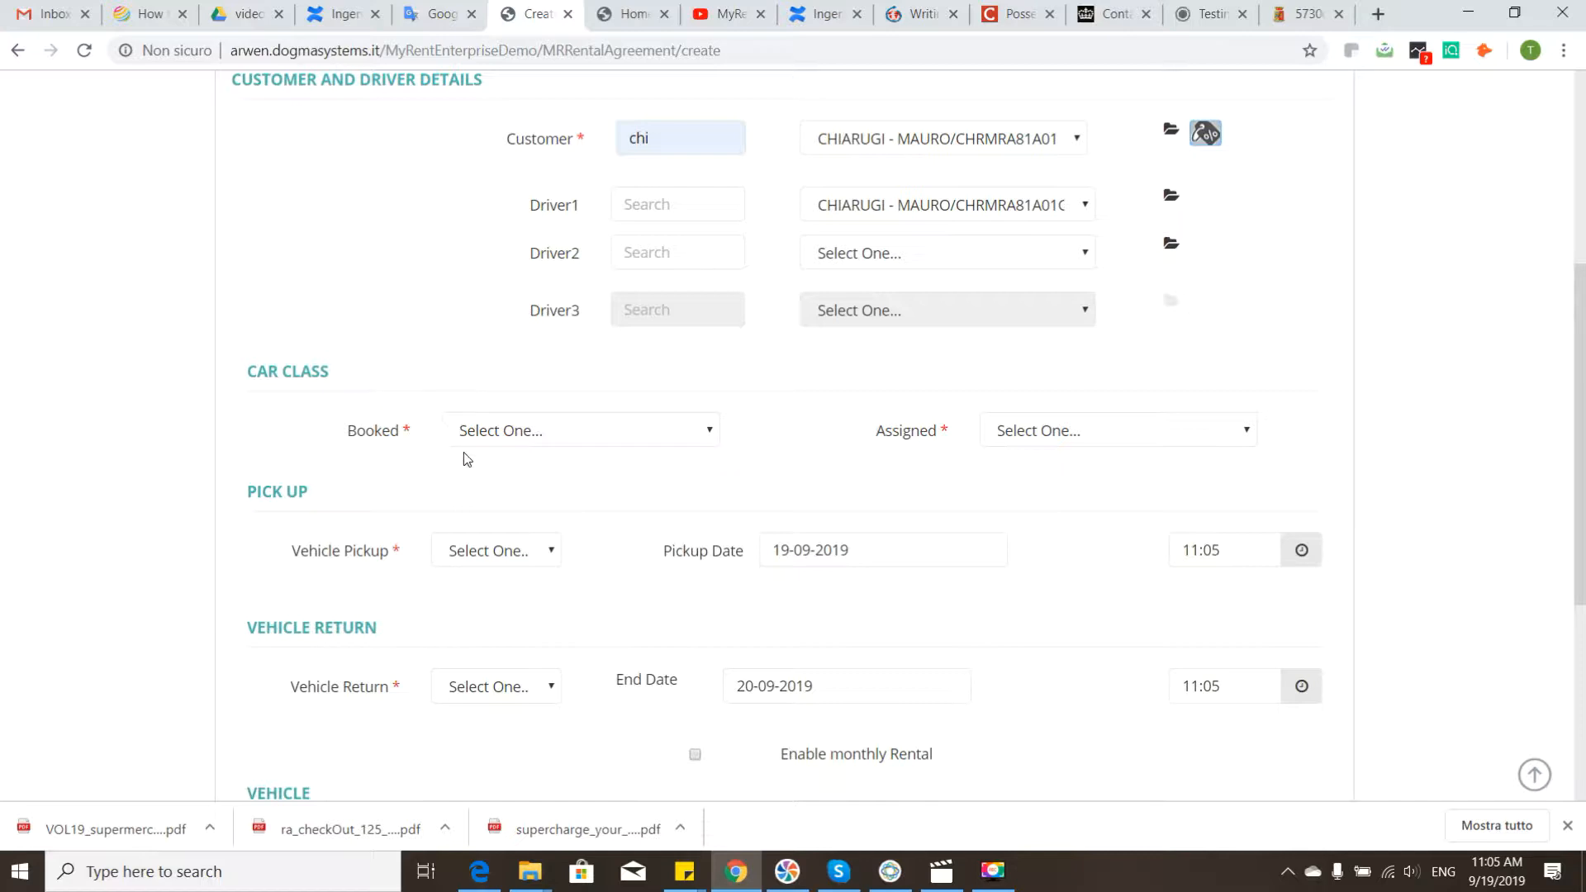
pyautogui.click(507, 444)
pyautogui.click(508, 445)
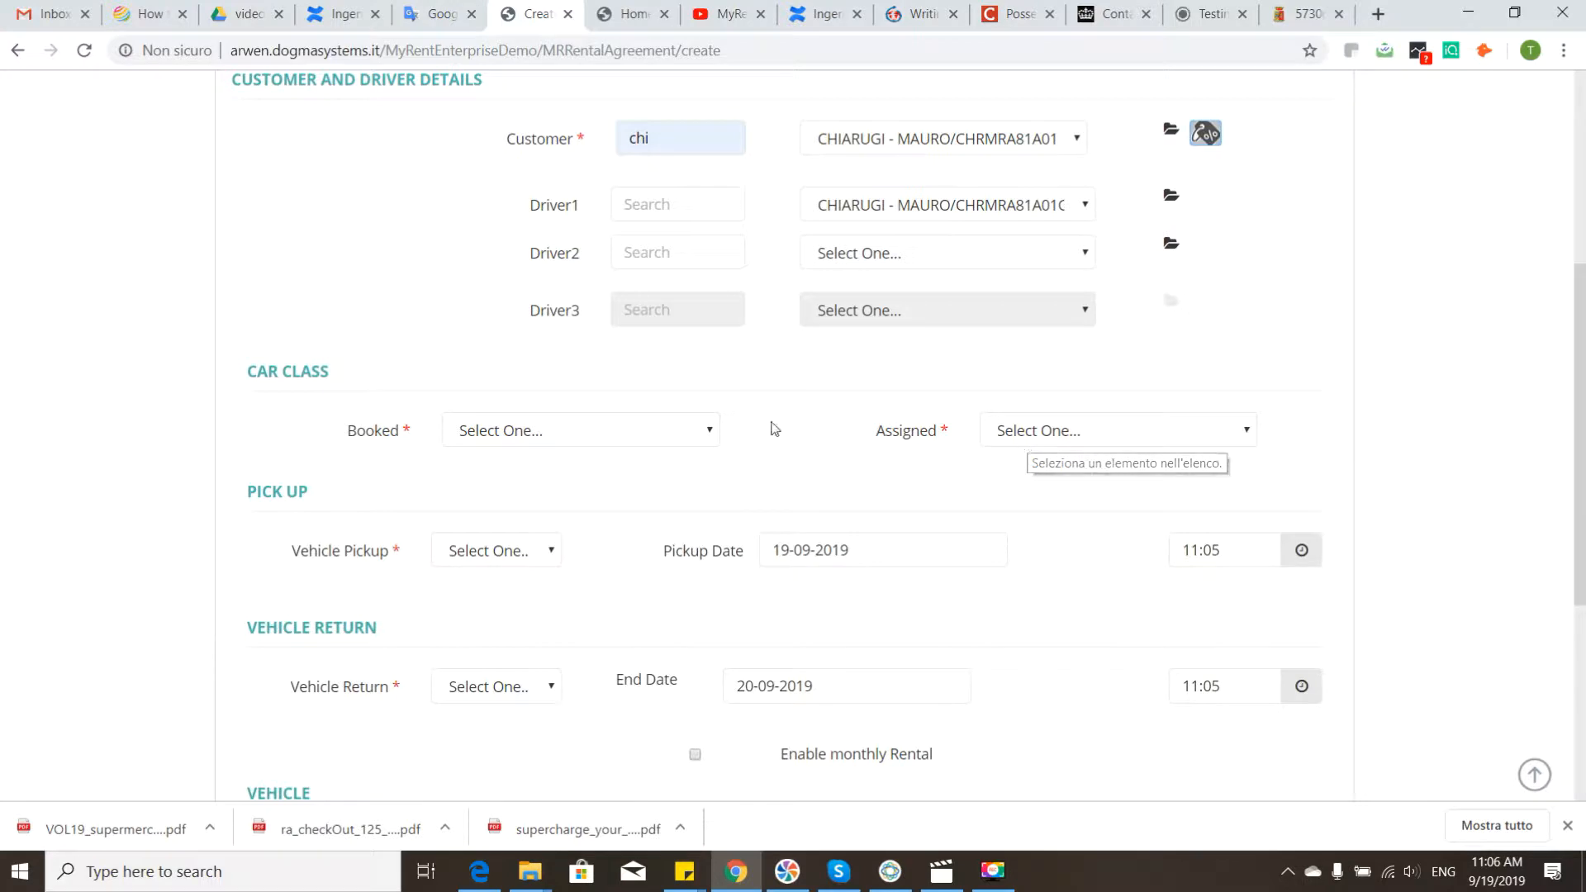
pyautogui.click(621, 440)
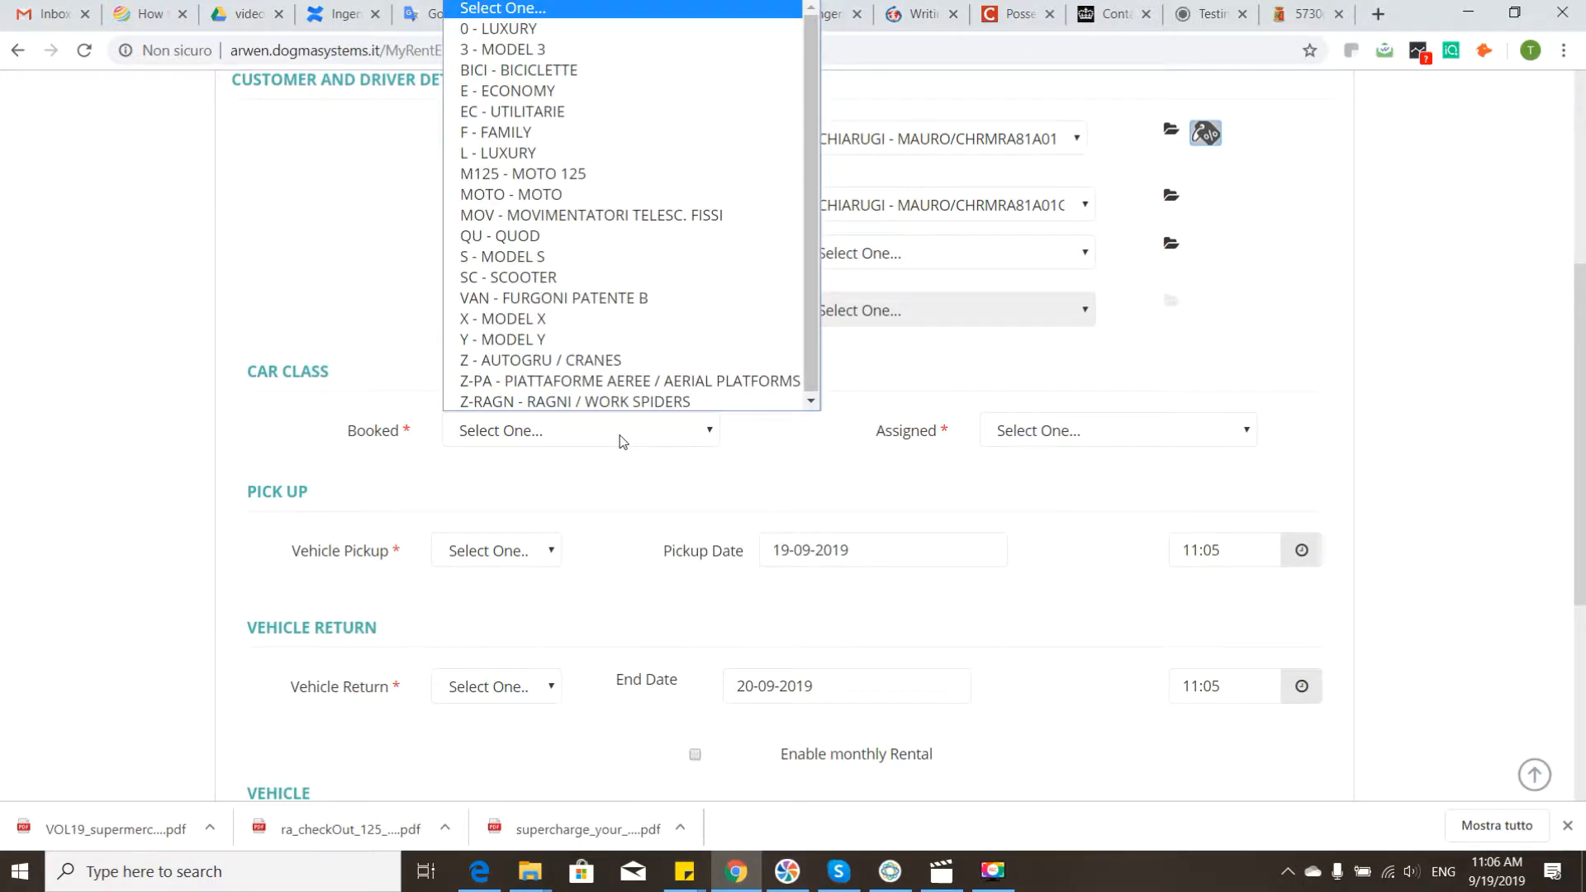
pyautogui.click(576, 91)
# Set the vehicle pickup location to AMS - AMSTERDAM AIRPORT and the rental end date to 22-09-2019
pyautogui.scroll(-1, 903, 439)
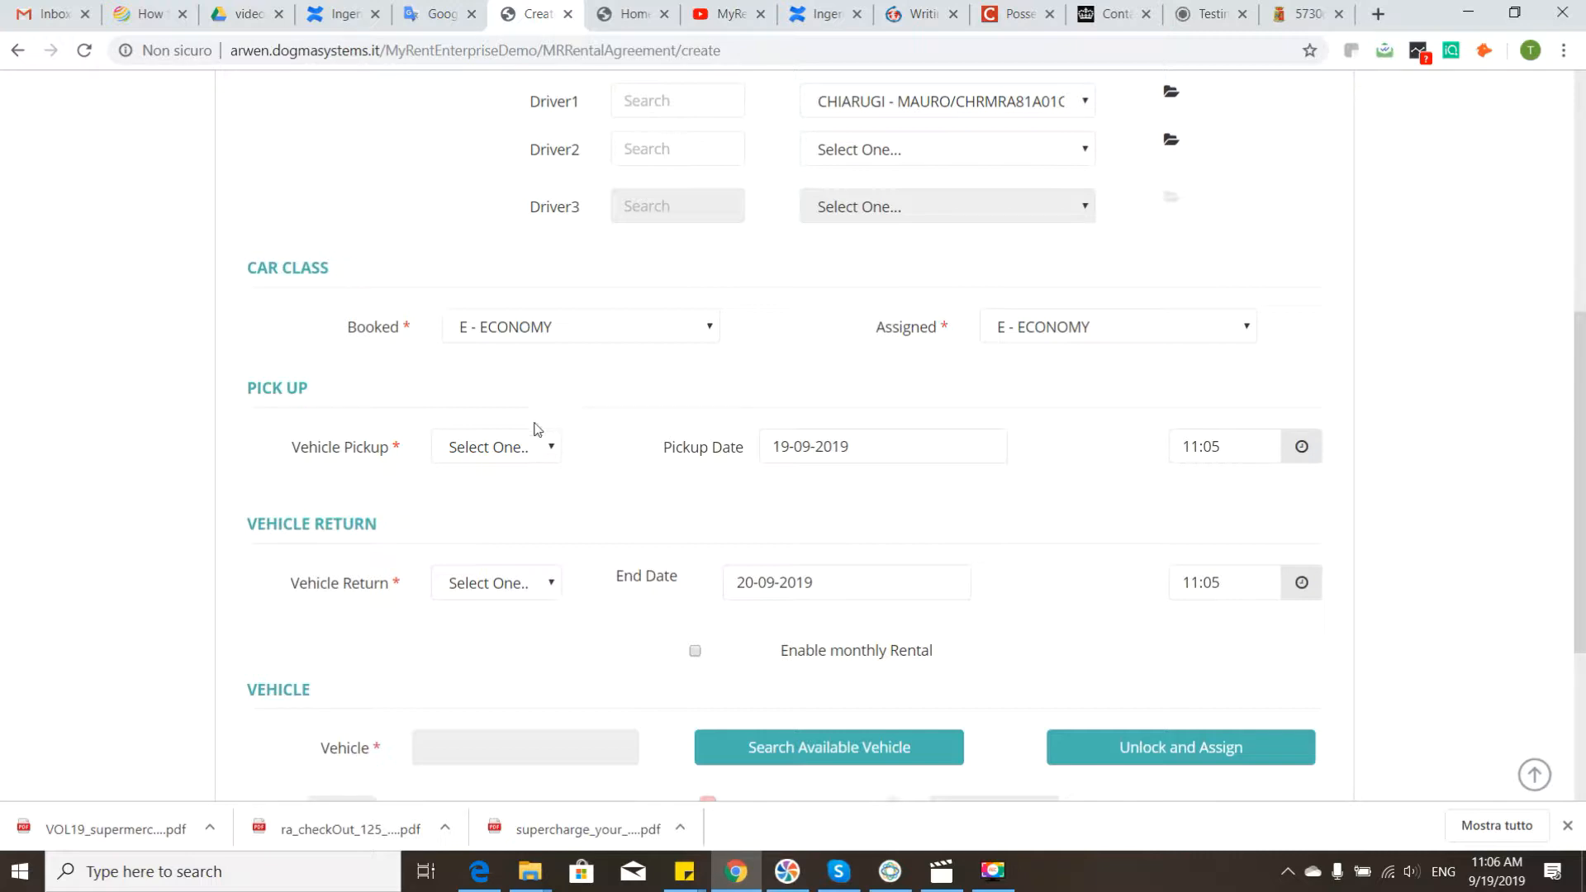
pyautogui.click(541, 454)
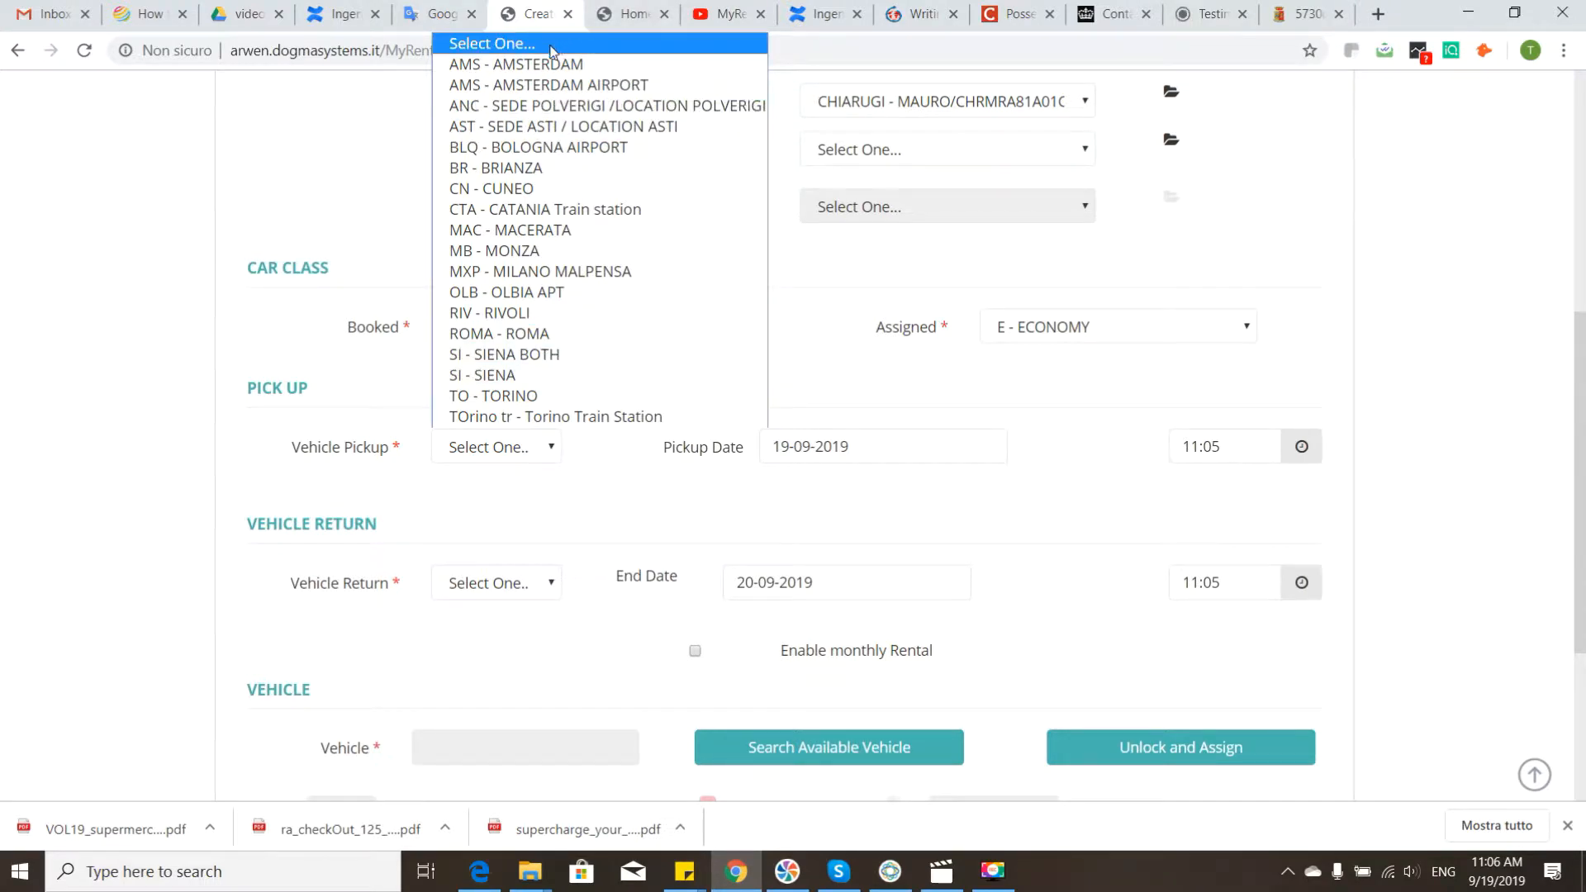
pyautogui.click(575, 85)
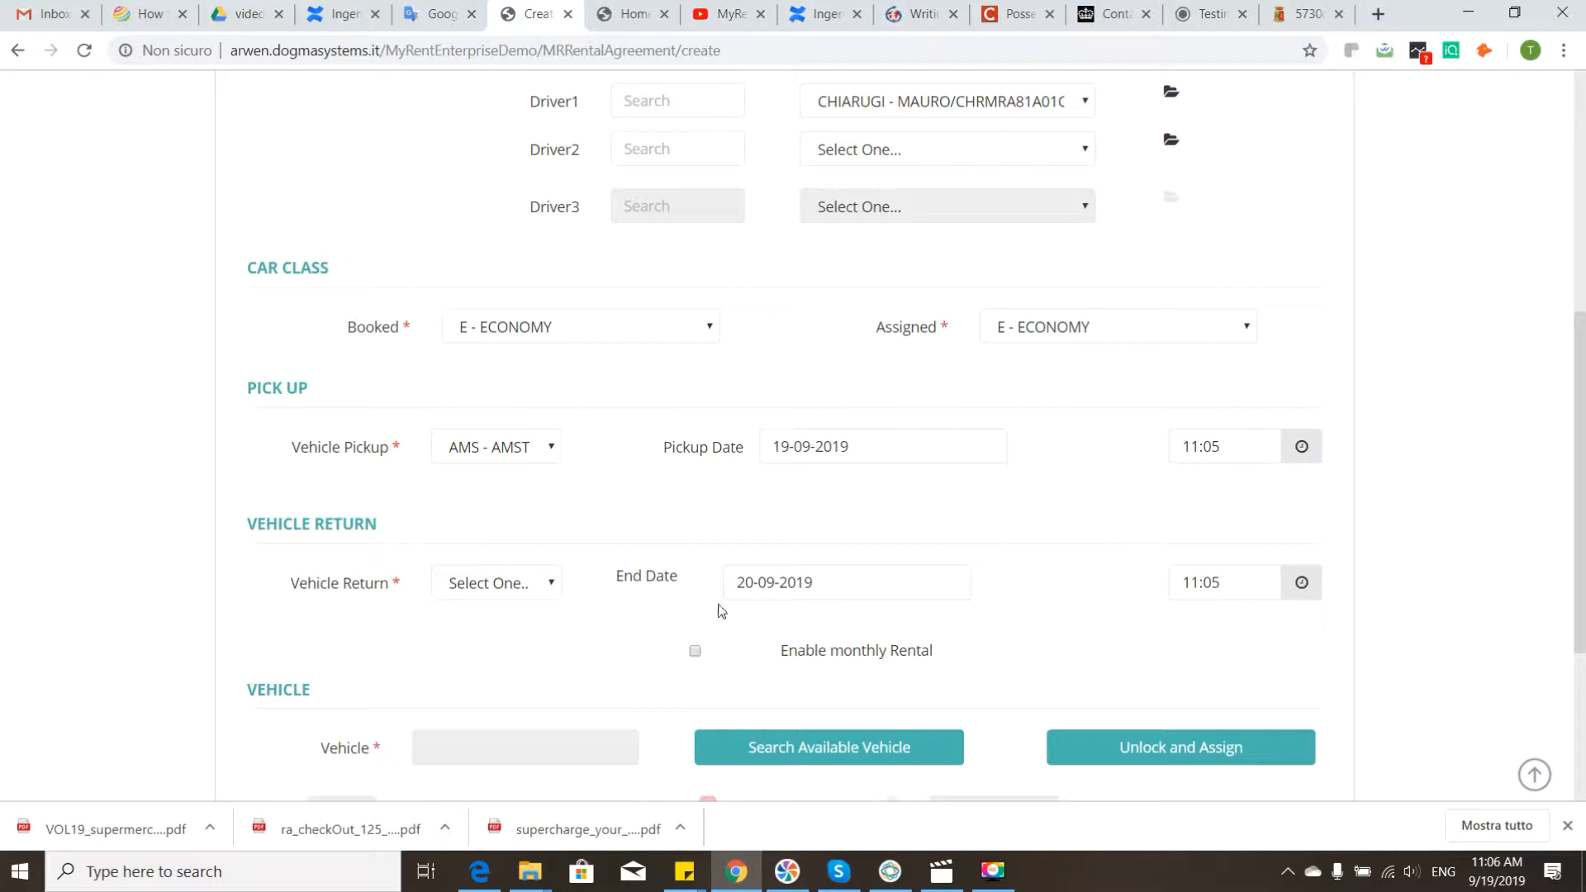
pyautogui.click(818, 588)
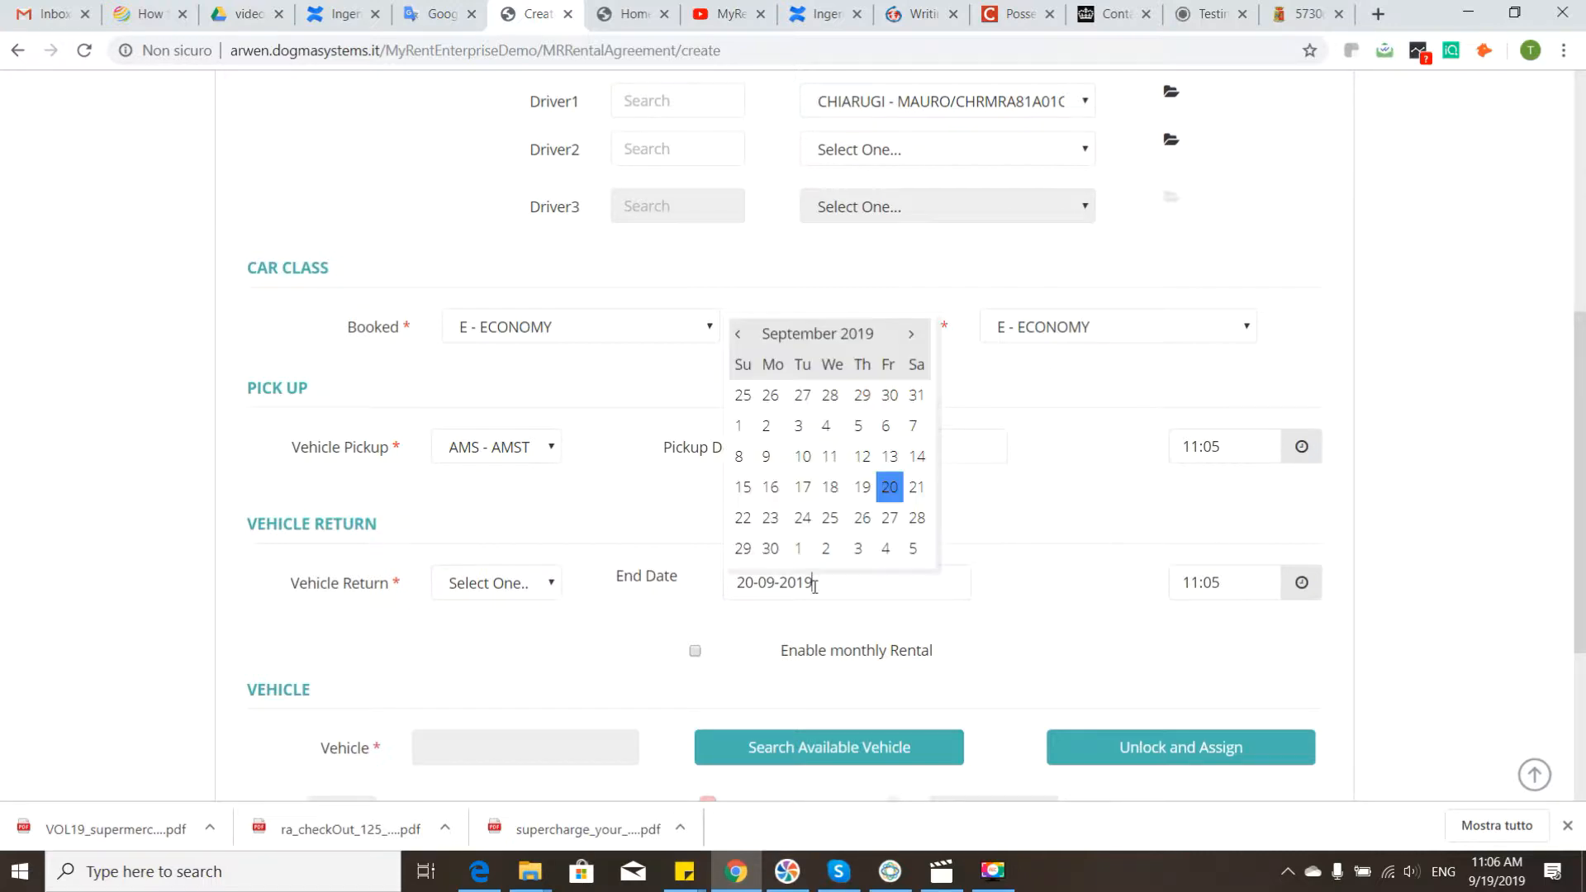
pyautogui.click(747, 520)
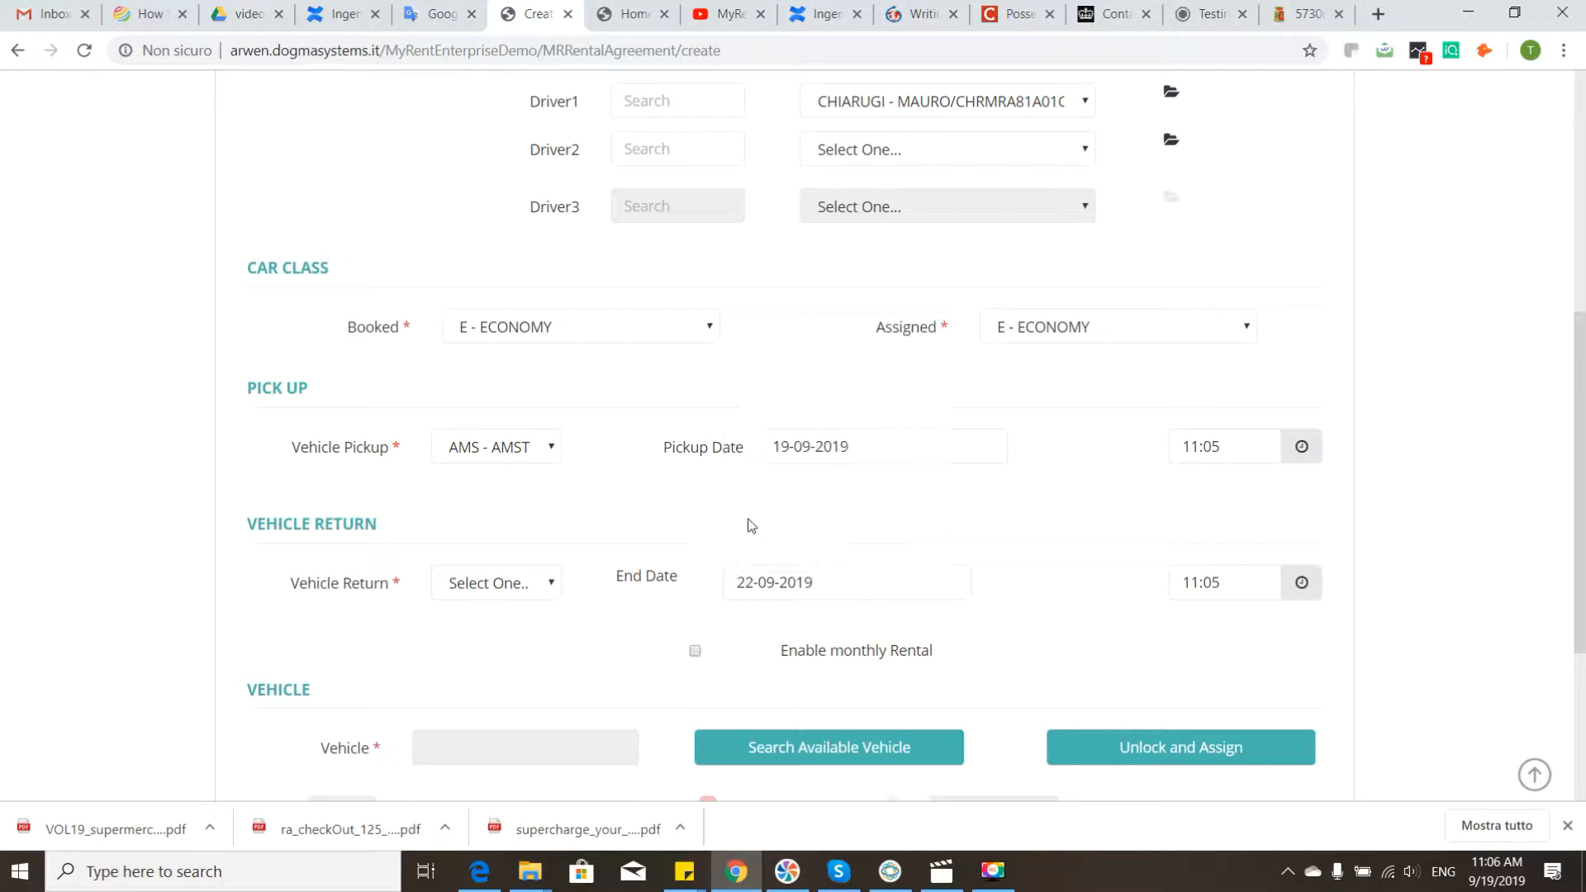
# Set the vehicle return location to AMS - AMSTERDAM
pyautogui.scroll(-1, 942, 542)
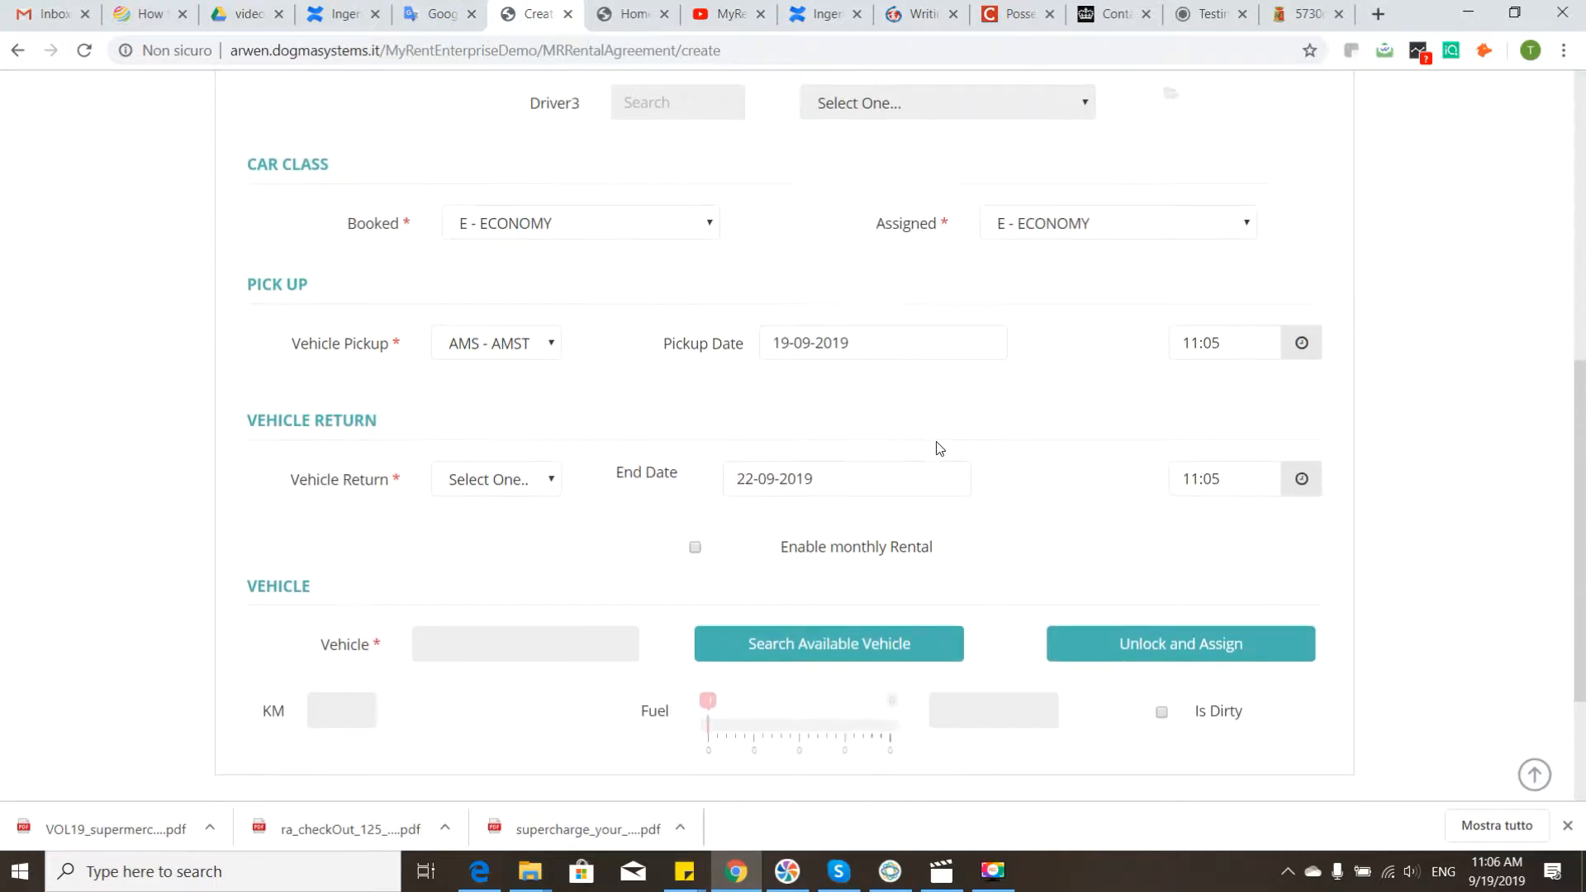
pyautogui.click(546, 479)
pyautogui.click(702, 96)
# Search for available vehicles for the Amsterdam rental and close the available vehicle list
pyautogui.scroll(-1, 992, 330)
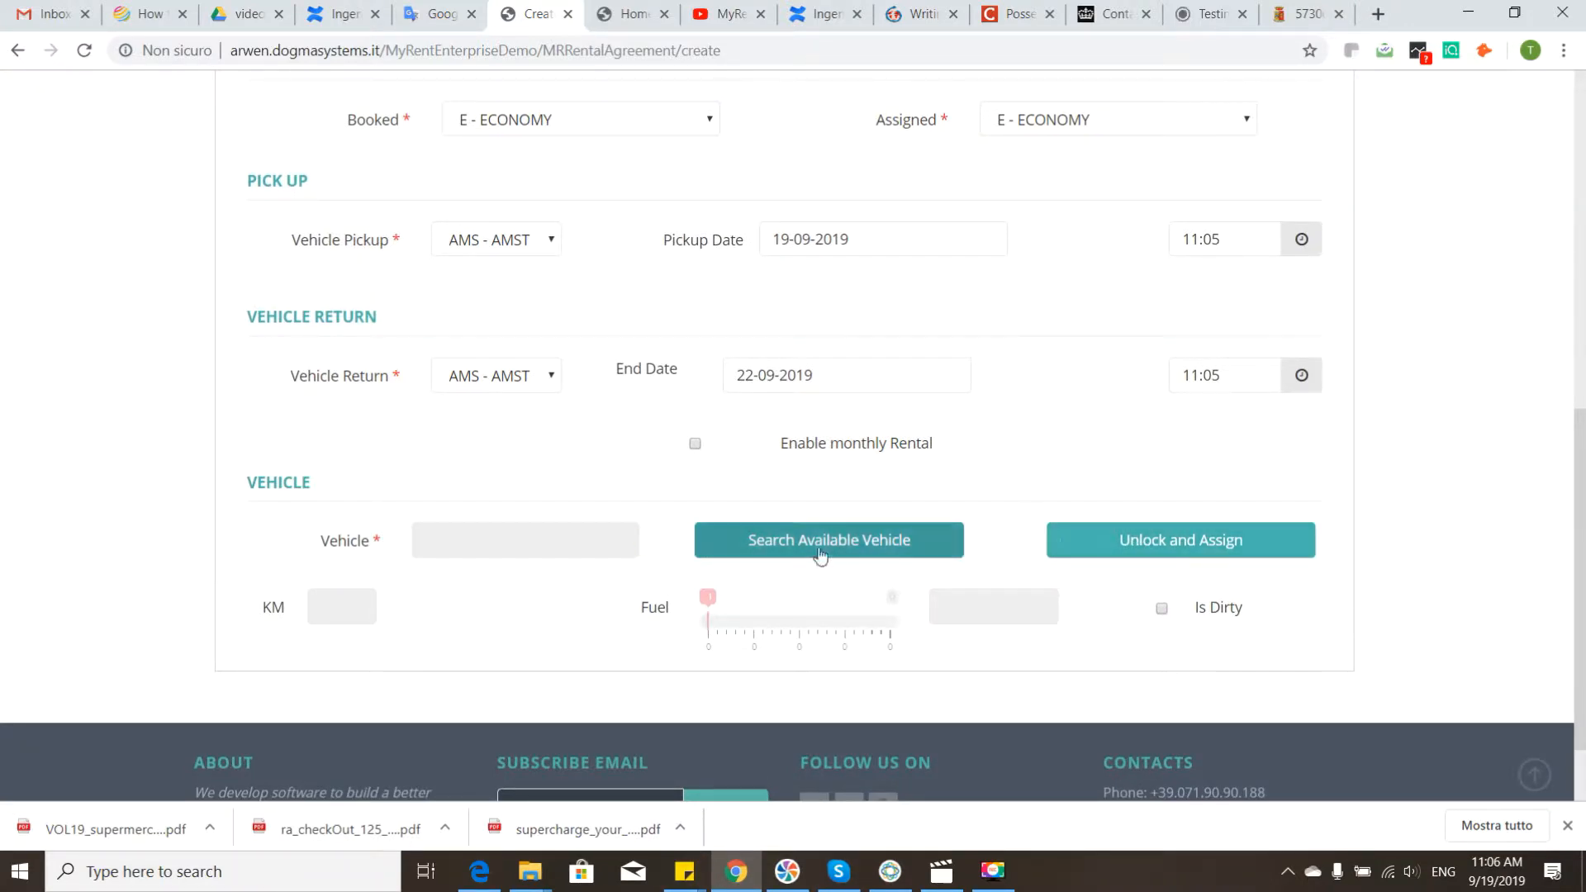
pyautogui.scroll(1, 489, 425)
pyautogui.scroll(-2, 488, 421)
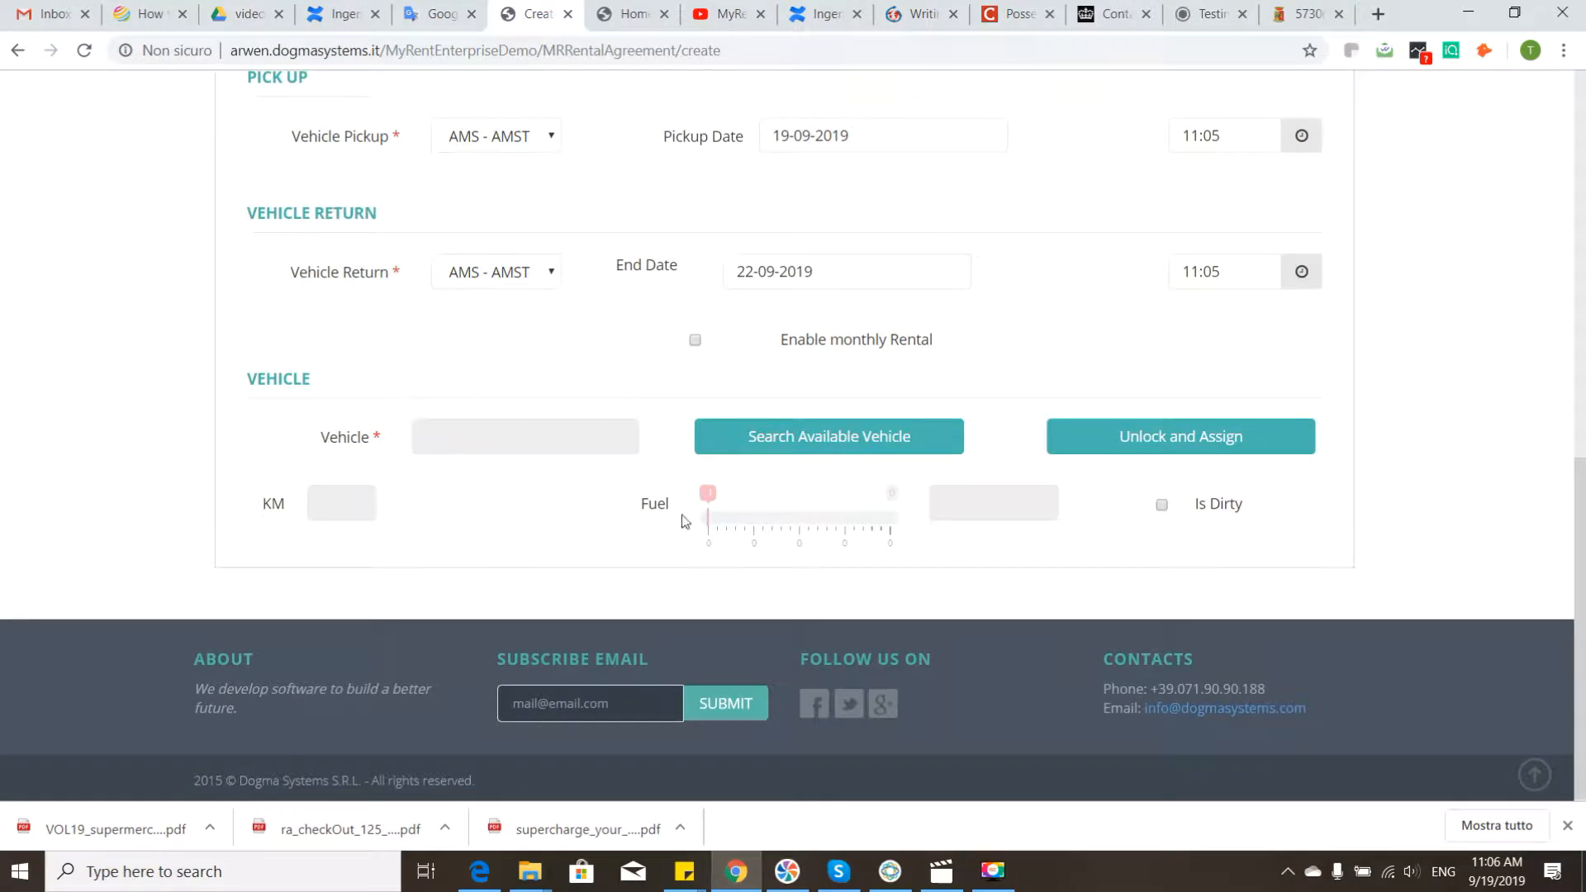
pyautogui.click(848, 438)
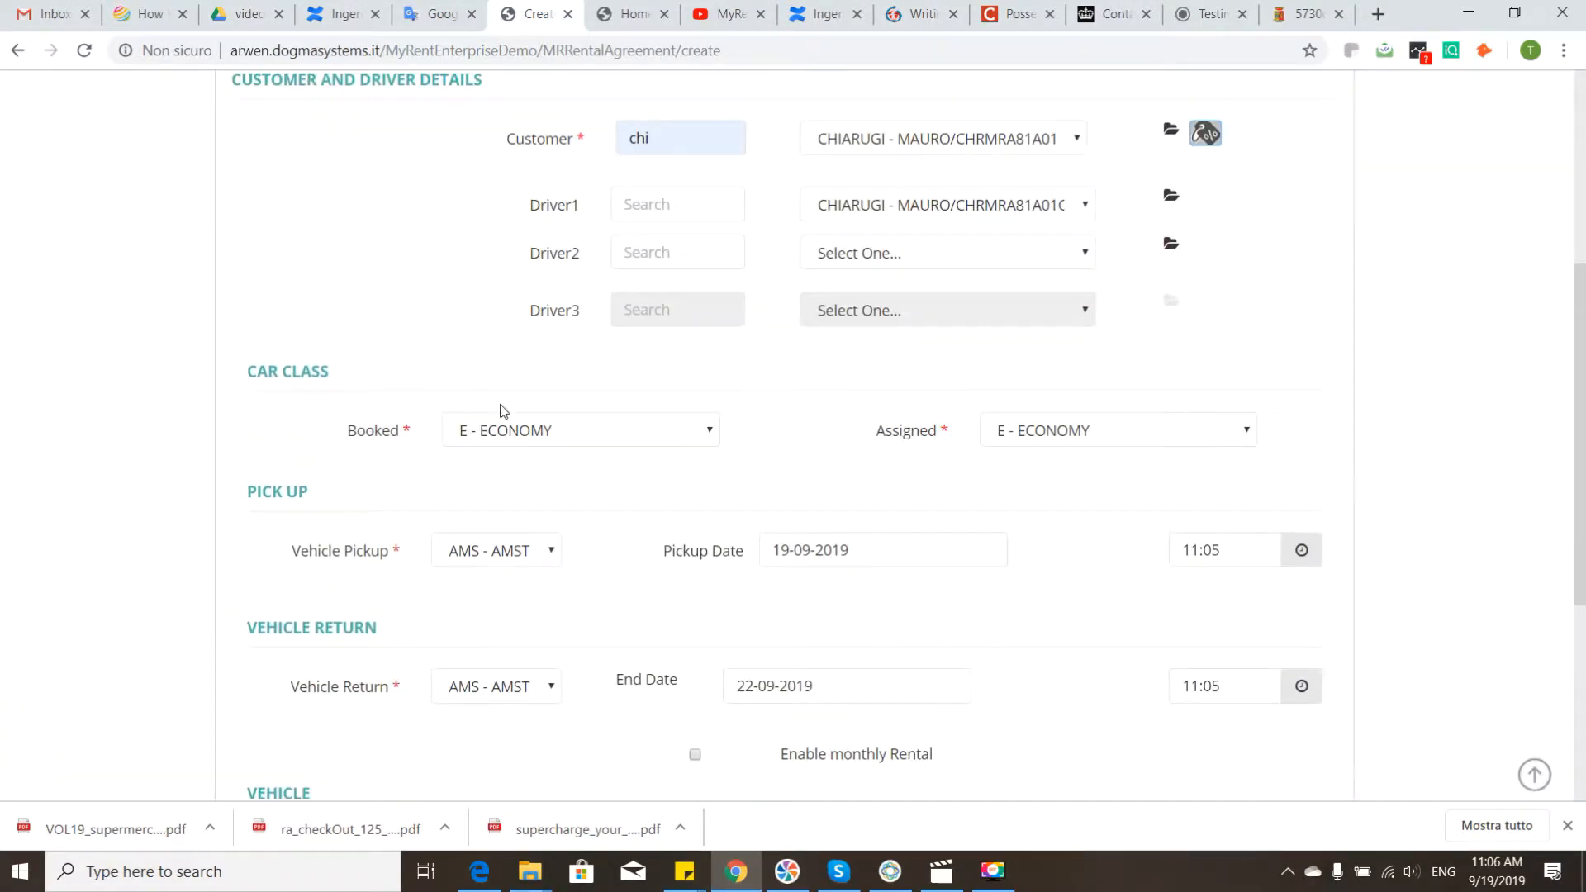
pyautogui.scroll(-6, 998, 449)
pyautogui.click(860, 440)
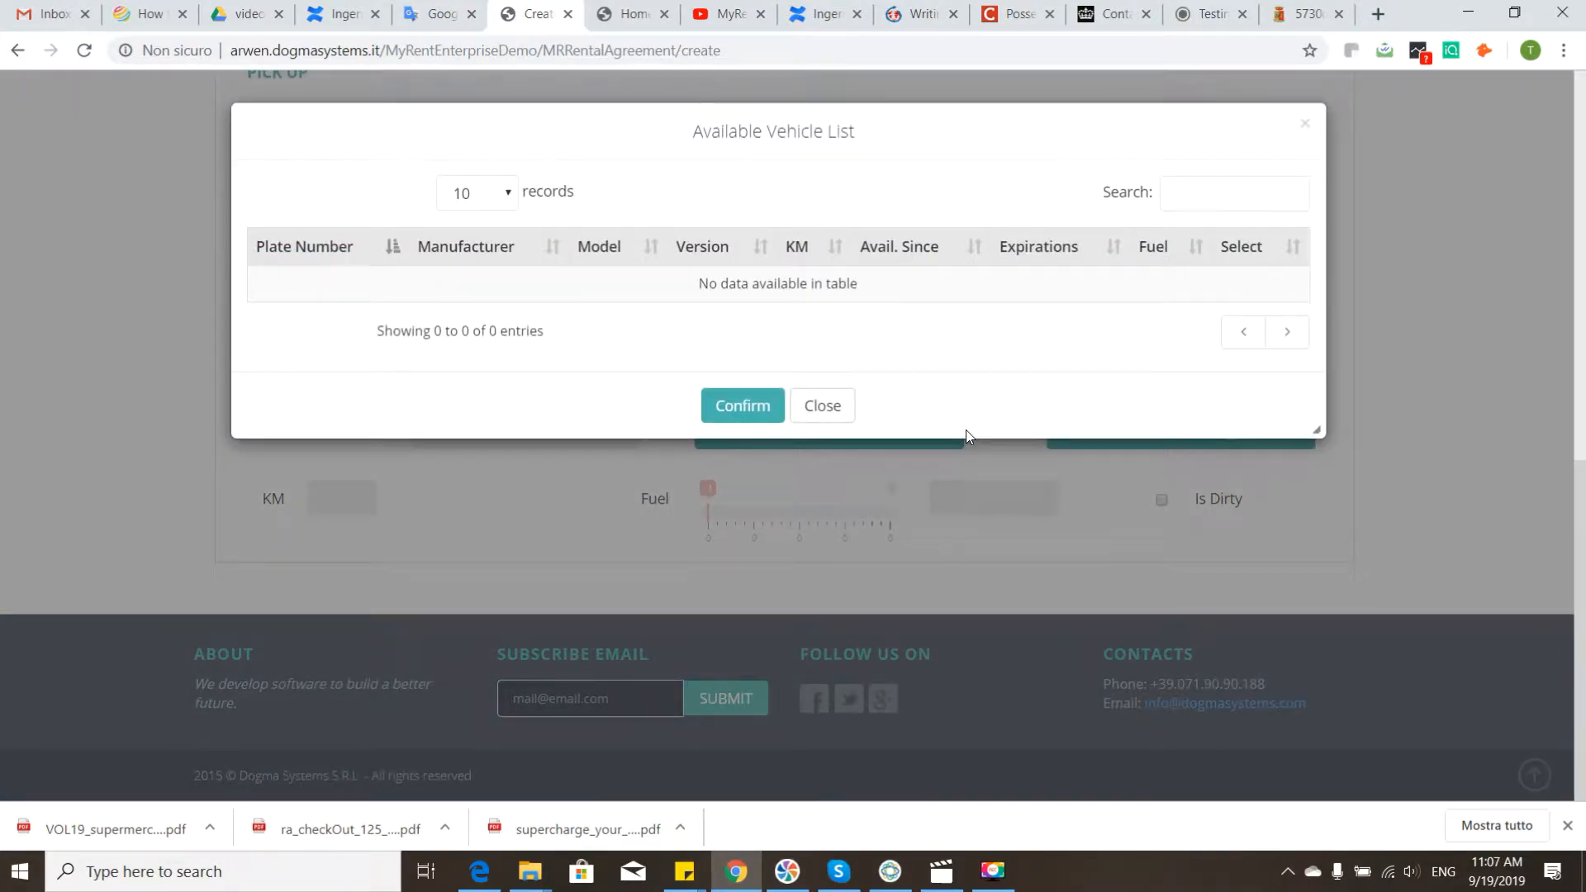
pyautogui.click(1306, 125)
# Change both the vehicle pickup and the vehicle return location to MAC - MACERATA
pyautogui.scroll(4, 981, 404)
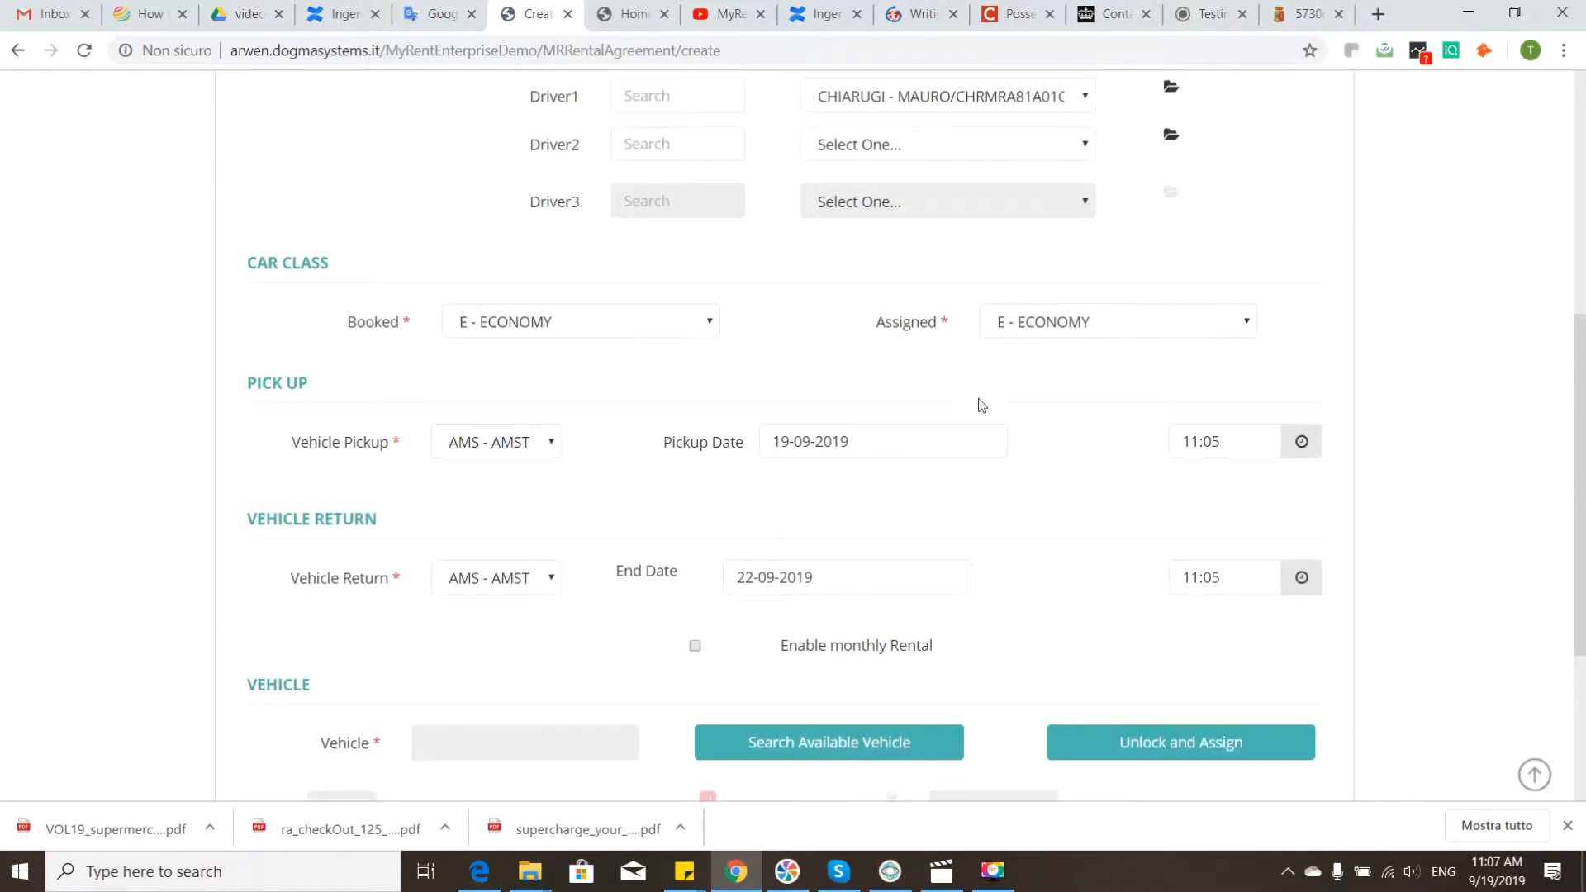
pyautogui.click(450, 446)
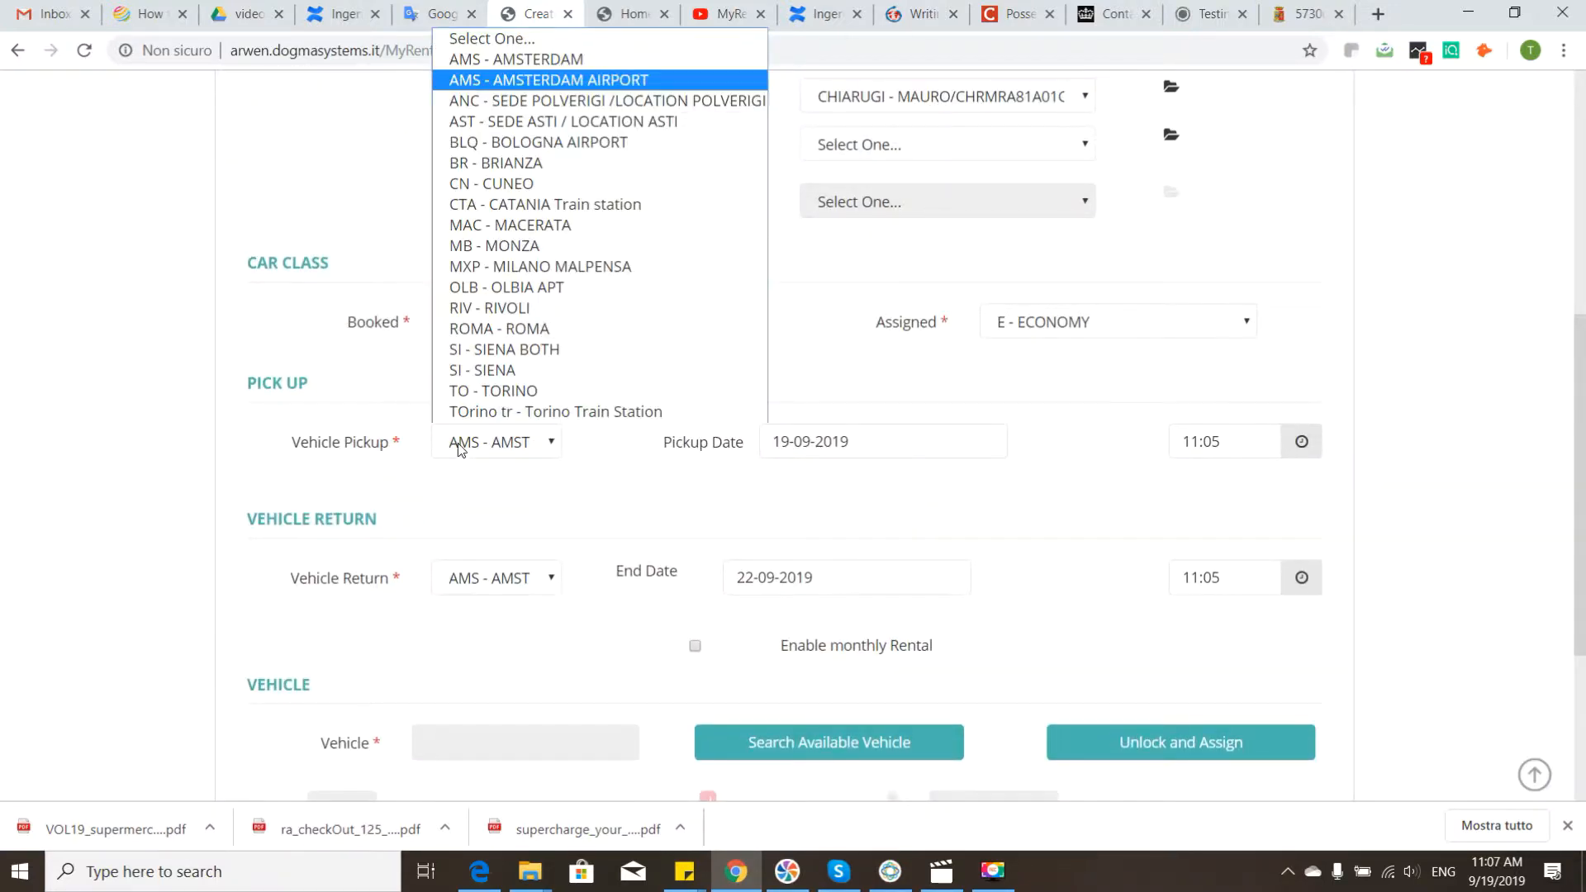
pyautogui.click(565, 226)
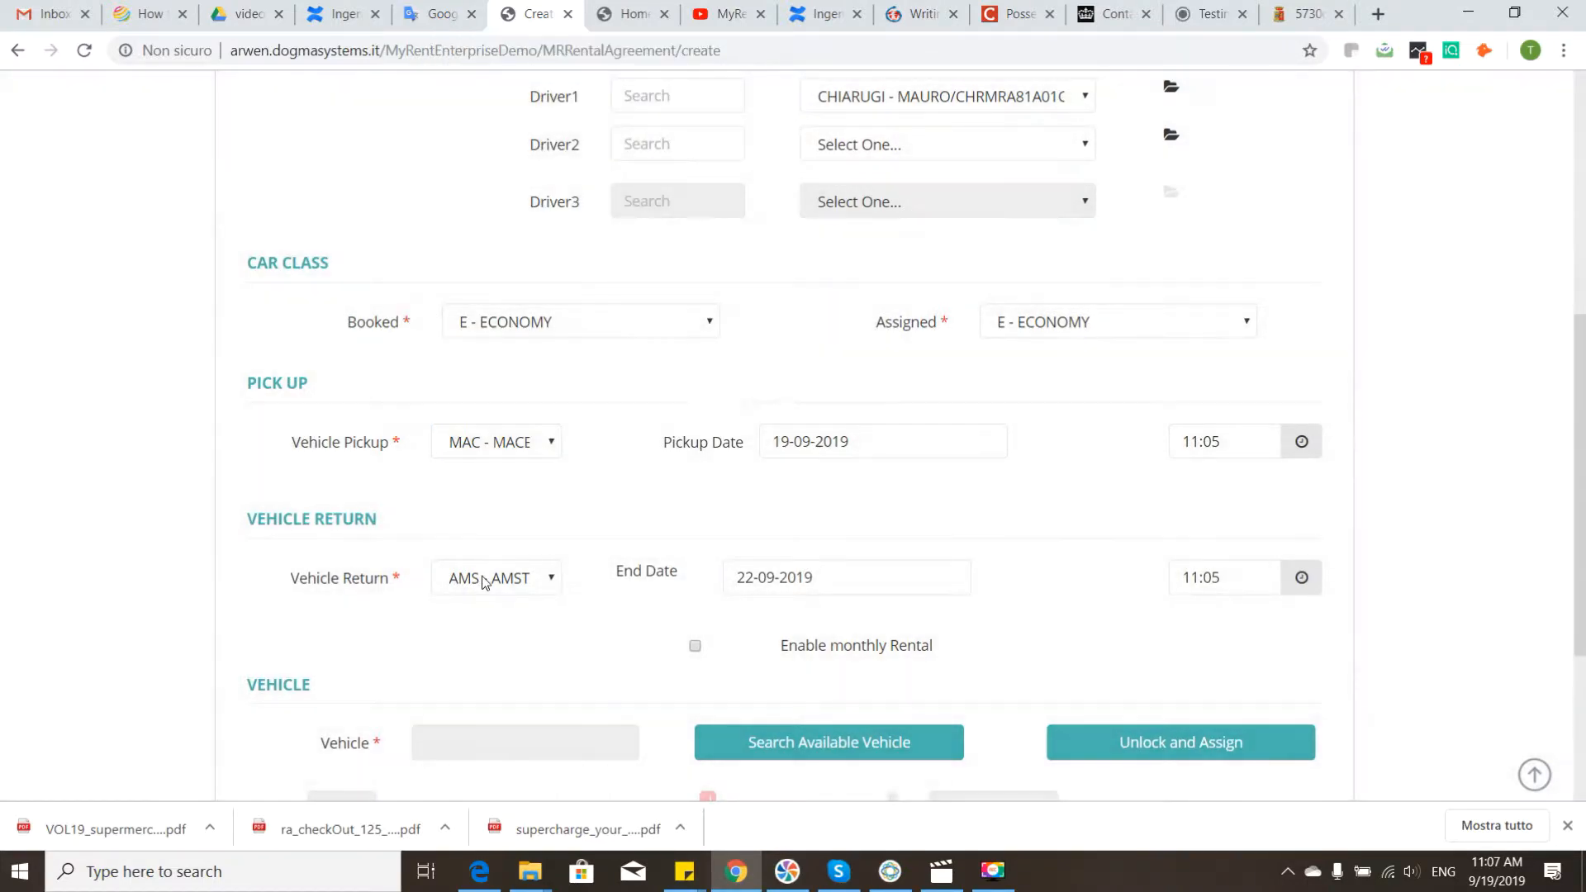
pyautogui.click(495, 577)
pyautogui.click(625, 361)
# Search for available vehicles for the Macerata rental and assign the FIAT PUNTO 1.4
pyautogui.scroll(-4, 1072, 484)
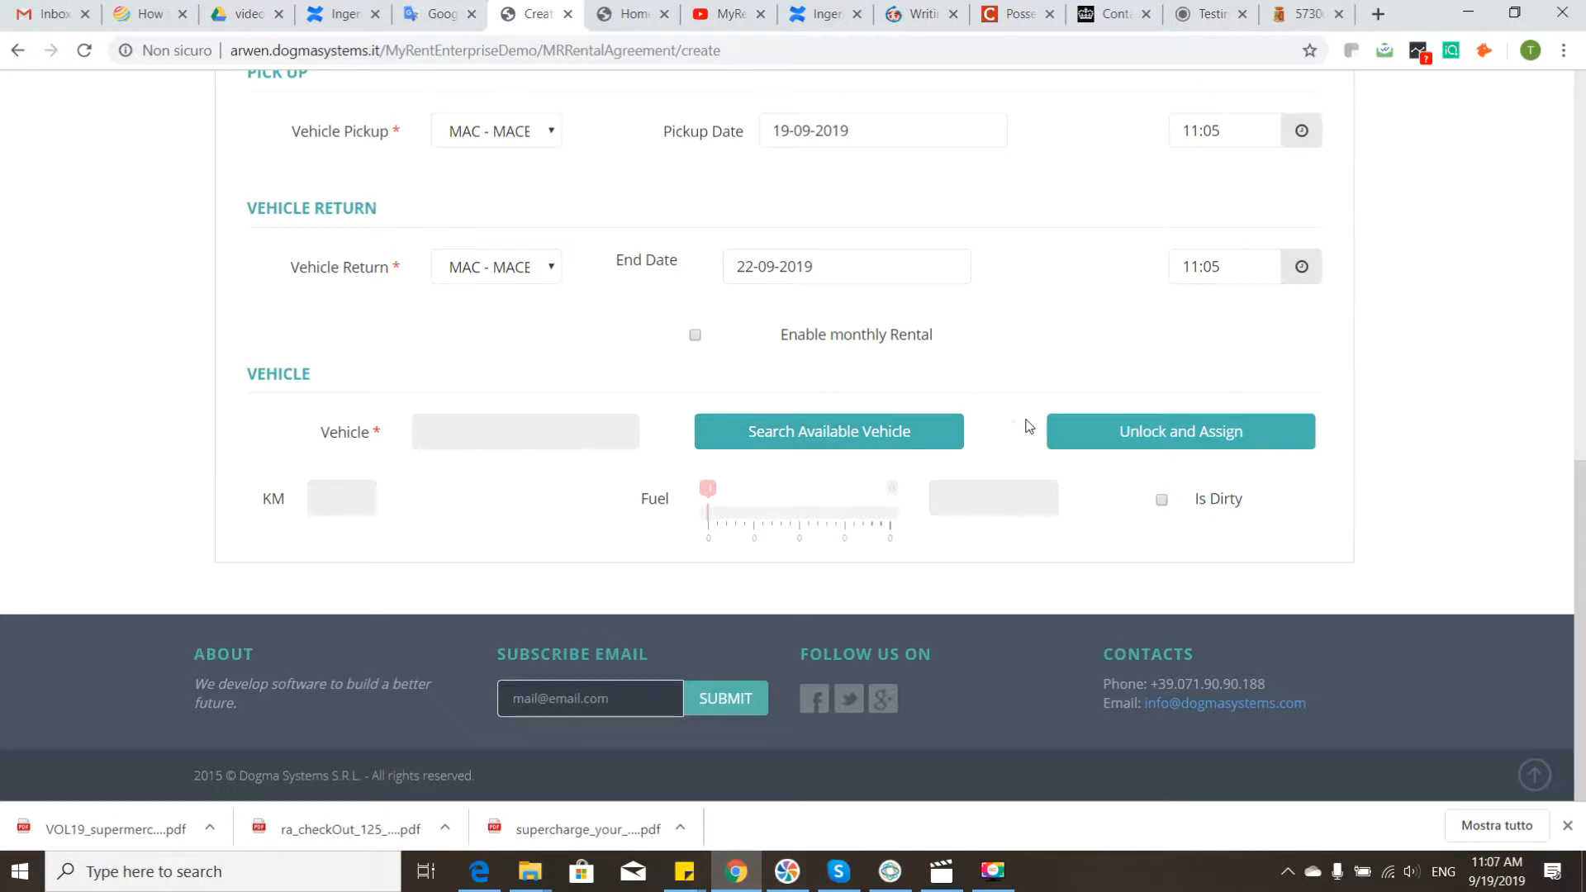
pyautogui.click(909, 438)
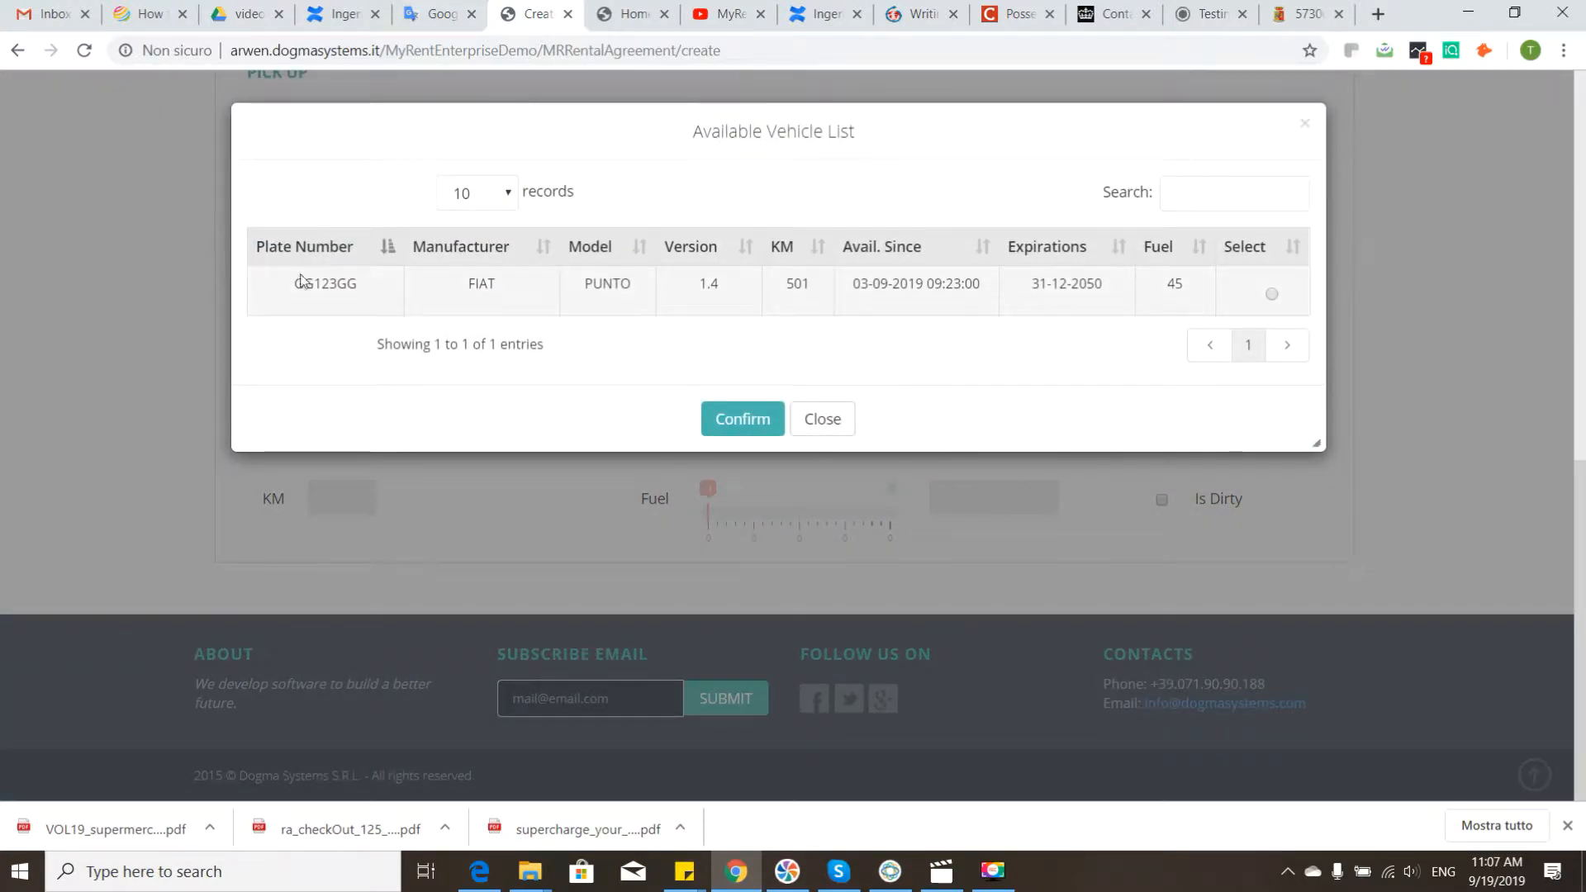
pyautogui.click(1272, 294)
pyautogui.click(743, 419)
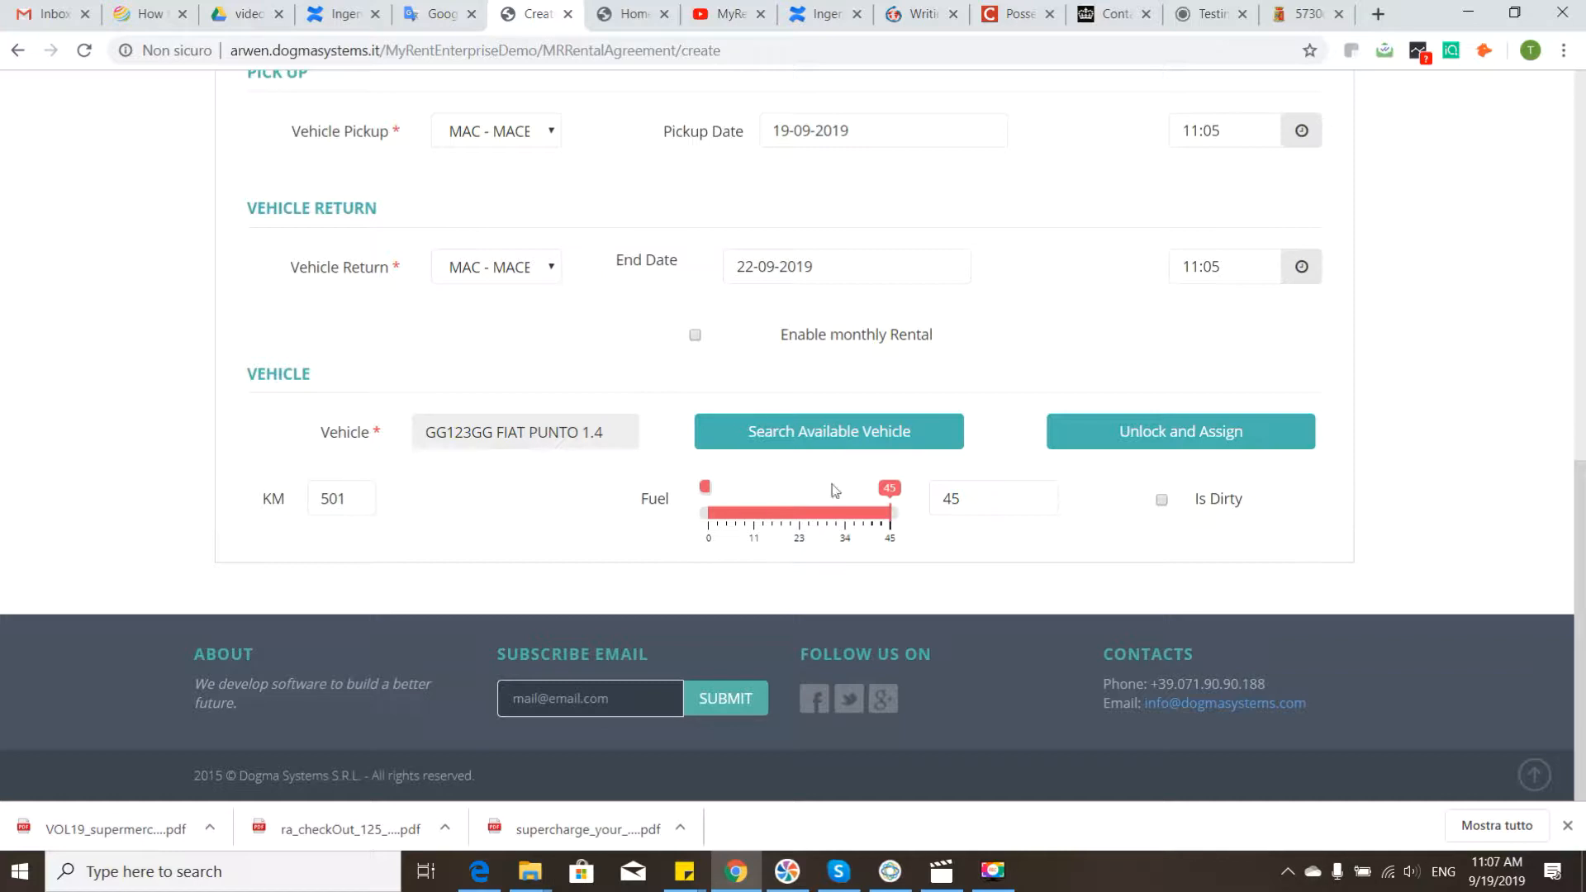
pyautogui.moveTo(894, 510); pyautogui.dragTo(853, 524)
pyautogui.scroll(1, 1186, 588)
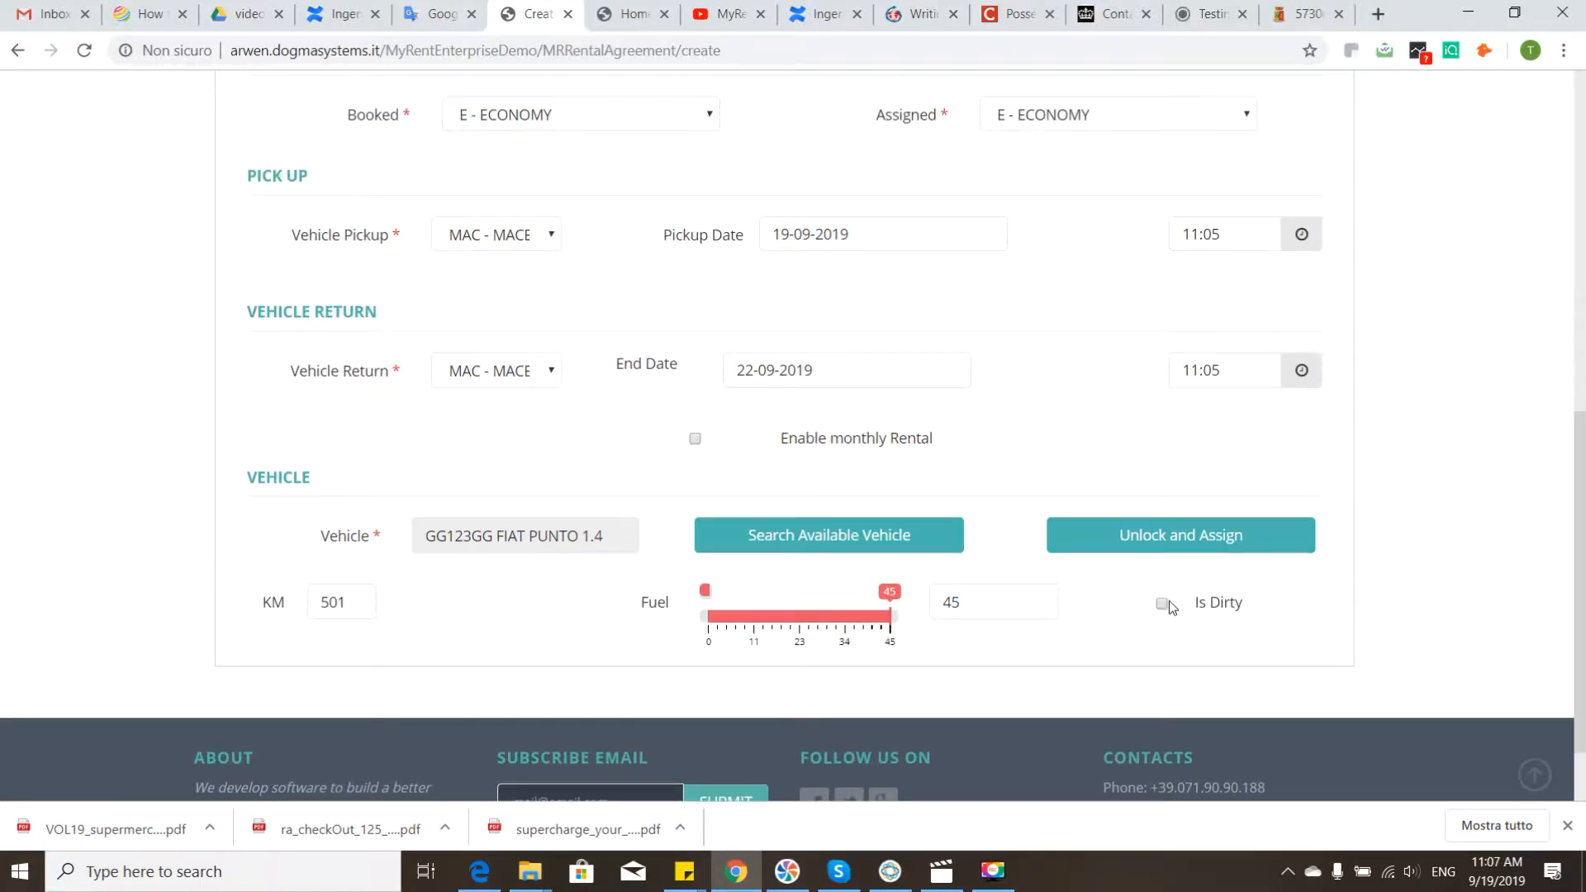
pyautogui.scroll(7, 1069, 587)
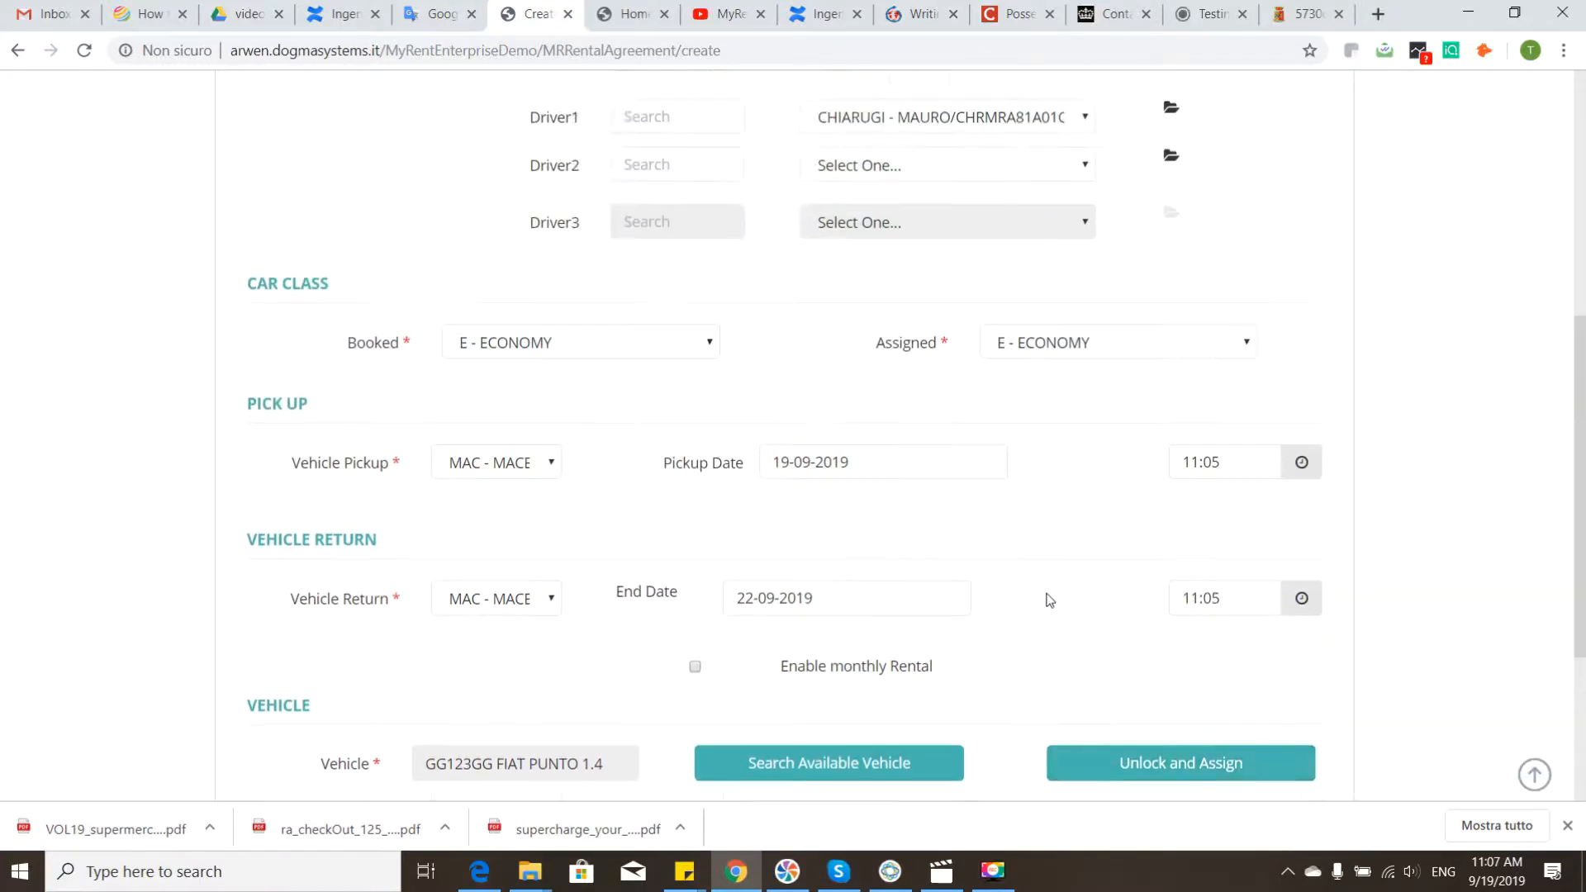
pyautogui.scroll(1, 925, 582)
pyautogui.scroll(-8, 413, 426)
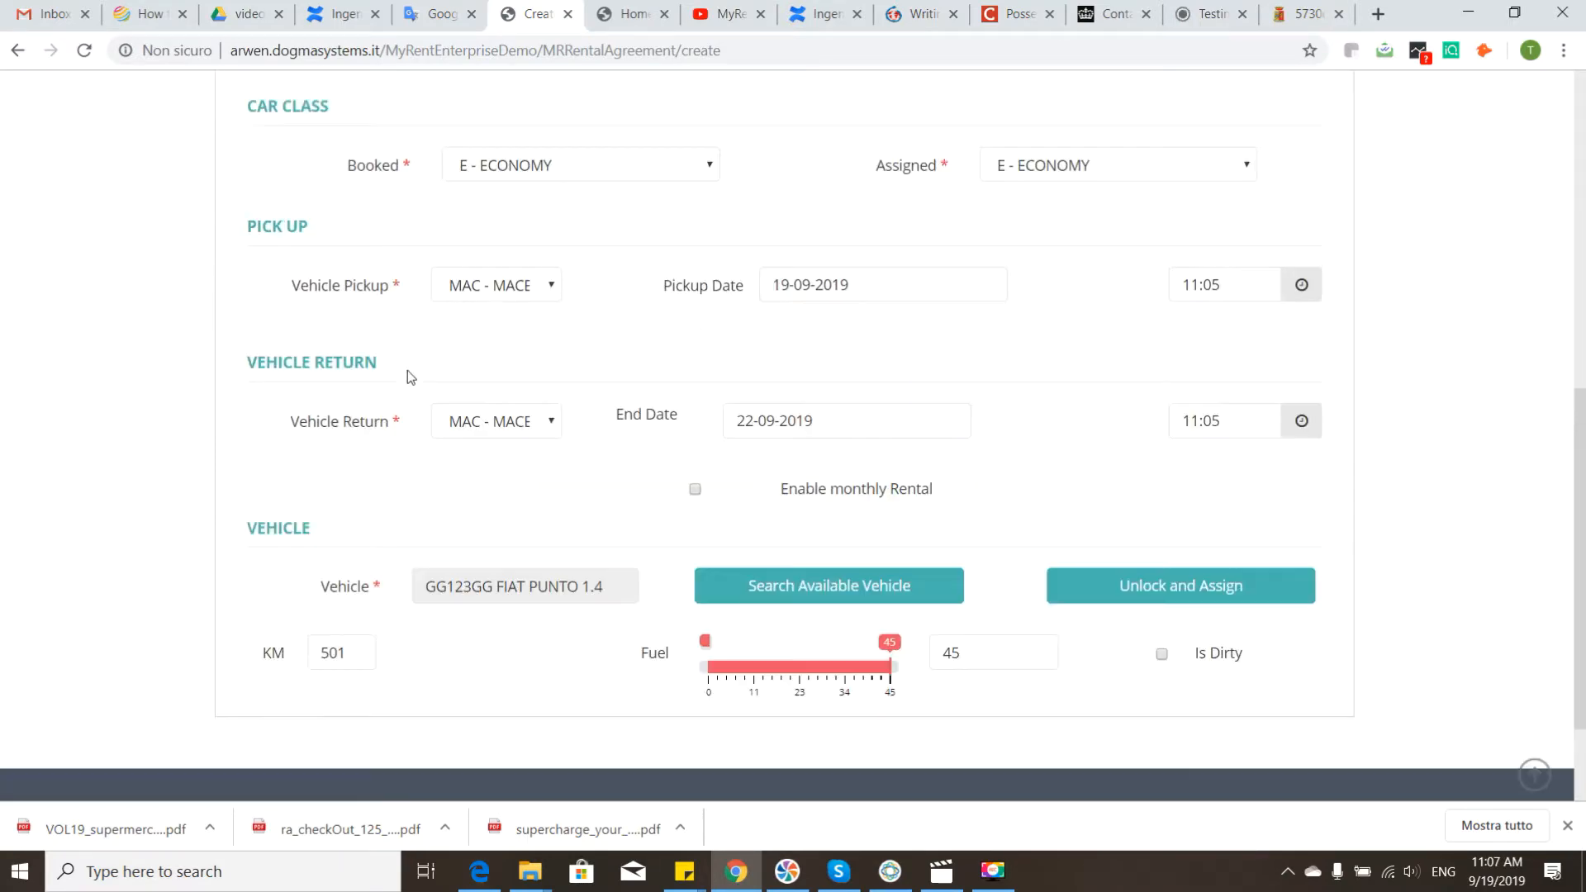
# Set the reservation source in the agreement's rate details to A - WALKIN/STANDARD
pyautogui.scroll(8, 408, 370)
pyautogui.click(358, 385)
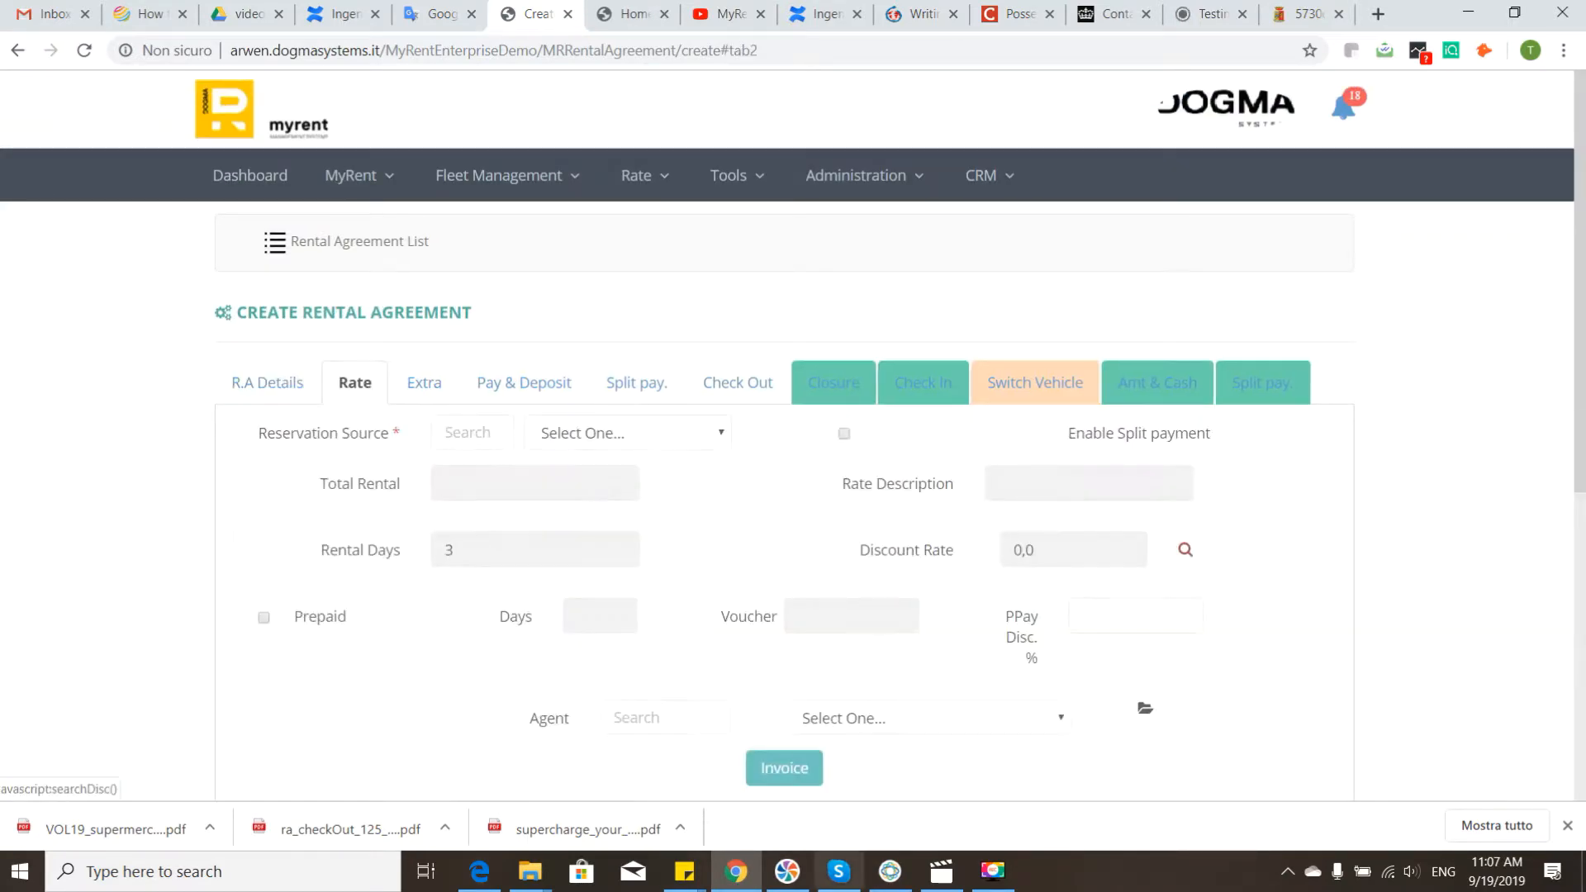
pyautogui.click(582, 434)
pyautogui.click(665, 480)
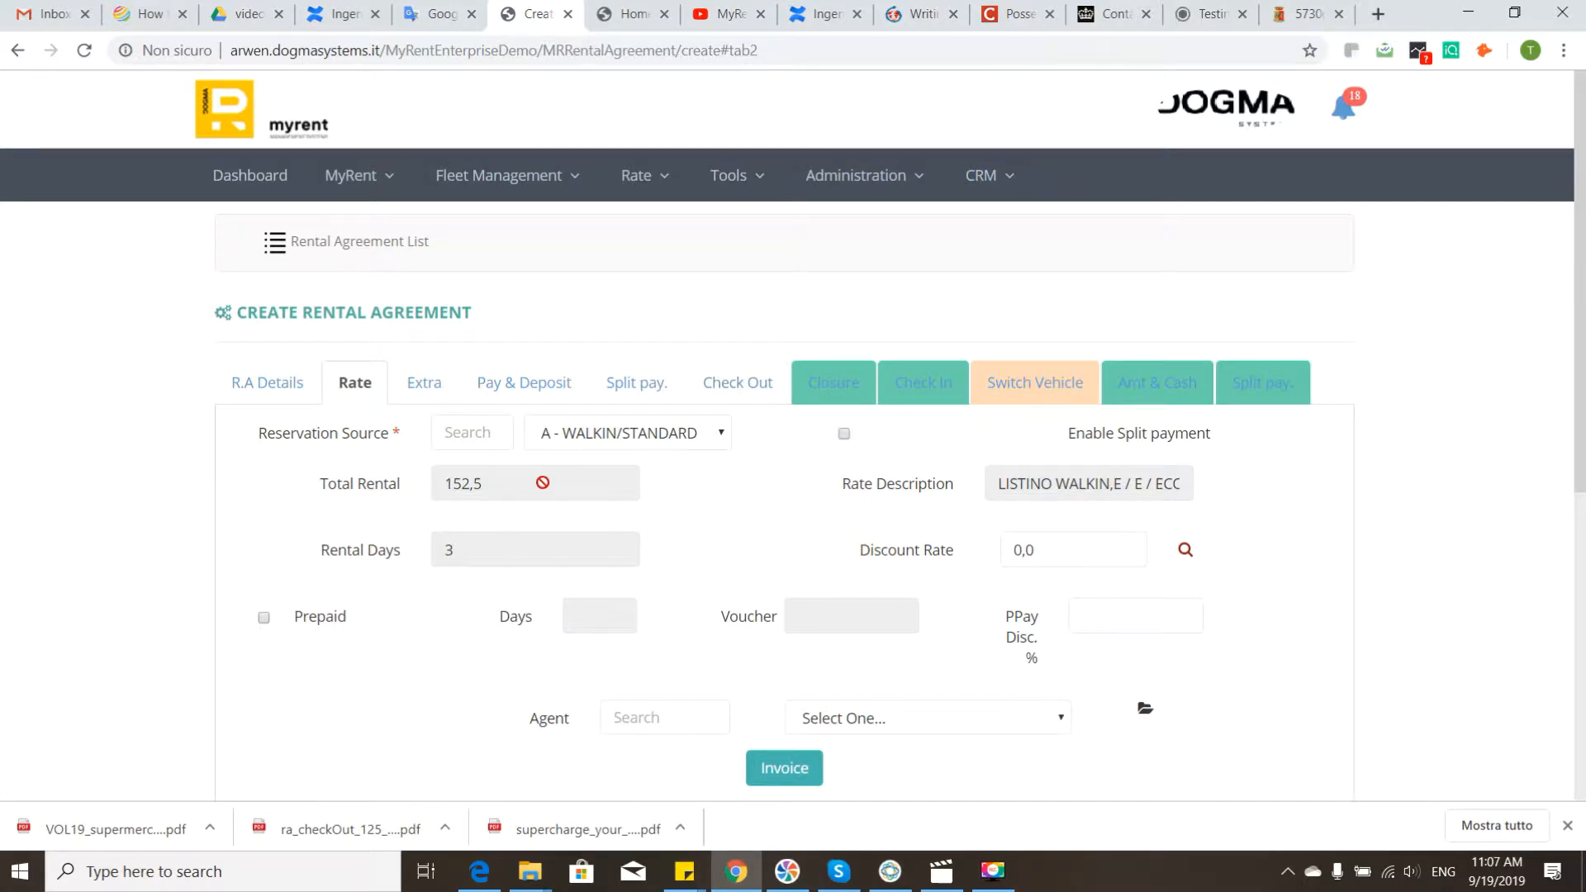
pyautogui.scroll(-3, 1271, 517)
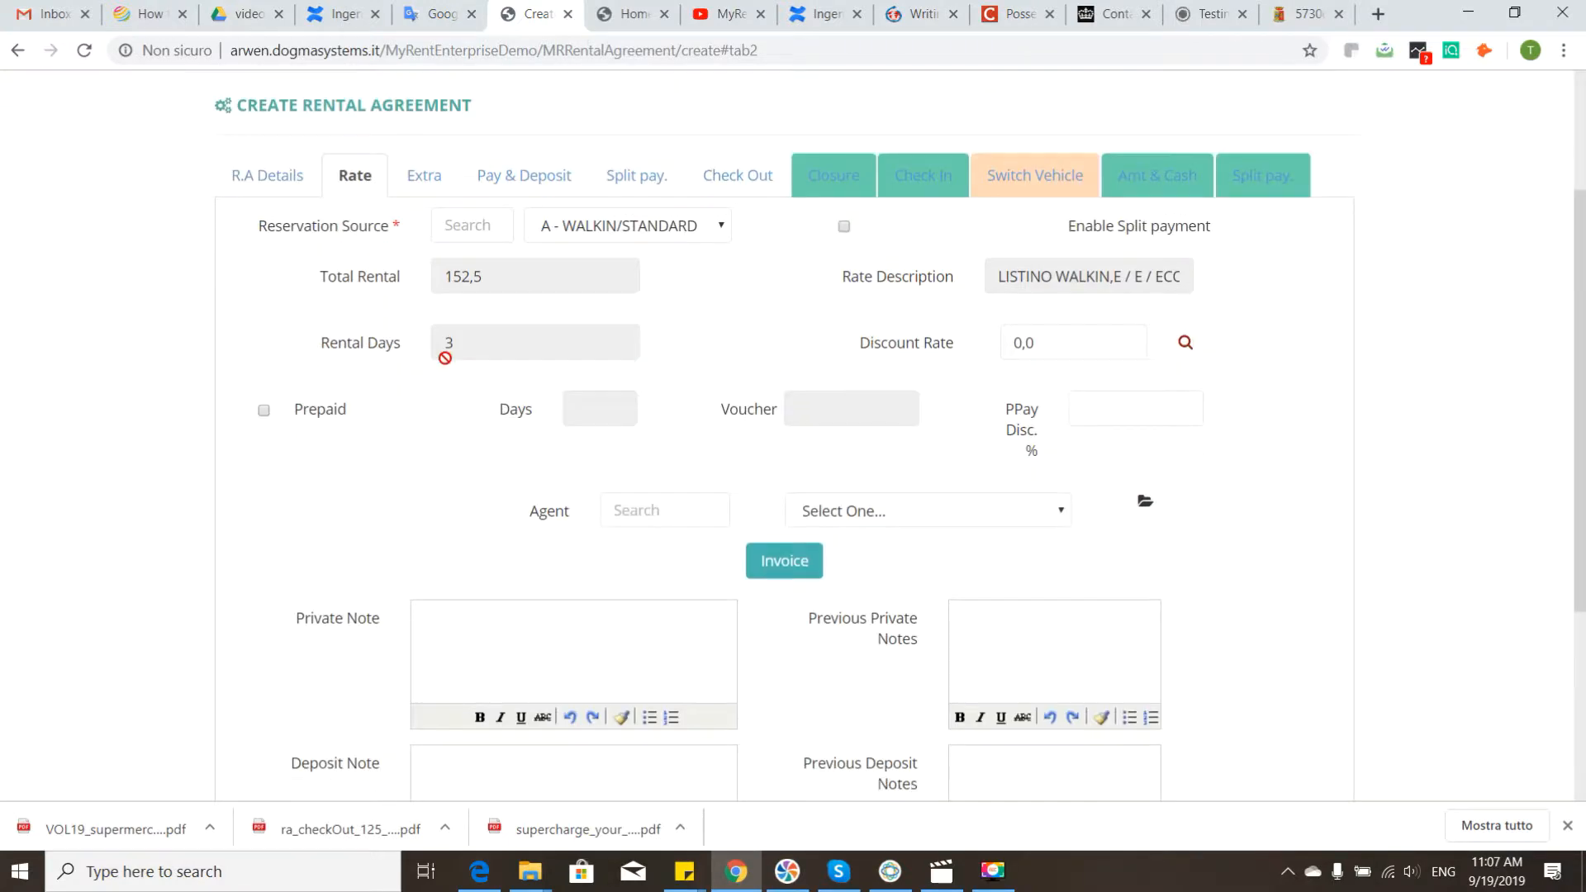
pyautogui.click(264, 410)
pyautogui.scroll(-4, 883, 406)
pyautogui.scroll(7, 886, 404)
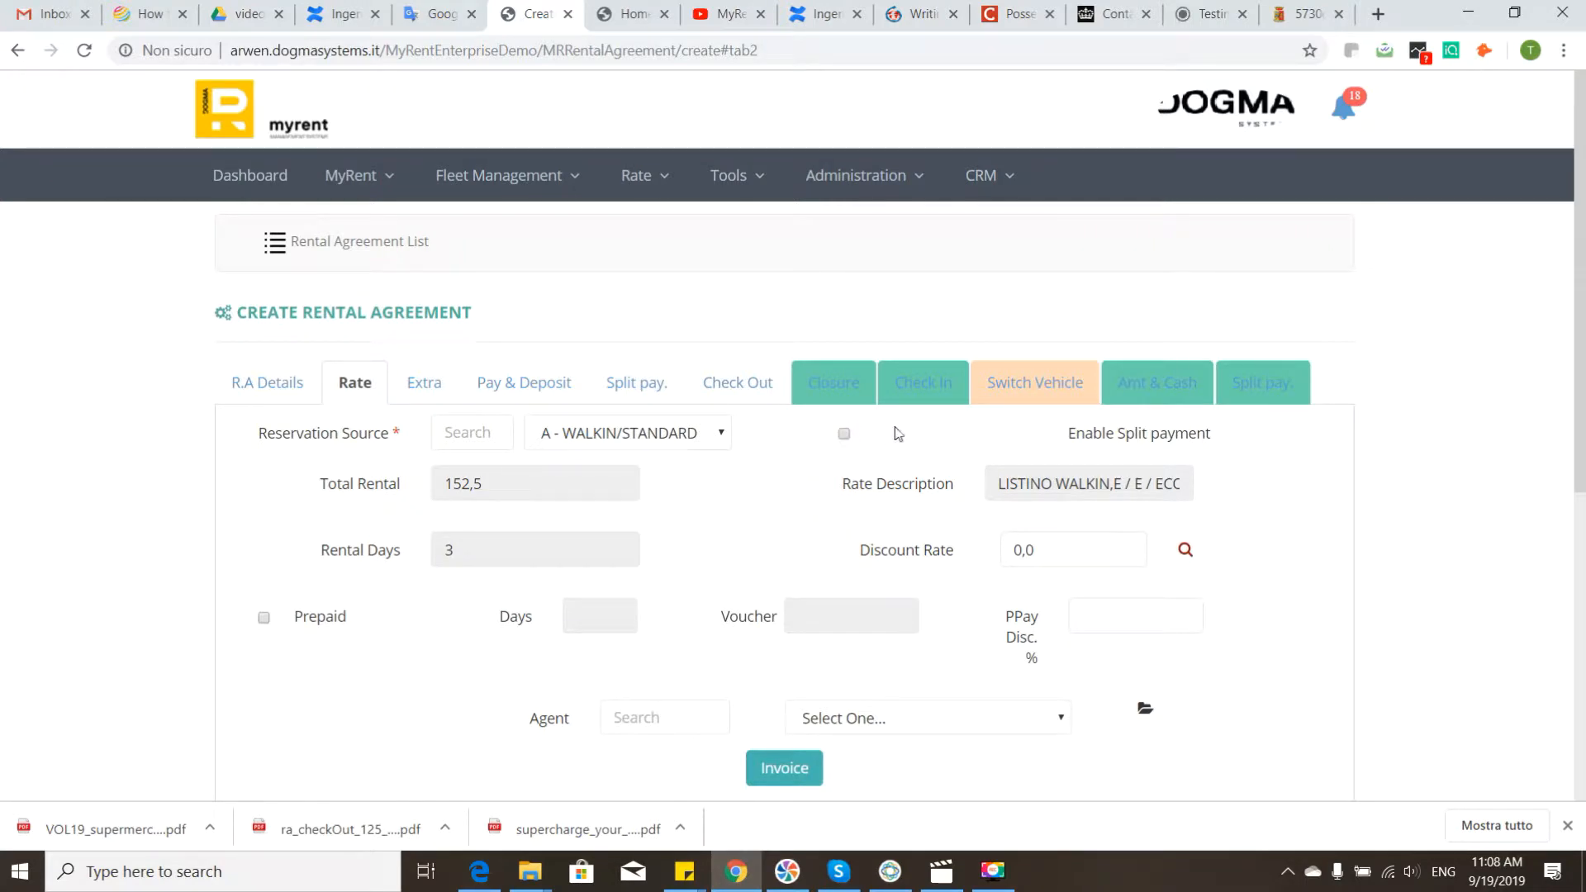
# Add the not-included extras ADDEBITO LAVAGGIO/WASHING and PENALITA' RISARCITORIA DANNI 100% to the rental agreement
pyautogui.click(443, 395)
pyautogui.scroll(-2, 1000, 259)
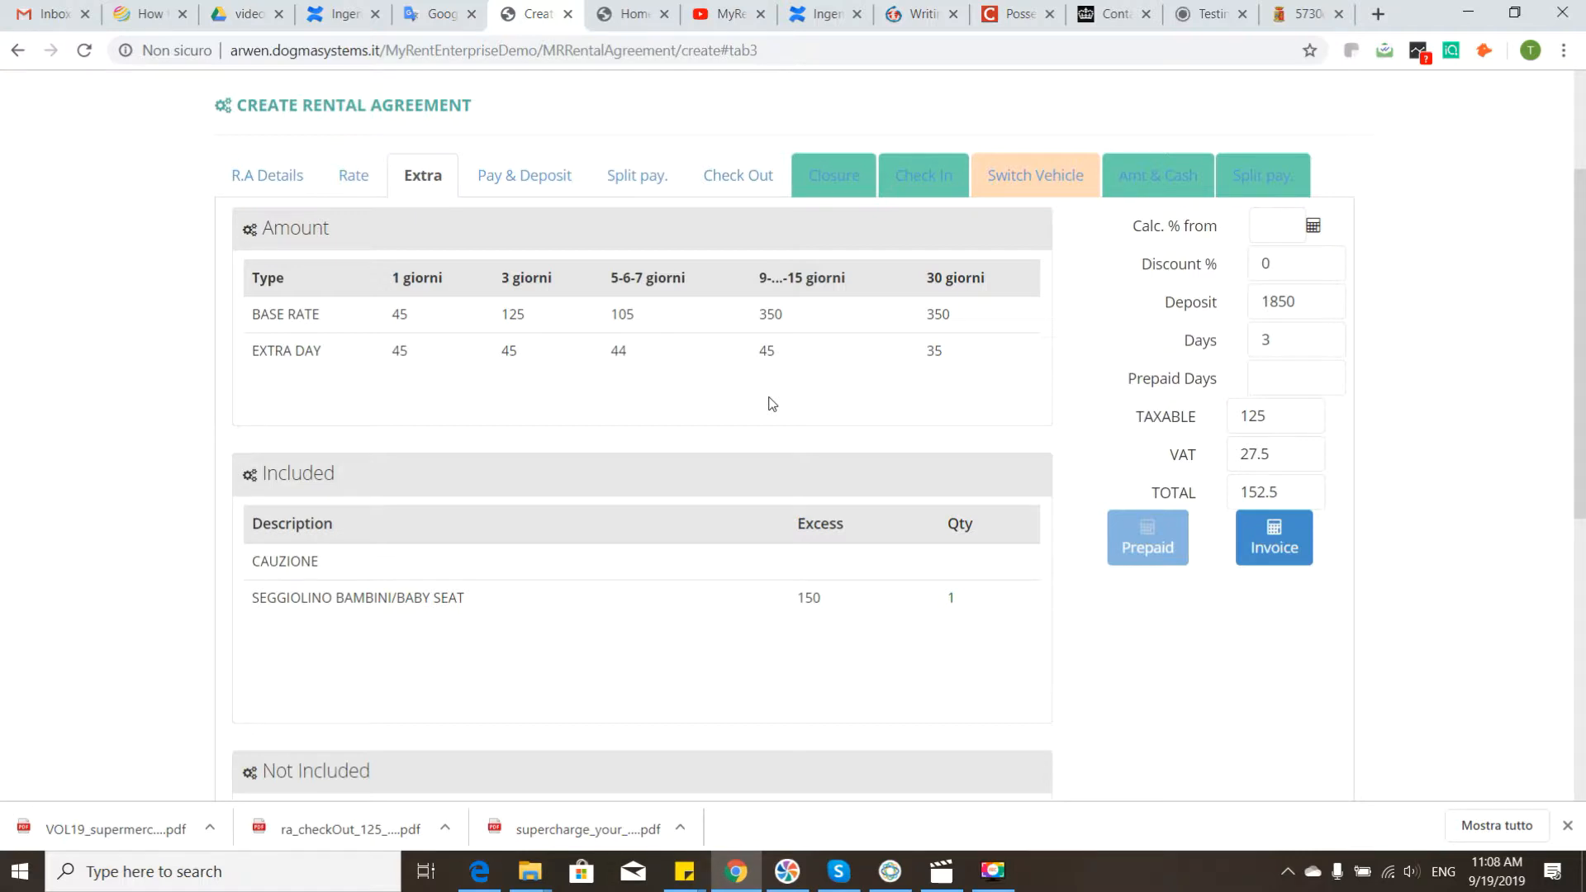
pyautogui.scroll(-6, 960, 479)
pyautogui.scroll(-5, 783, 439)
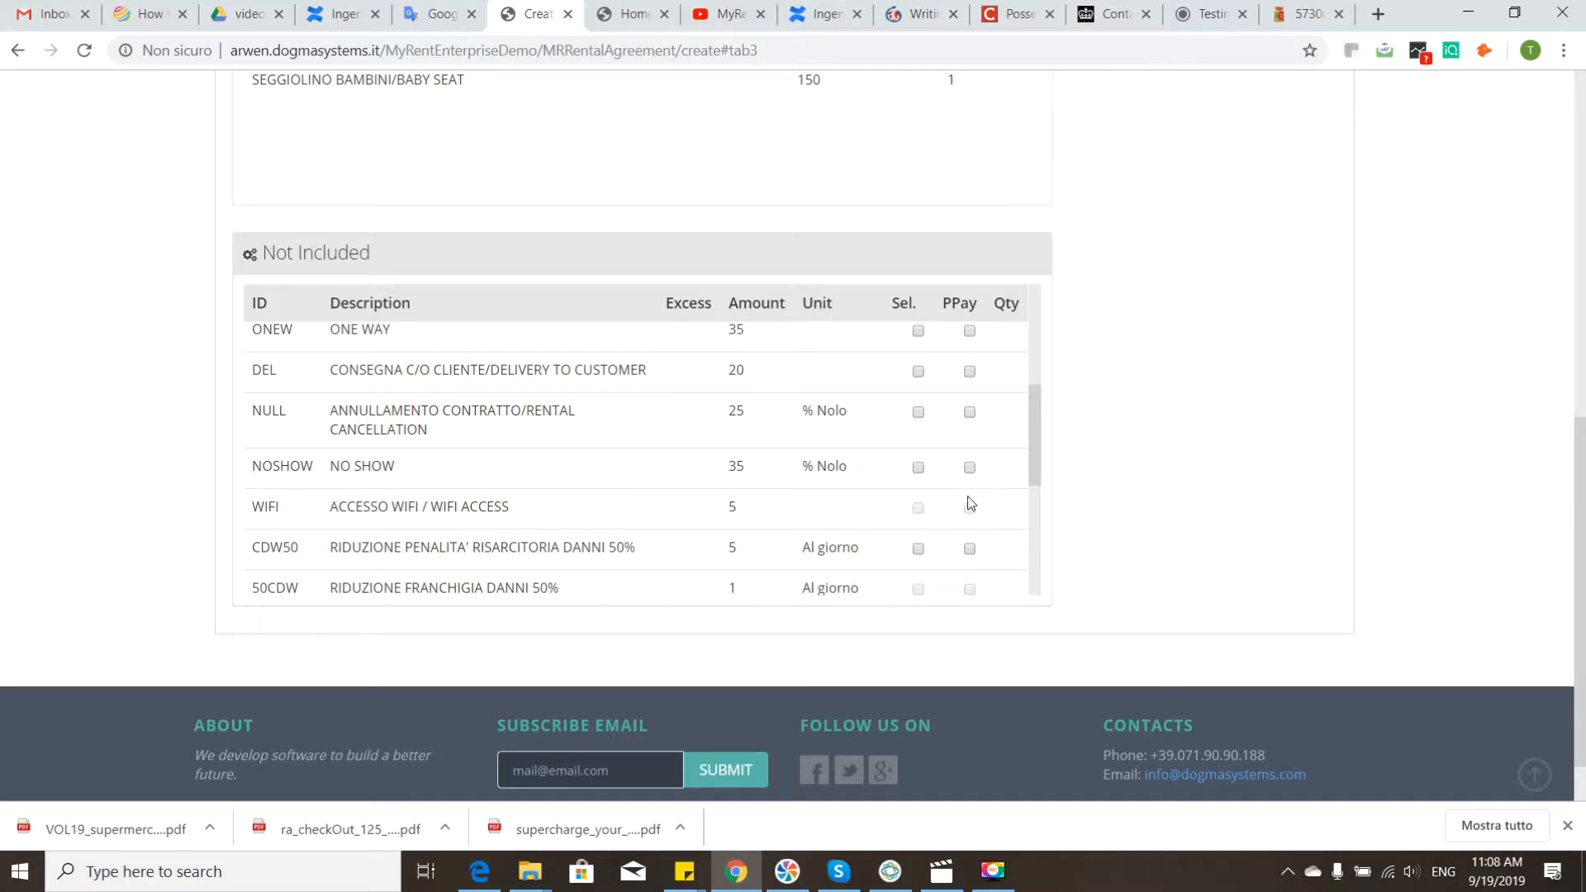
pyautogui.scroll(2, 920, 476)
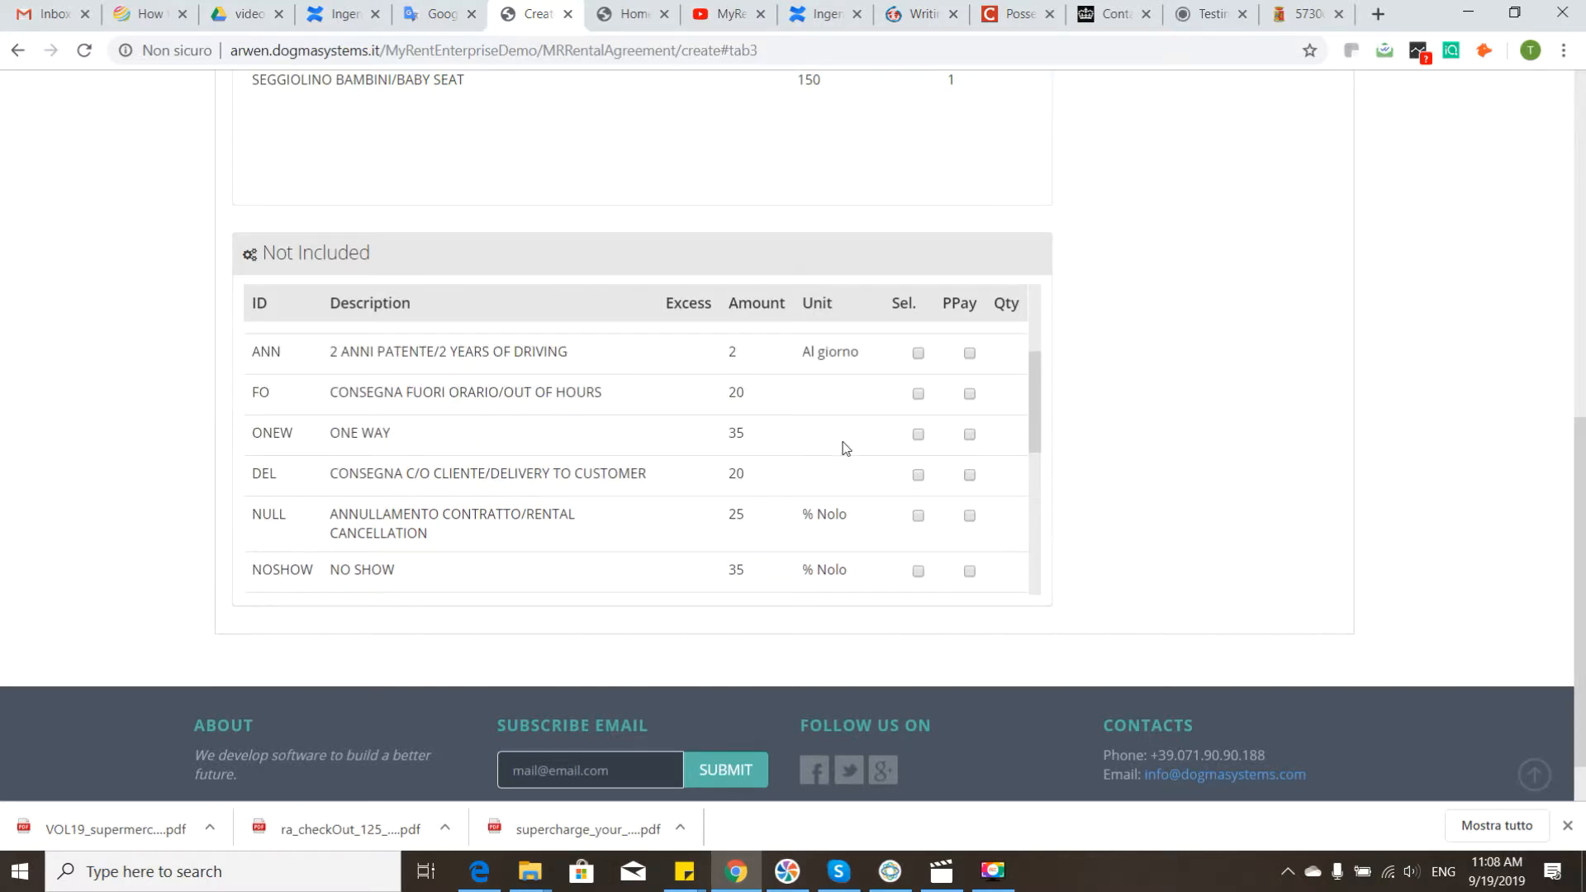
pyautogui.scroll(2, 851, 446)
pyautogui.scroll(2, 901, 454)
pyautogui.click(917, 479)
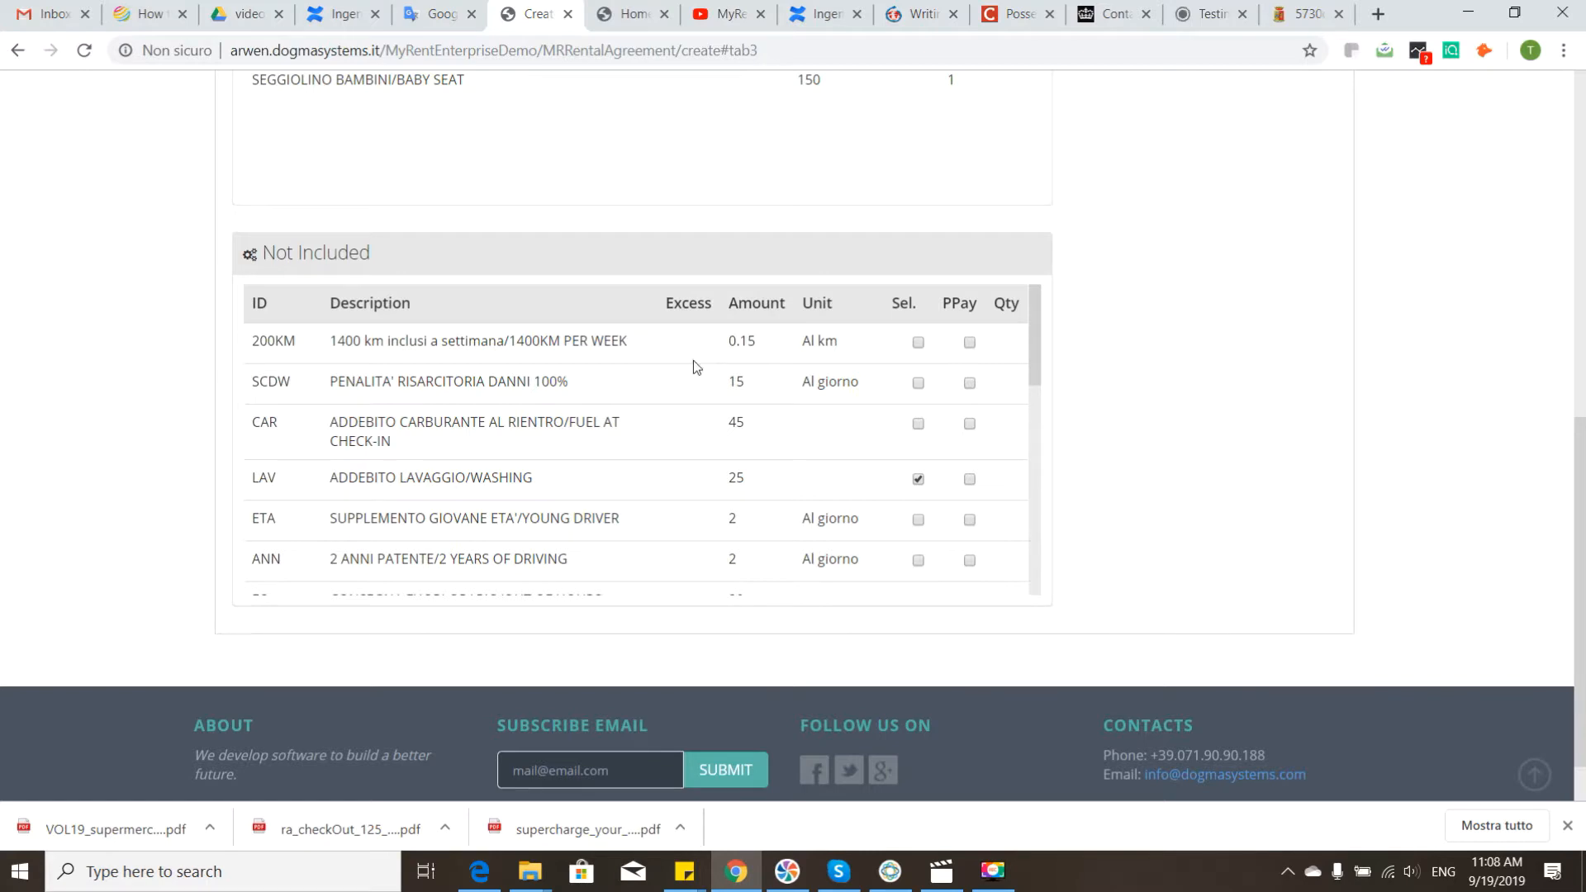
pyautogui.scroll(2, 865, 390)
pyautogui.scroll(-2, 897, 420)
pyautogui.click(920, 383)
# Set the agreement's payment method to CONTANTI / CASH, CH, CASH, CONTANTI in the payment and deposit details
pyautogui.scroll(5, 933, 365)
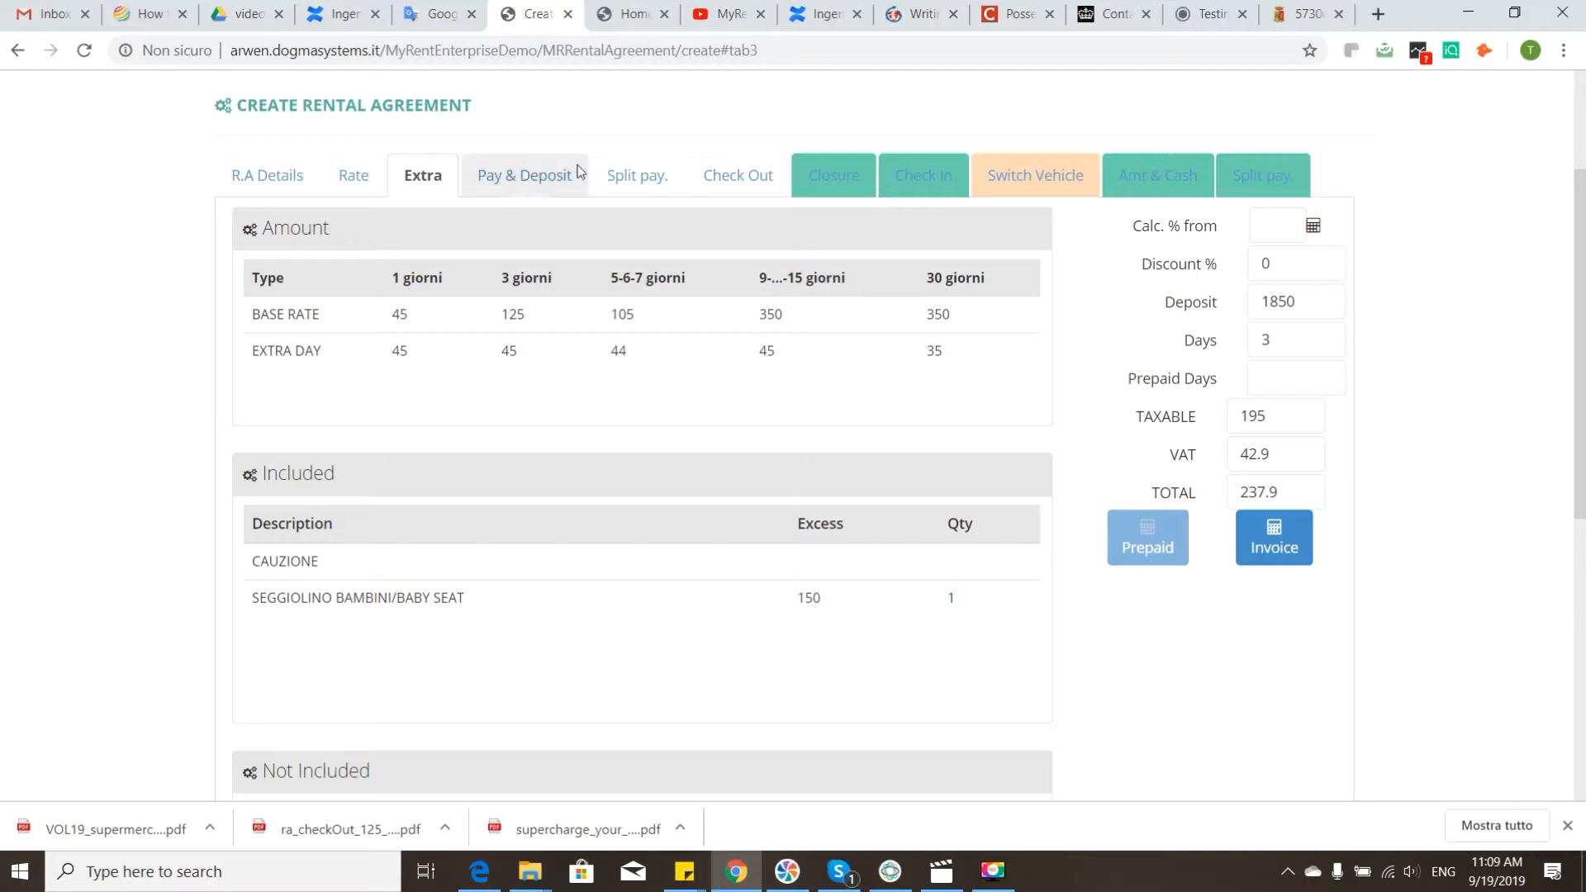
pyautogui.click(537, 176)
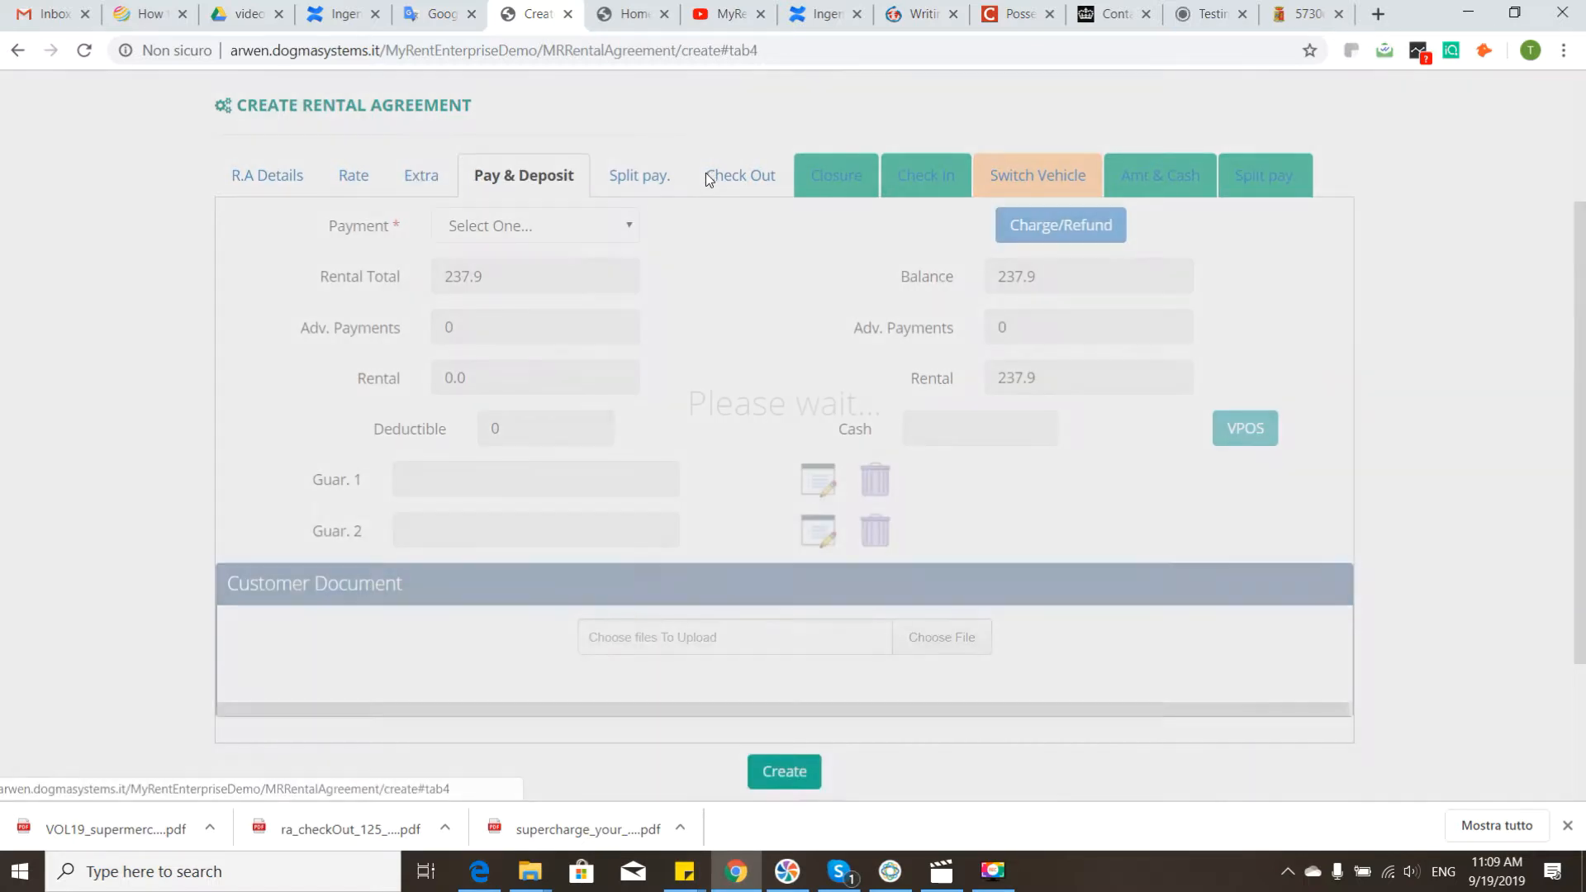
pyautogui.click(547, 228)
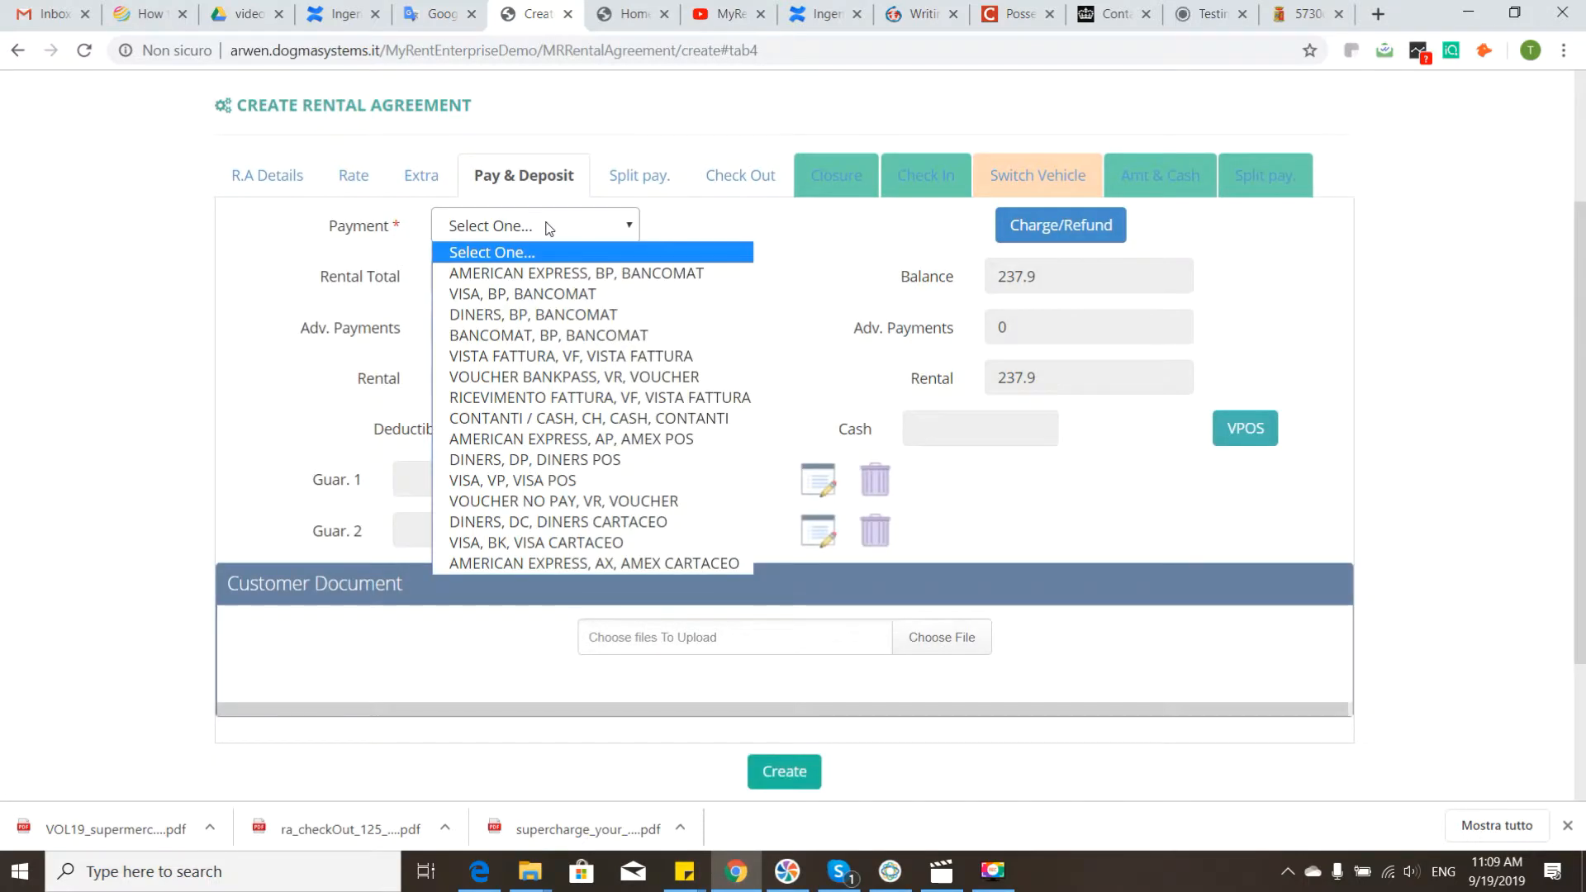
pyautogui.click(763, 221)
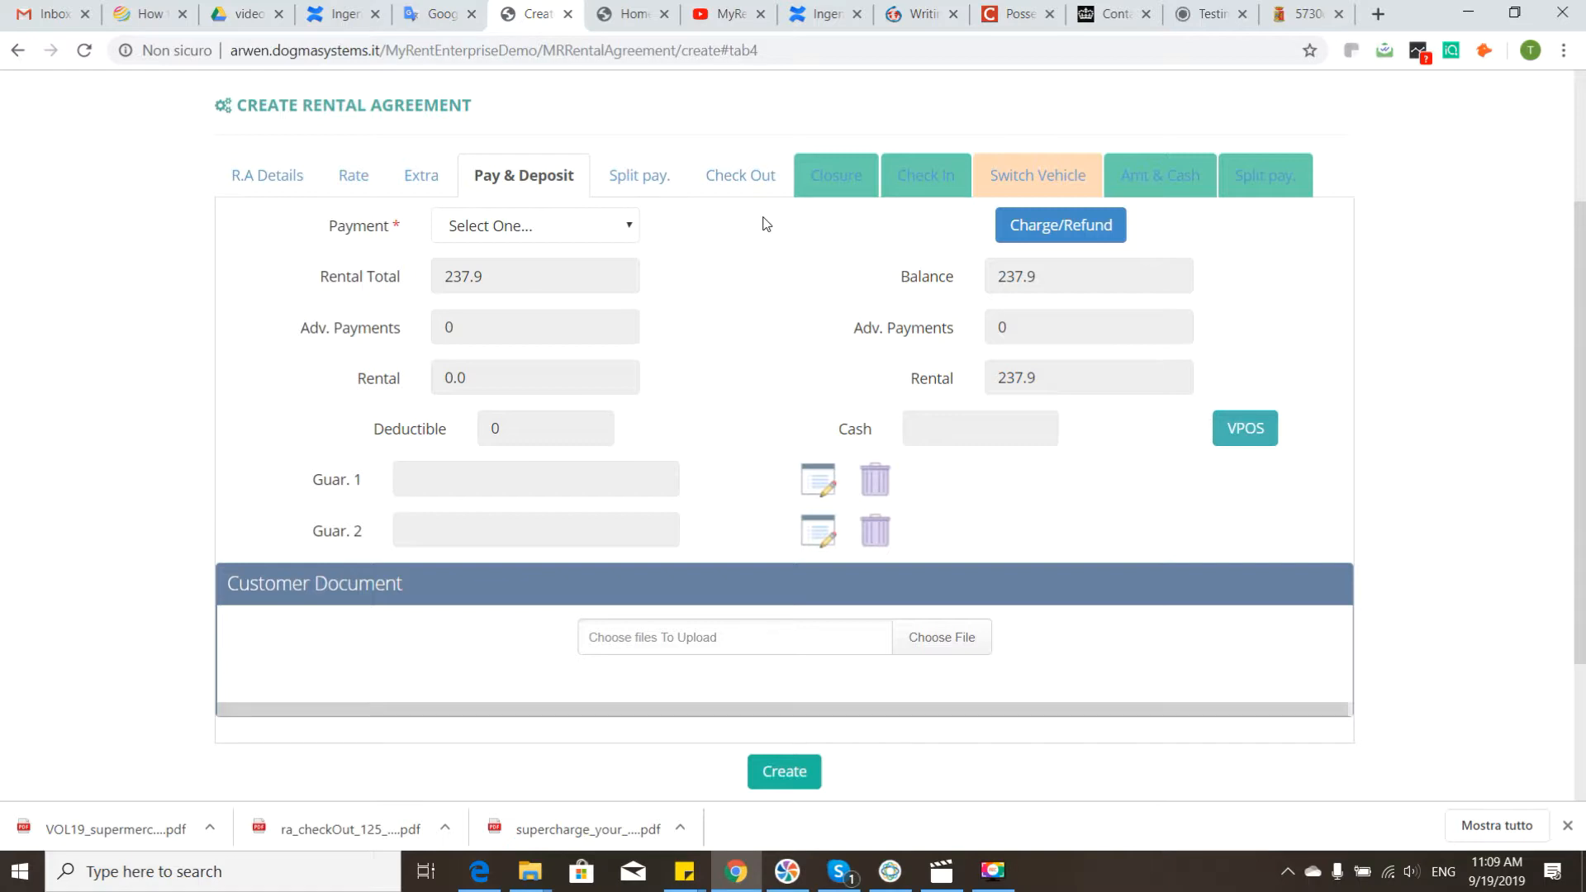
pyautogui.click(630, 224)
pyautogui.press('c')
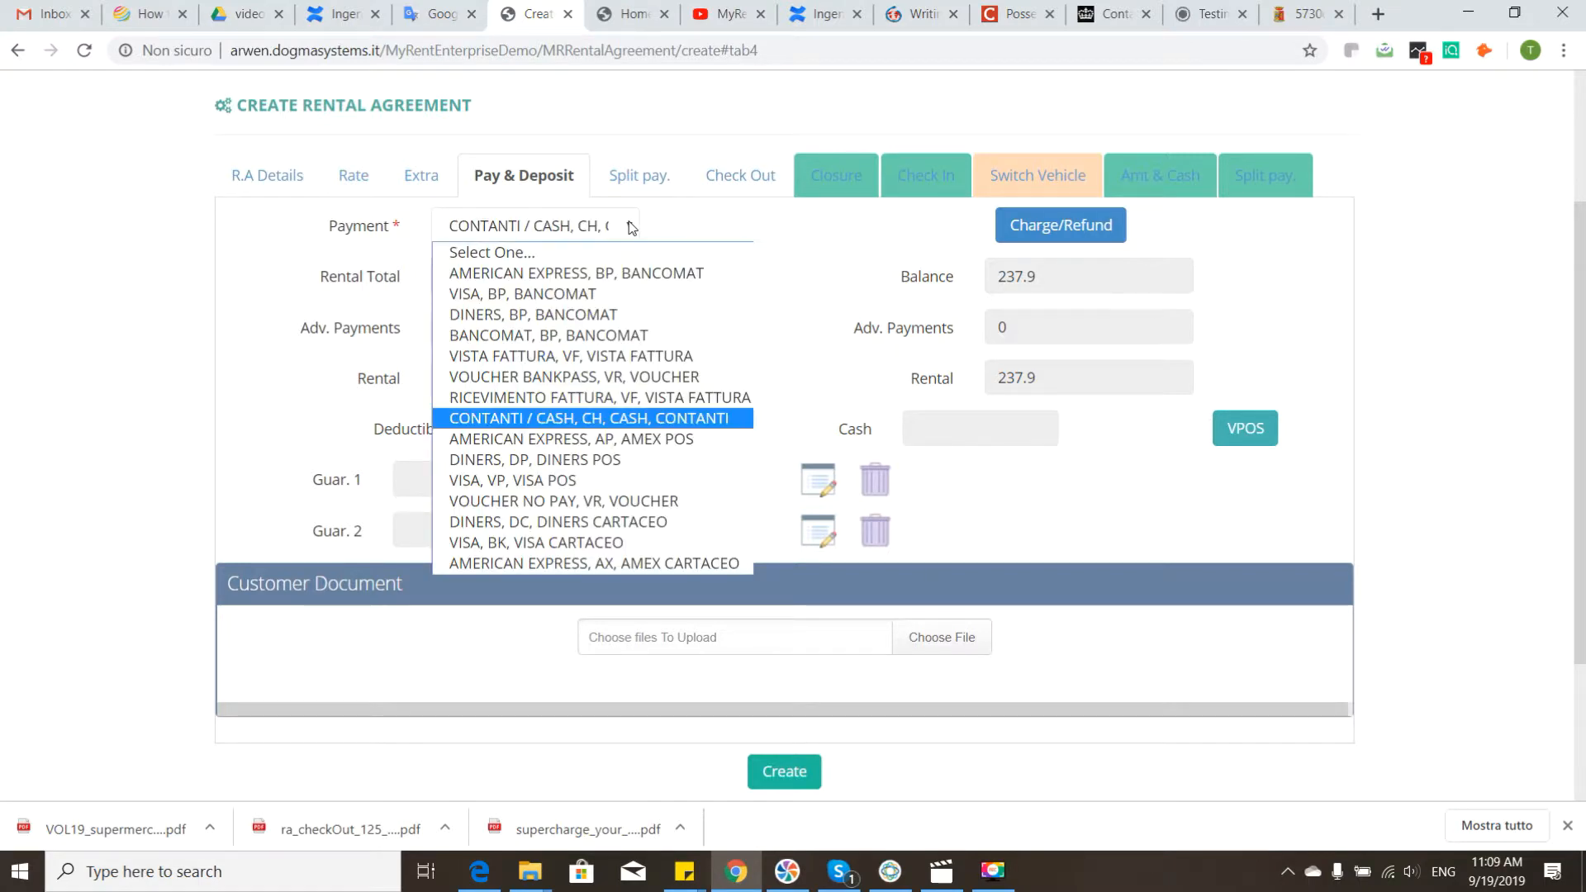
pyautogui.click(677, 418)
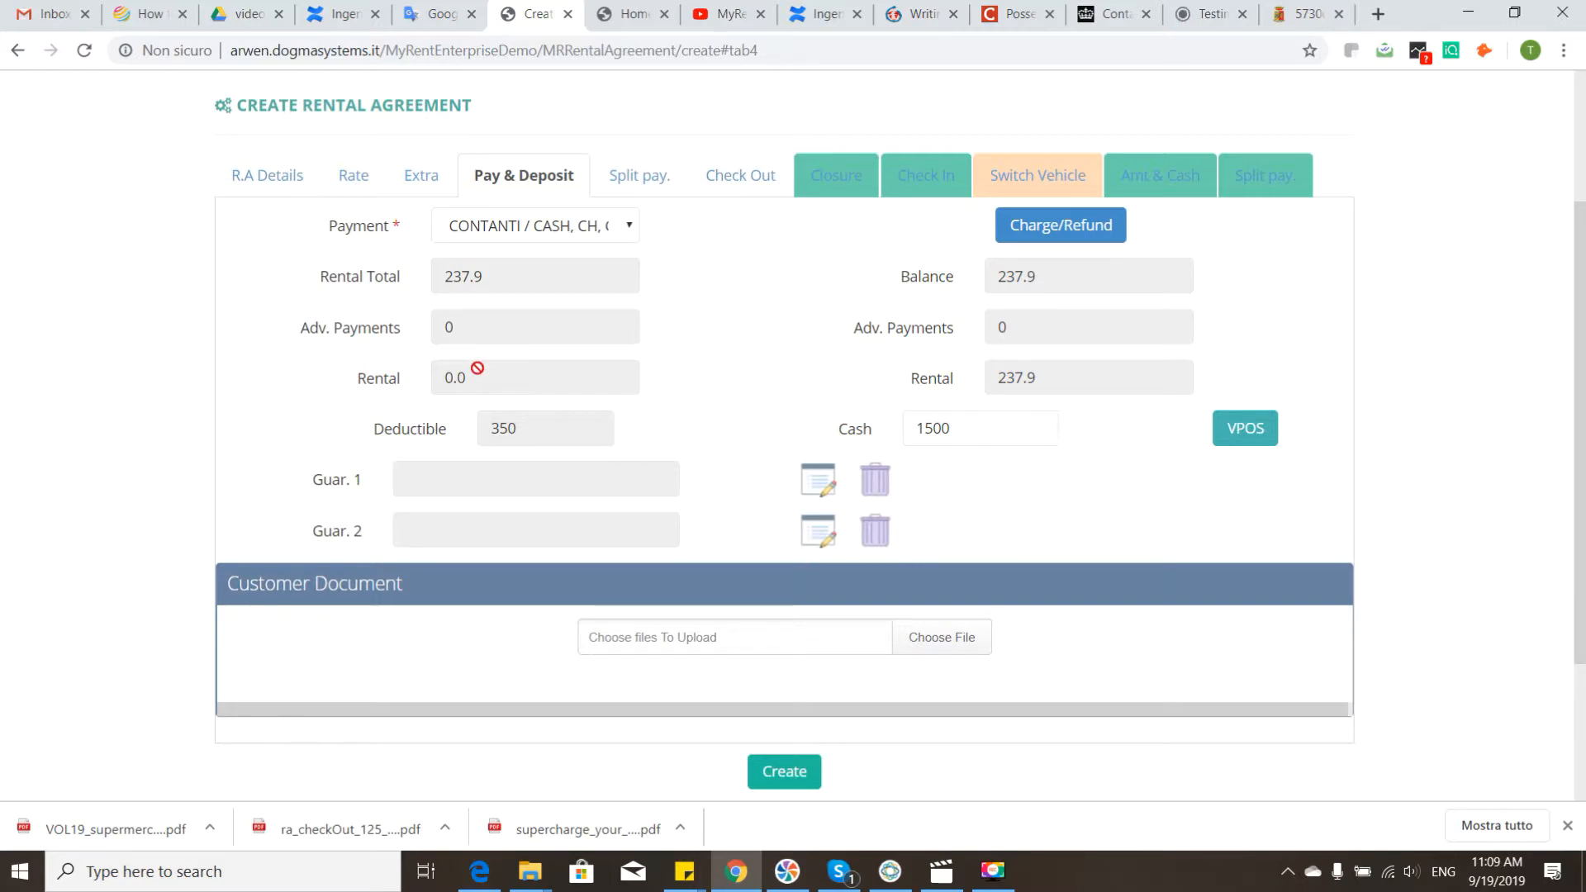
# Try selecting the VISA card as the first guarantee and close the card list
pyautogui.click(827, 486)
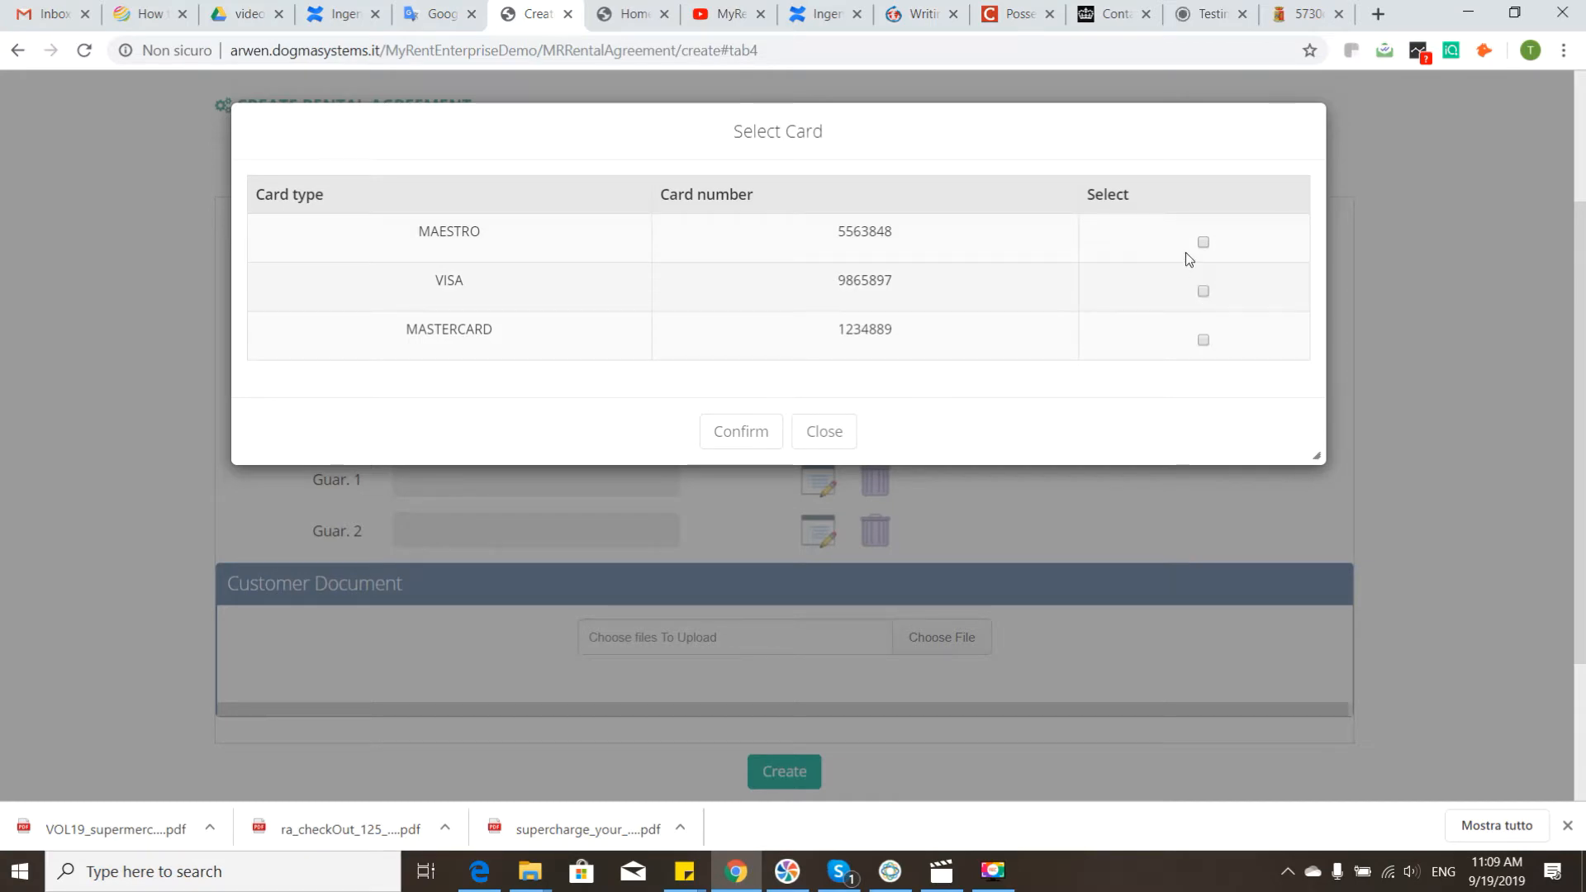
pyautogui.click(1203, 291)
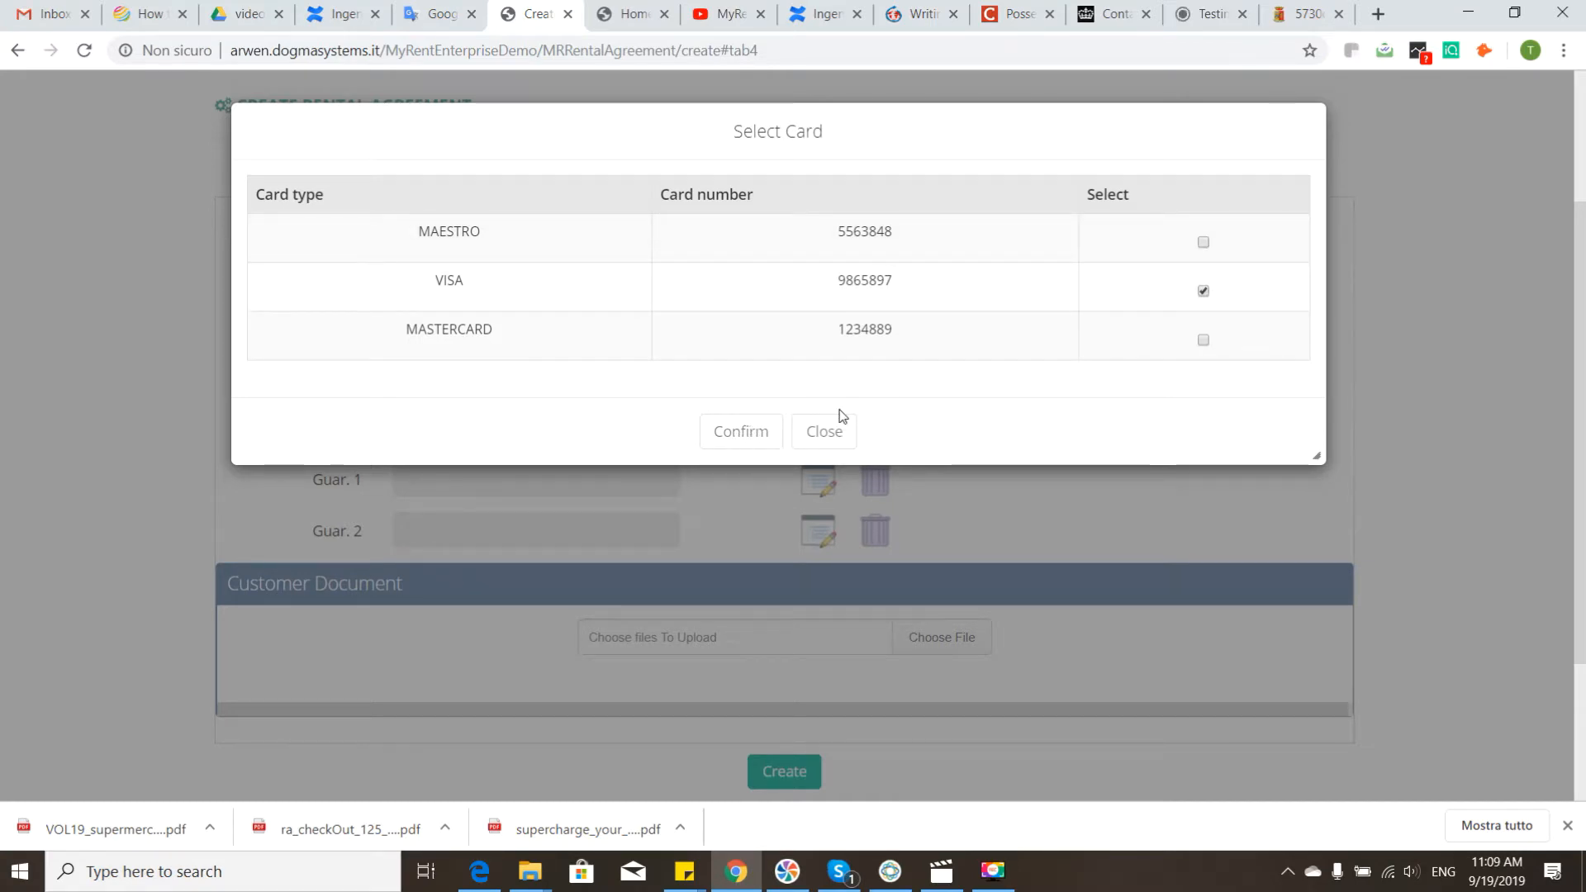
pyautogui.click(991, 870)
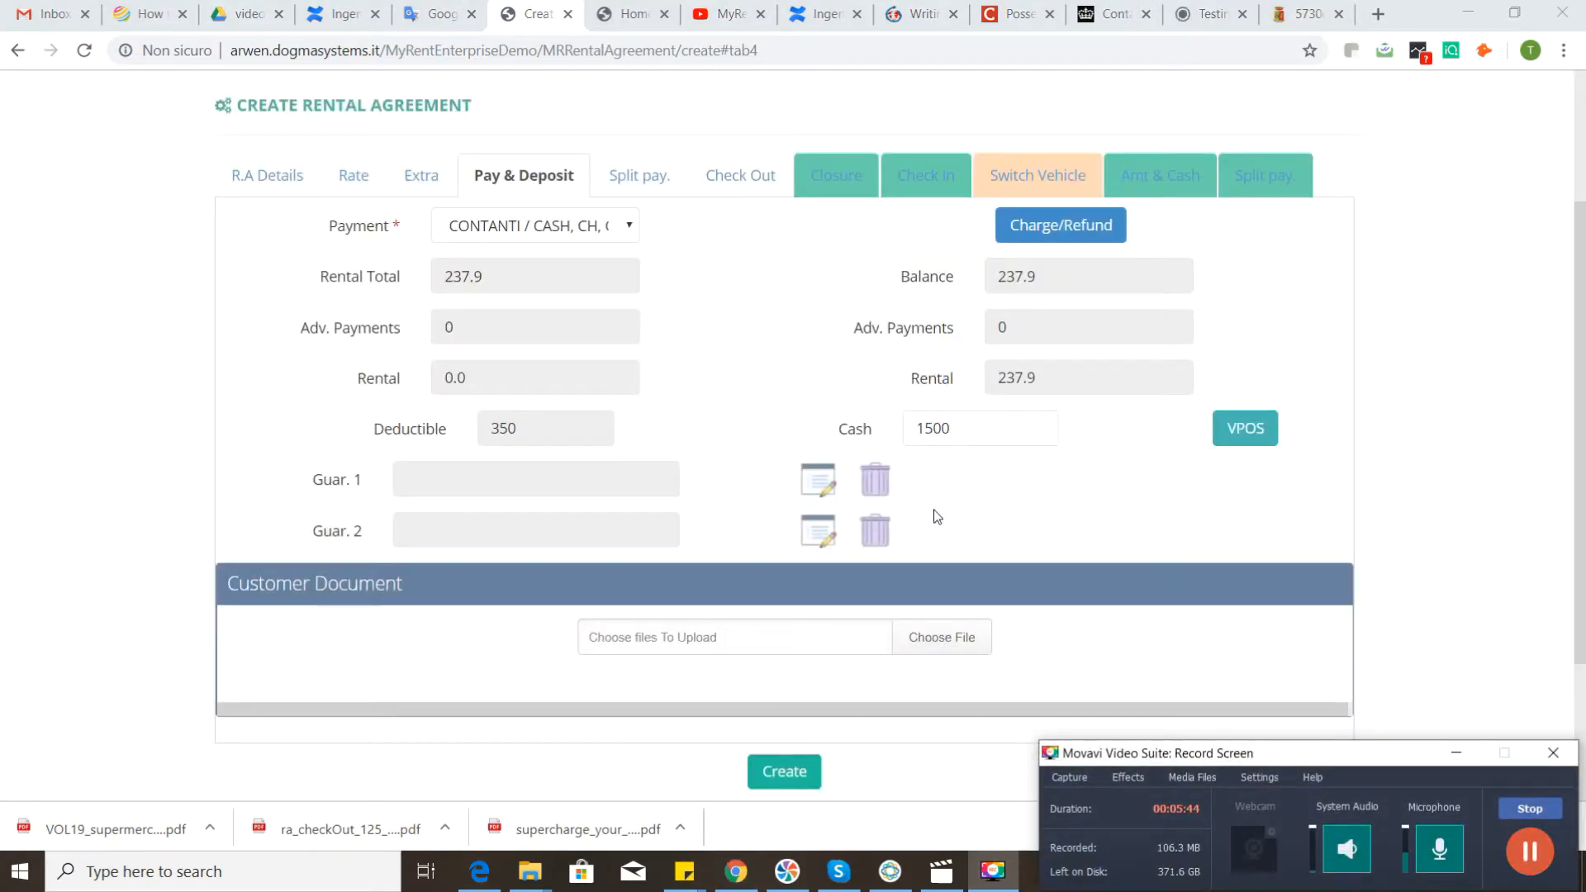
# View the vehicle's check-out diagram, create the rental agreement and decline creating an invoice
pyautogui.scroll(-3, 1174, 466)
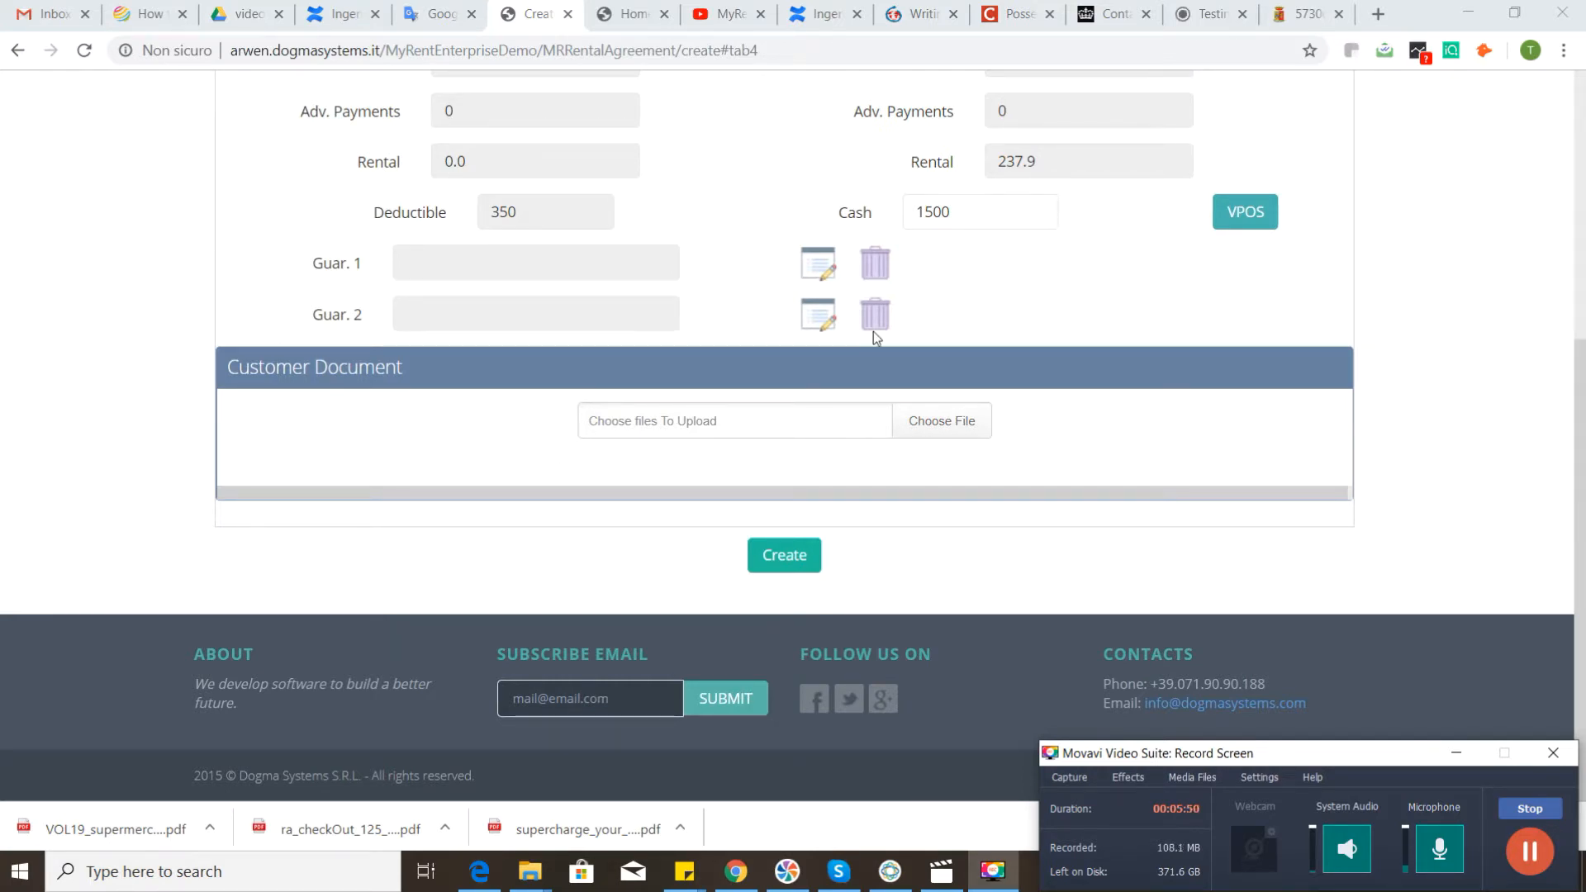
pyautogui.scroll(5, 764, 330)
pyautogui.scroll(-3, 826, 331)
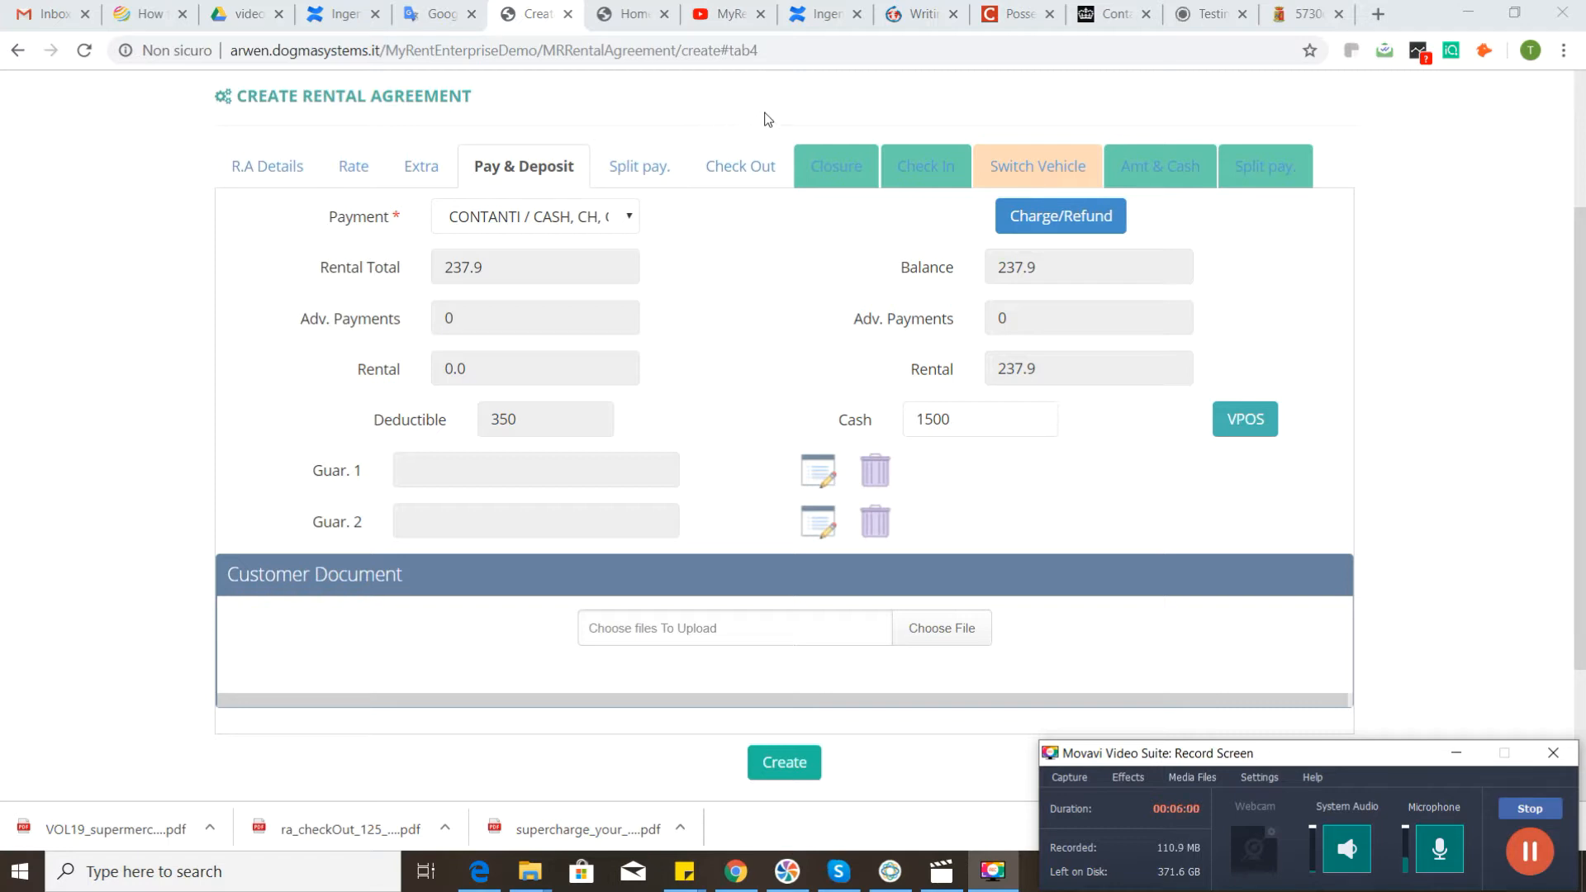
pyautogui.click(740, 174)
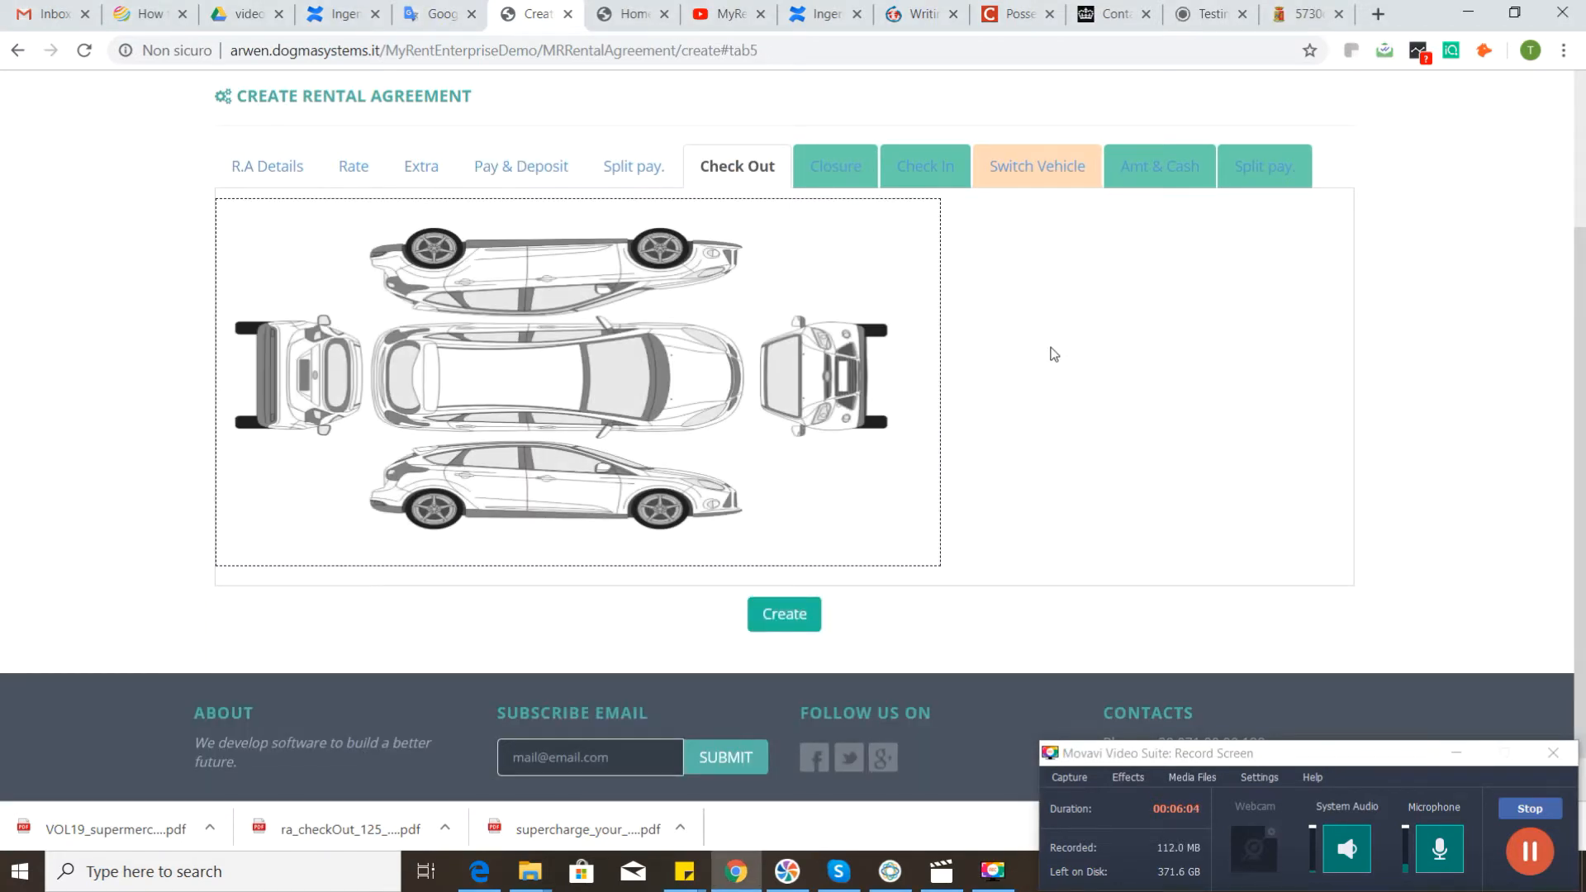
pyautogui.scroll(-1, 1128, 390)
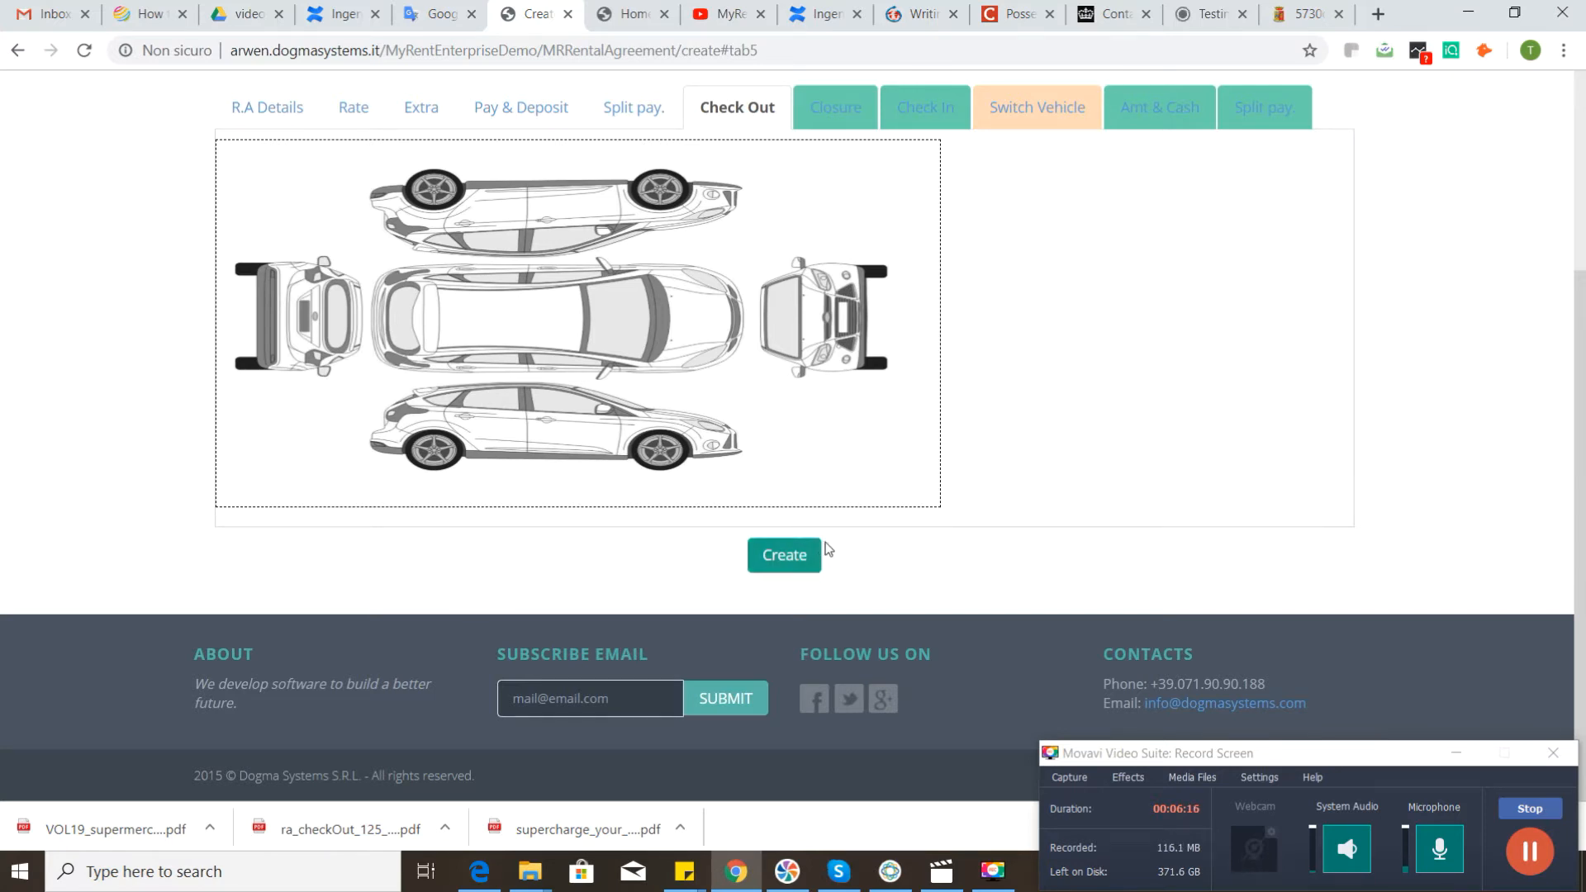
pyautogui.click(781, 562)
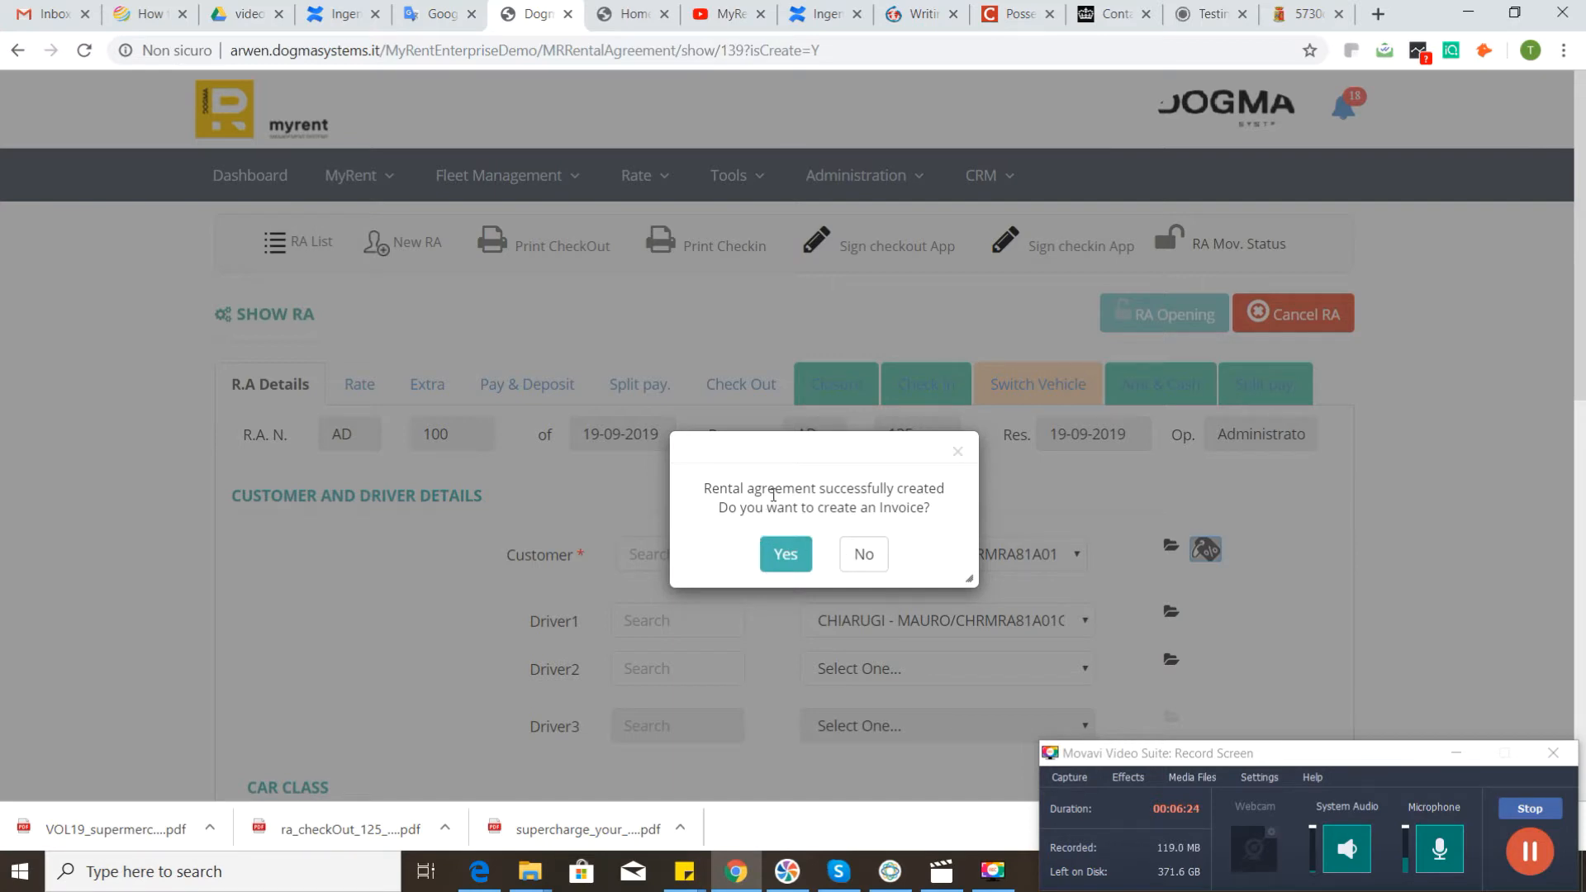
pyautogui.click(882, 557)
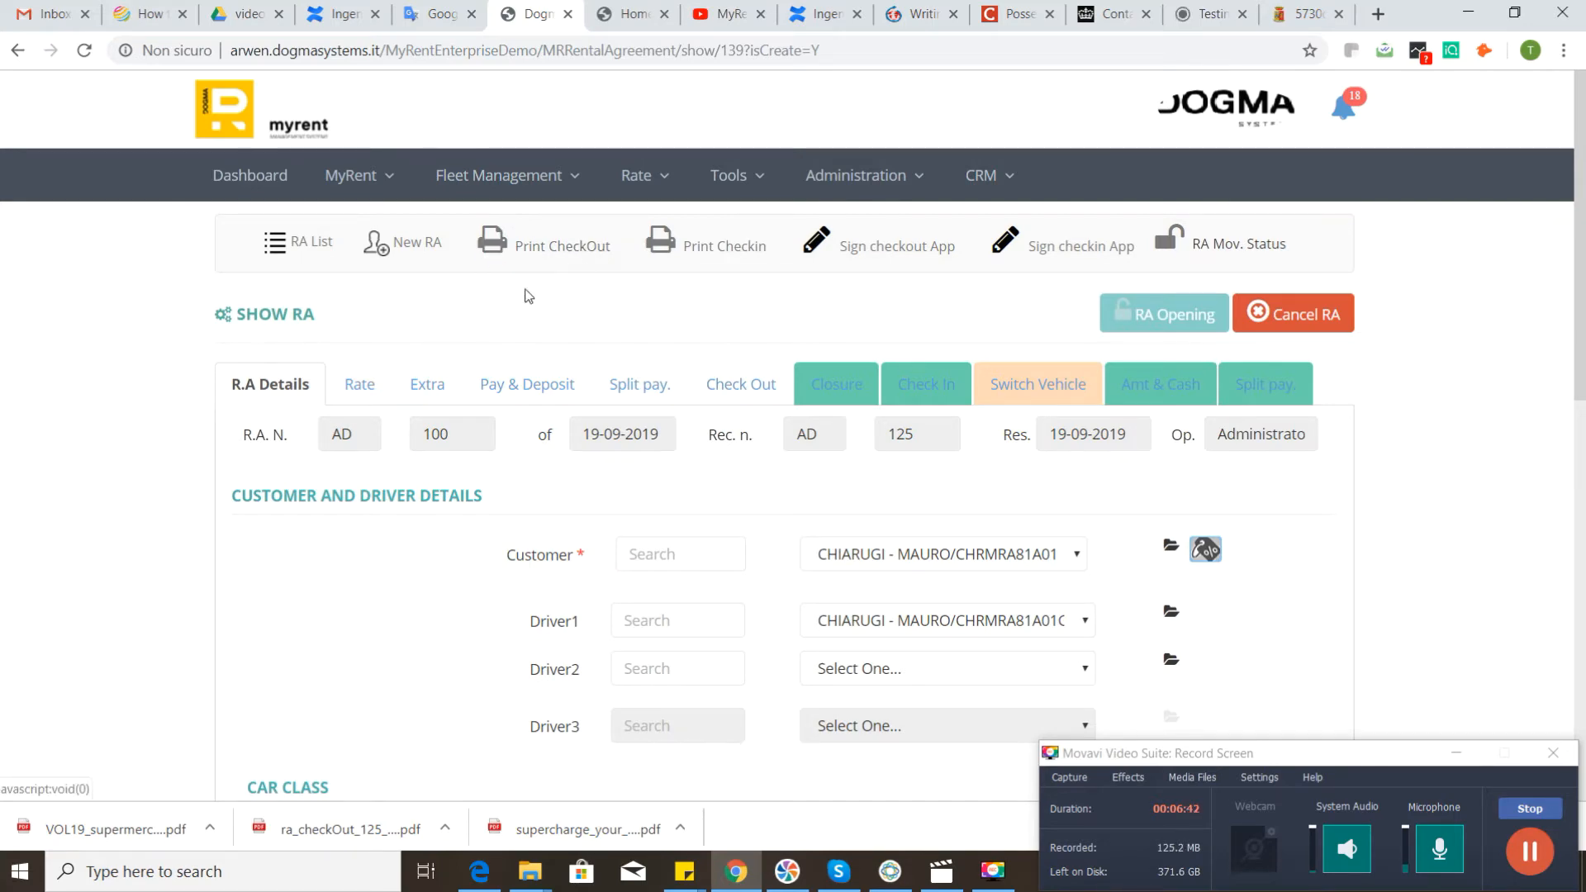
# Print the rental agreement's check-out document in English without signing it, and look through the PDF
pyautogui.click(538, 249)
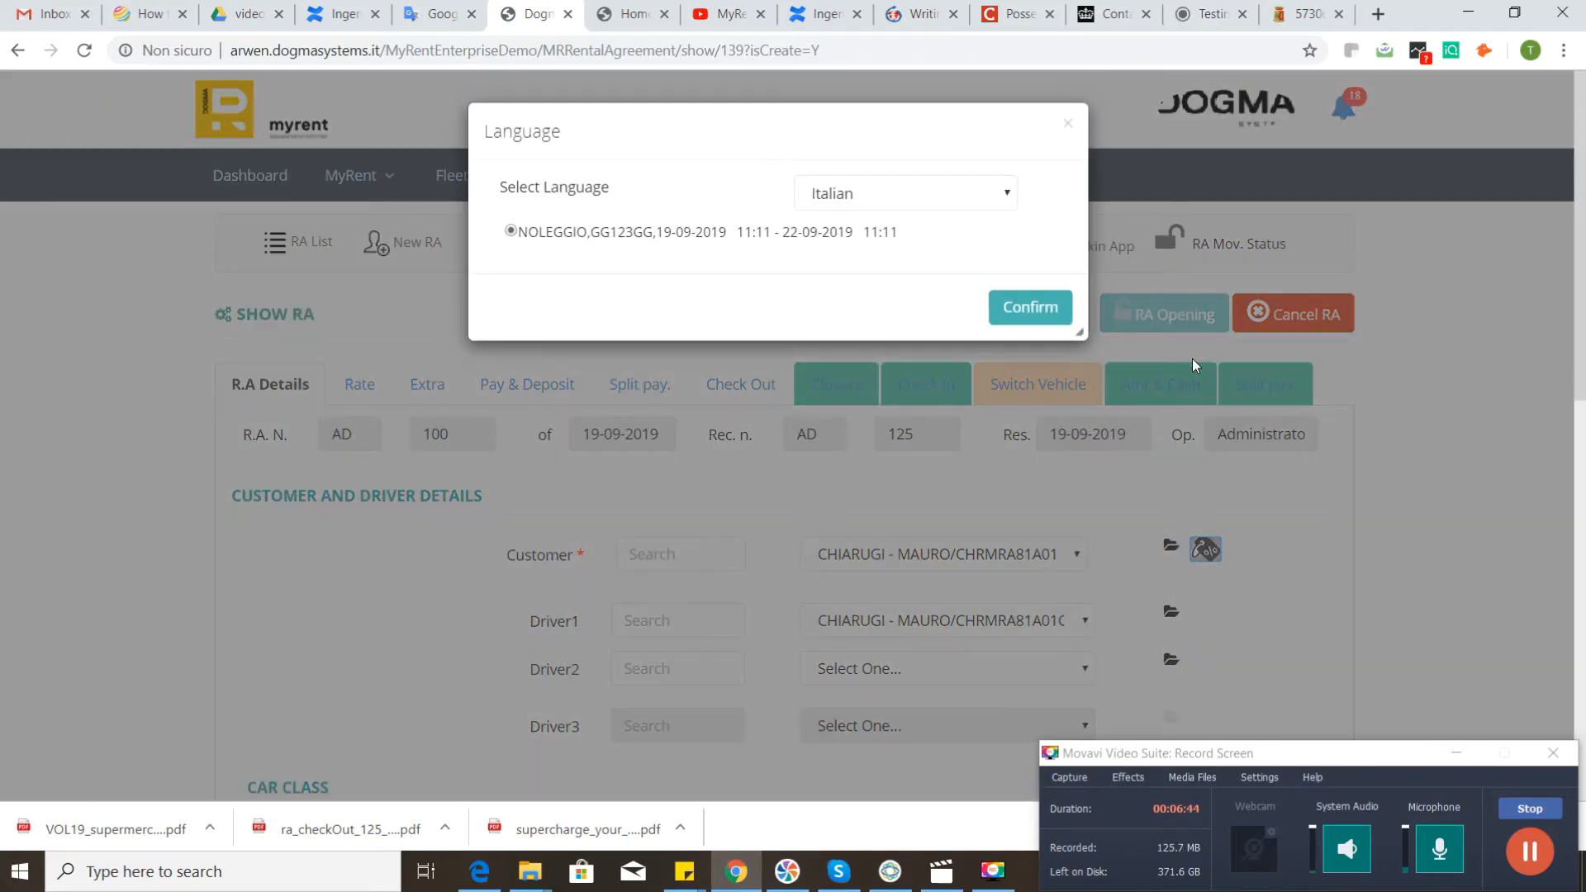
pyautogui.click(895, 196)
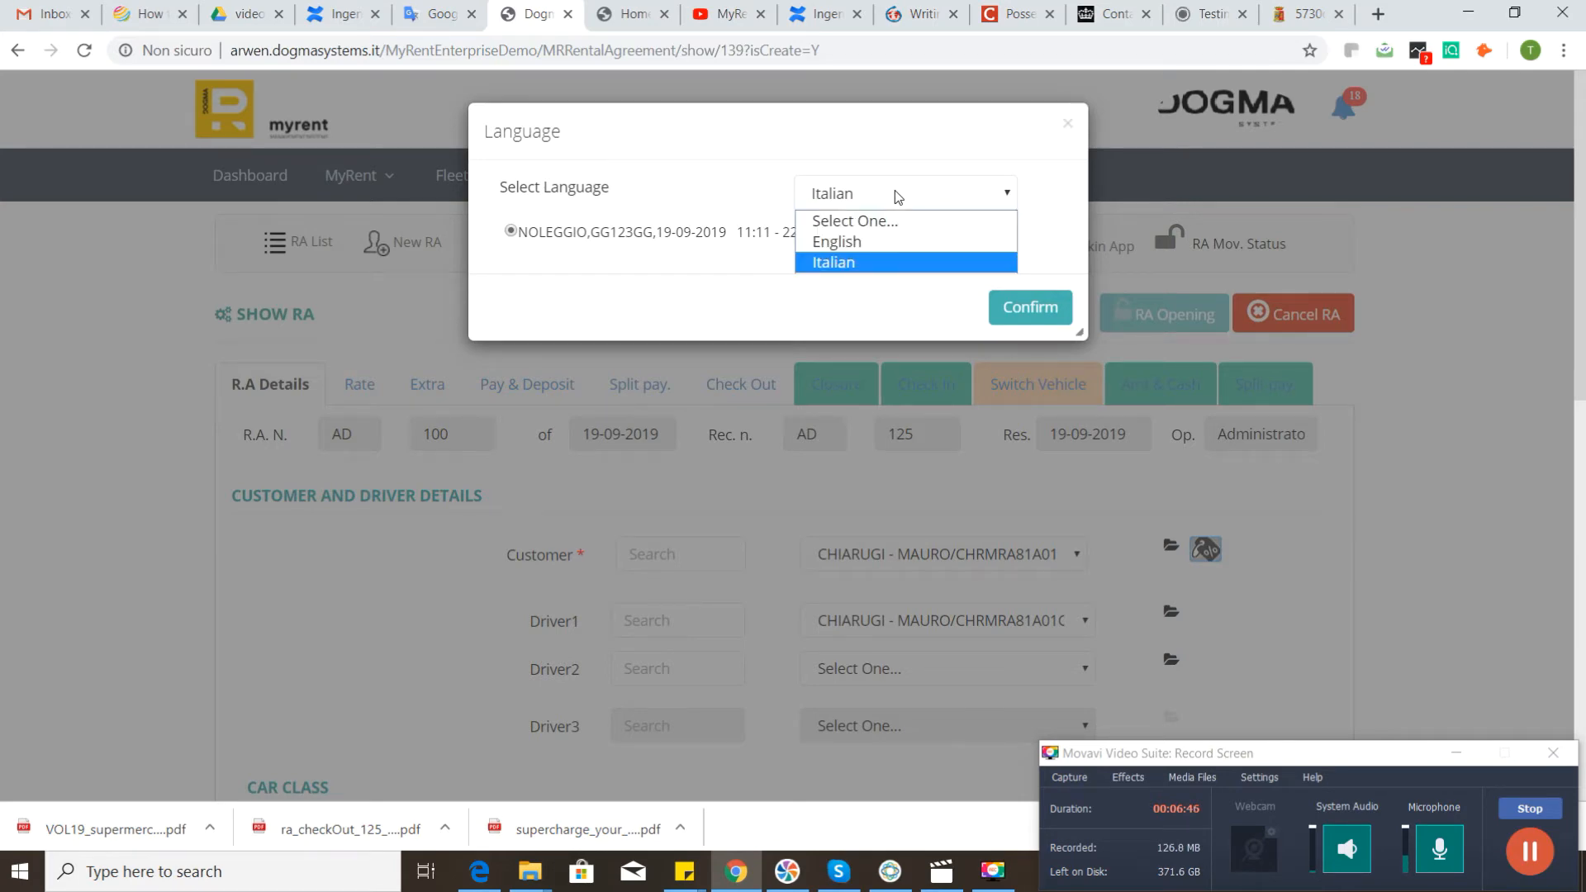
pyautogui.click(879, 244)
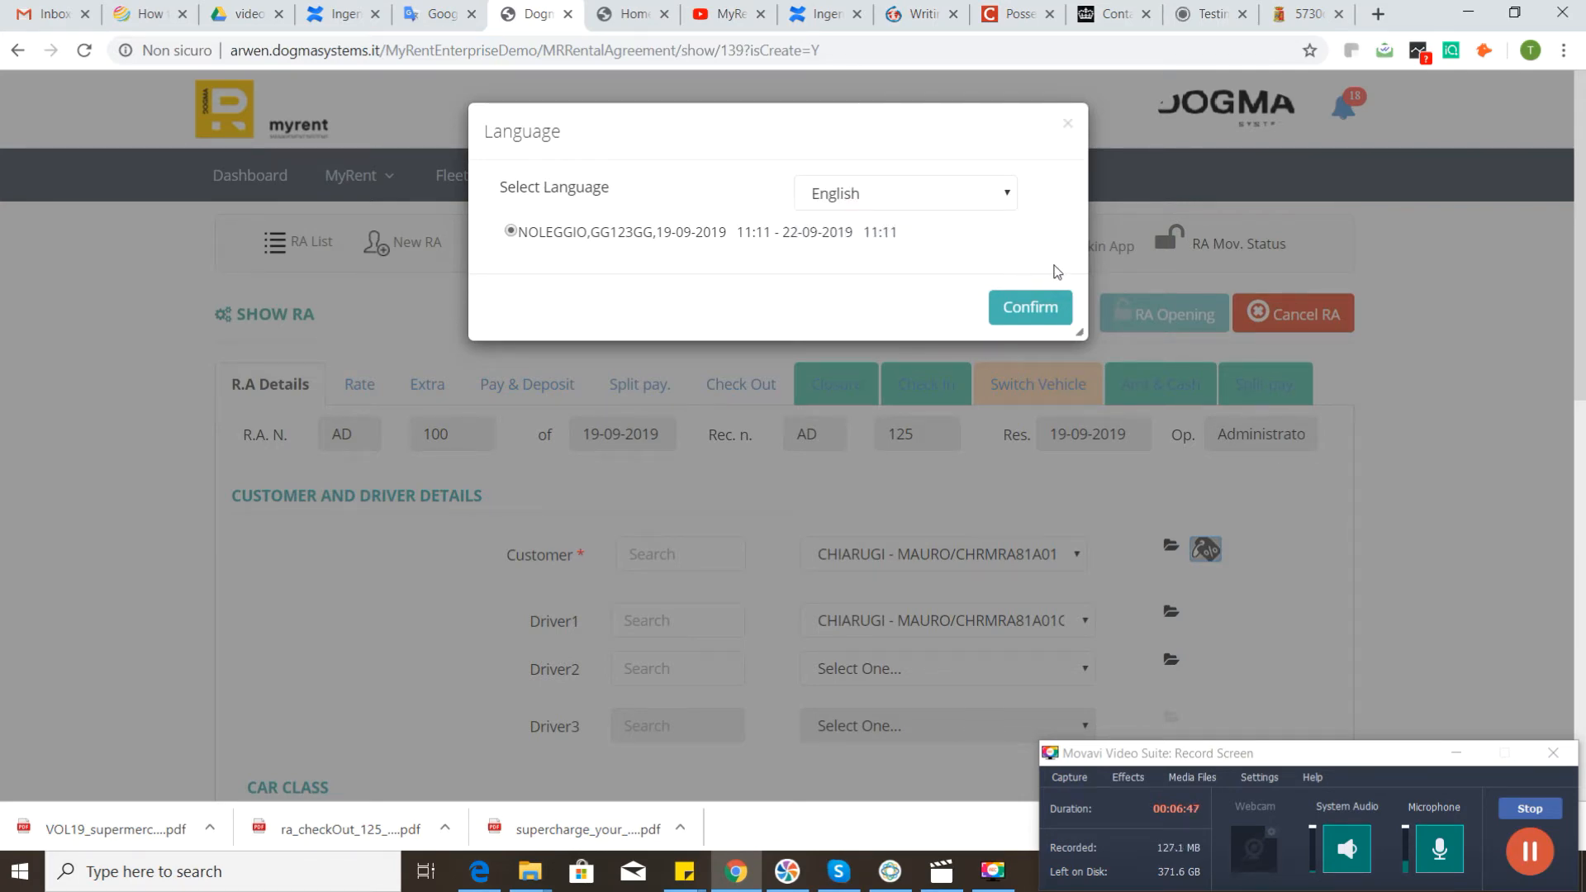
pyautogui.click(1038, 320)
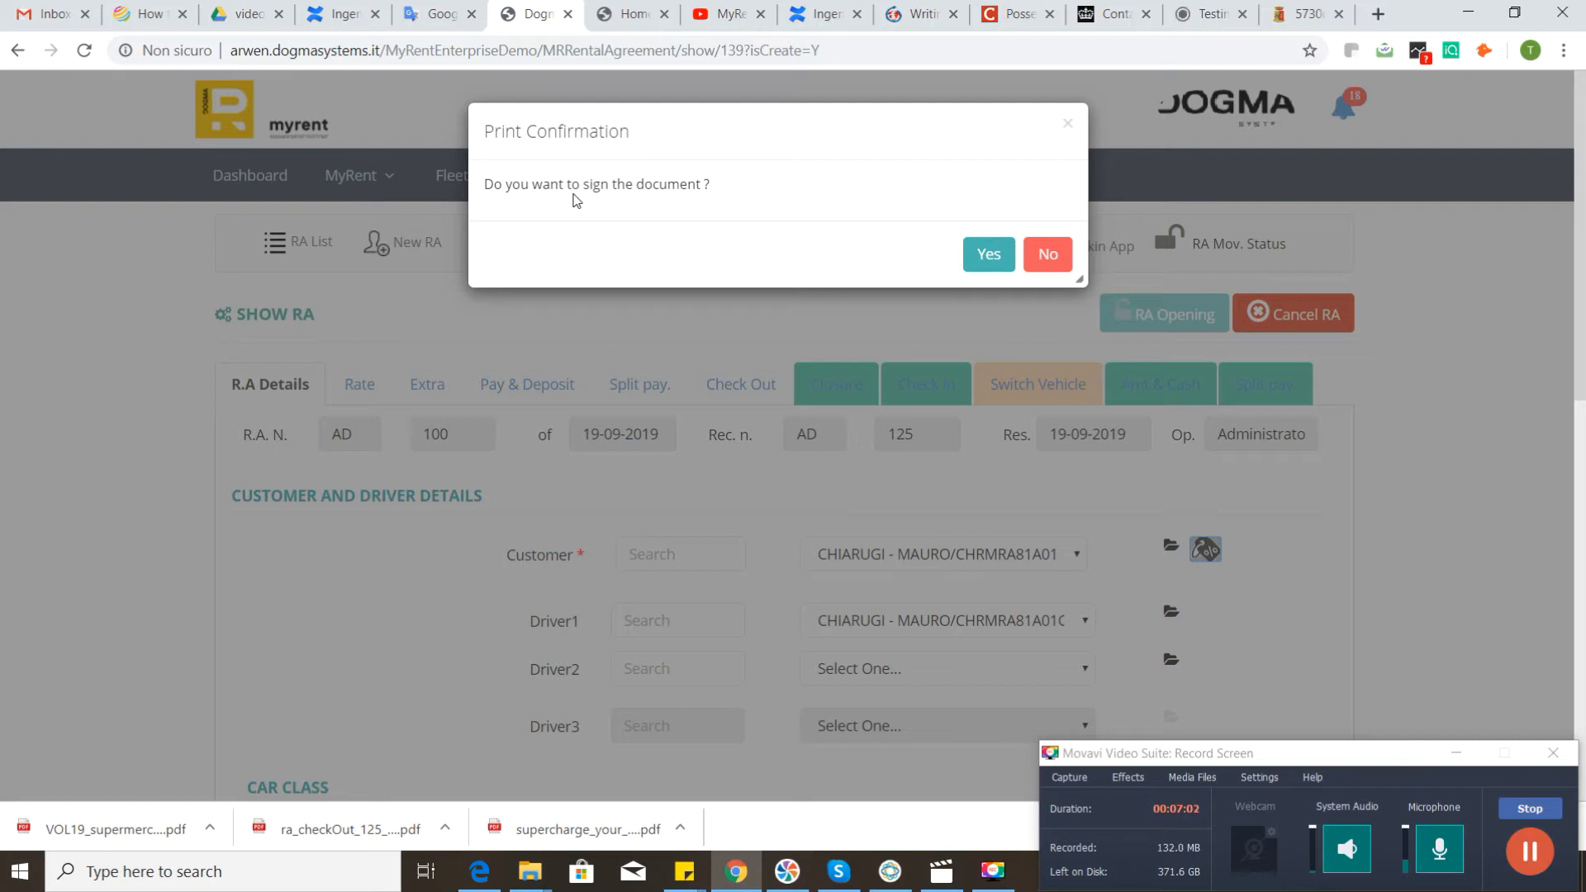
pyautogui.click(1043, 258)
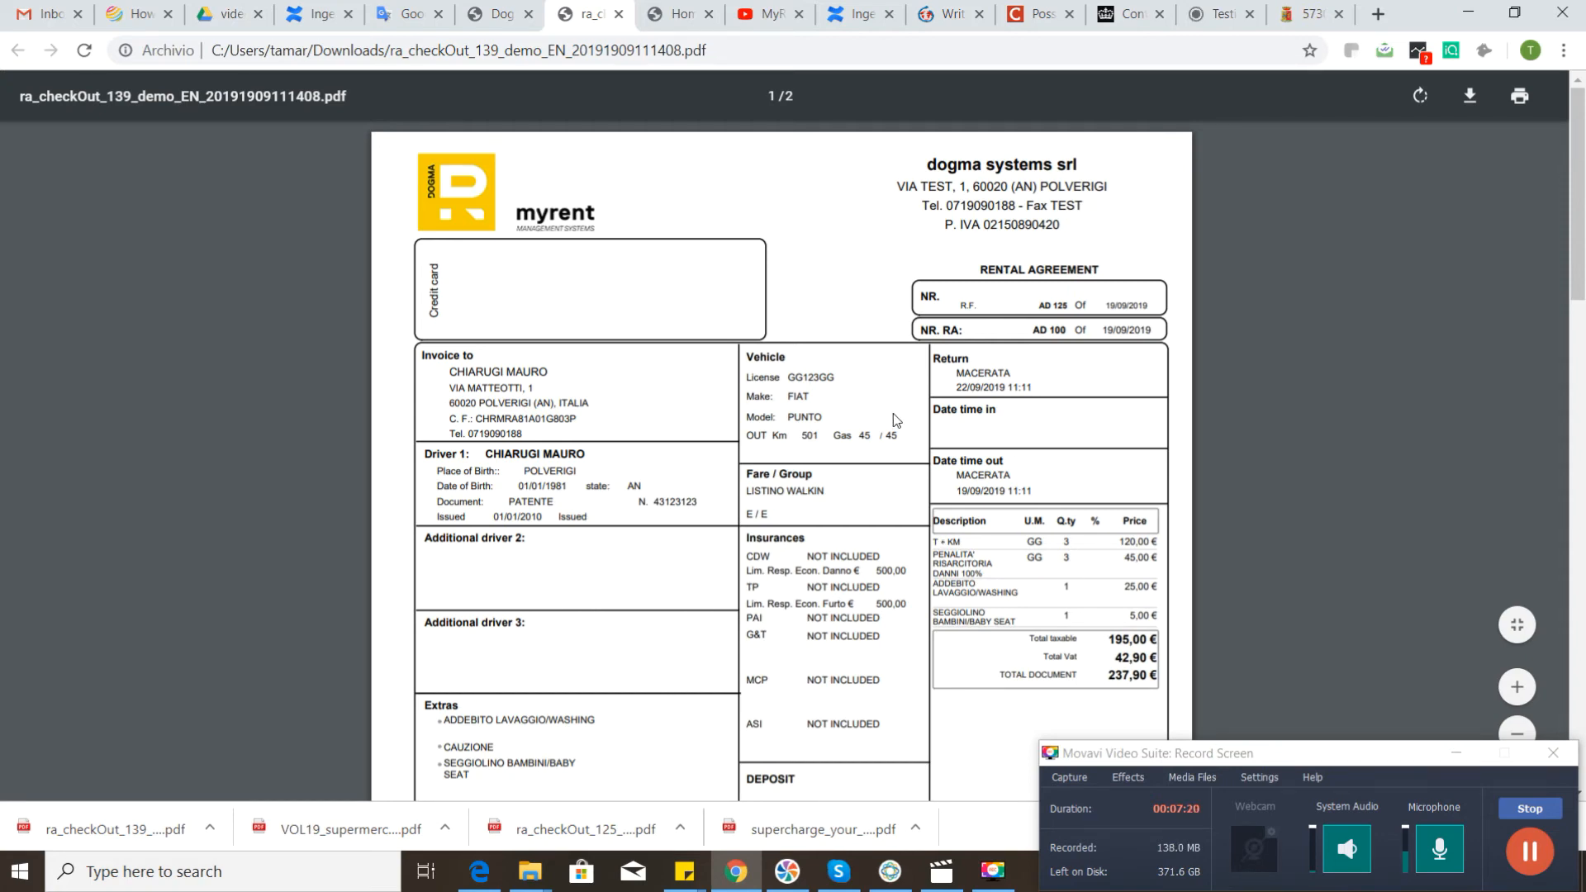
pyautogui.scroll(-18, 894, 413)
pyautogui.scroll(4, 896, 410)
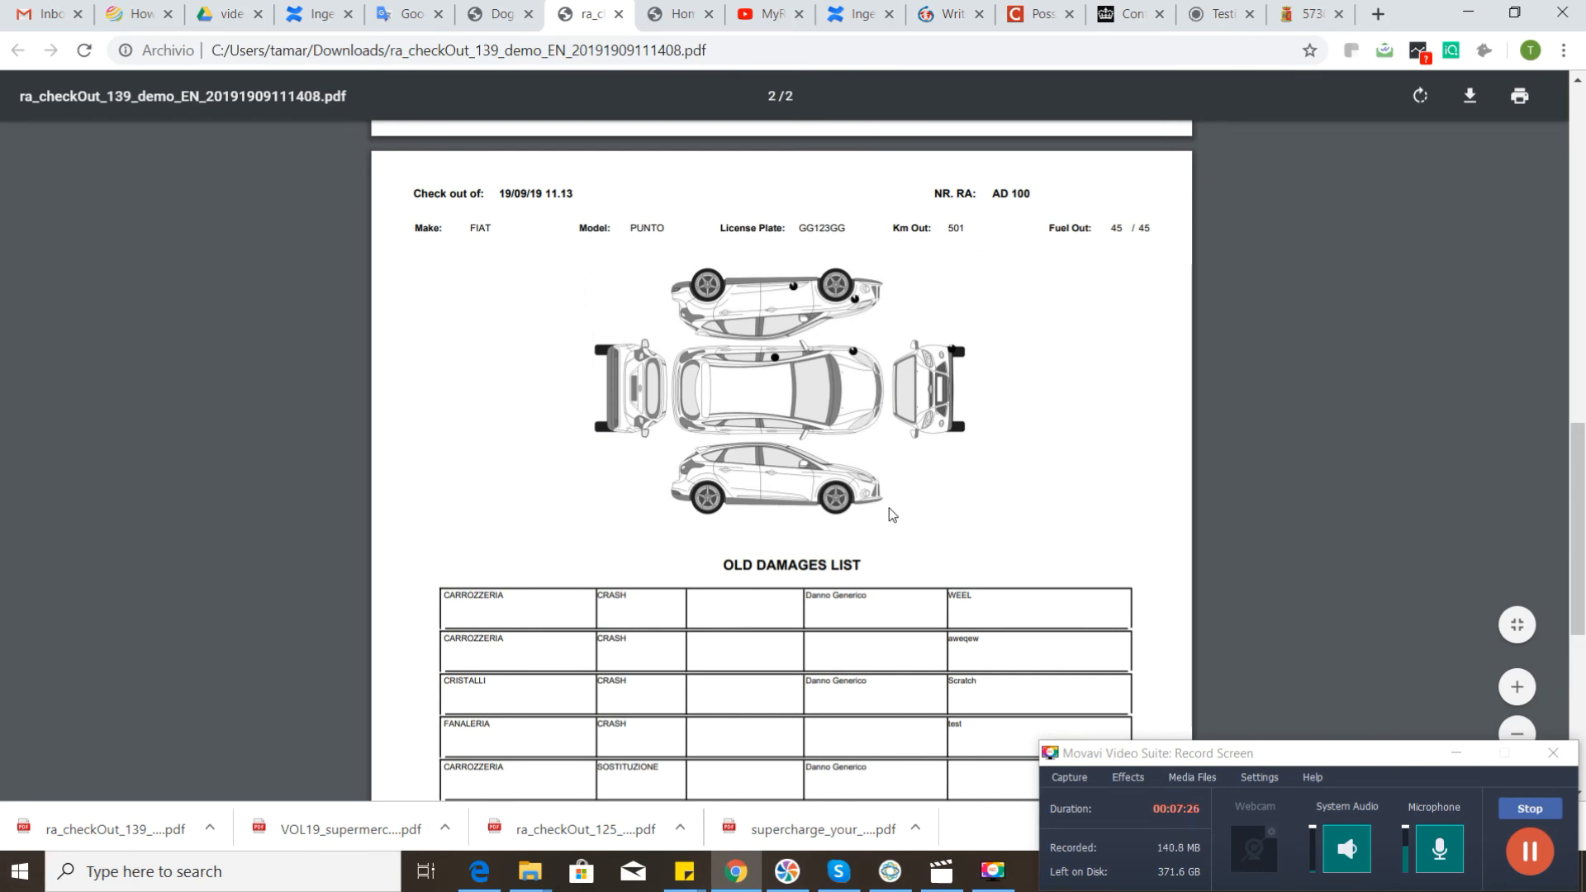
# Review the check-out PDF from the company header down to the deposit and signature sections, and return to the rental agreement in MyRent
pyautogui.scroll(14, 884, 518)
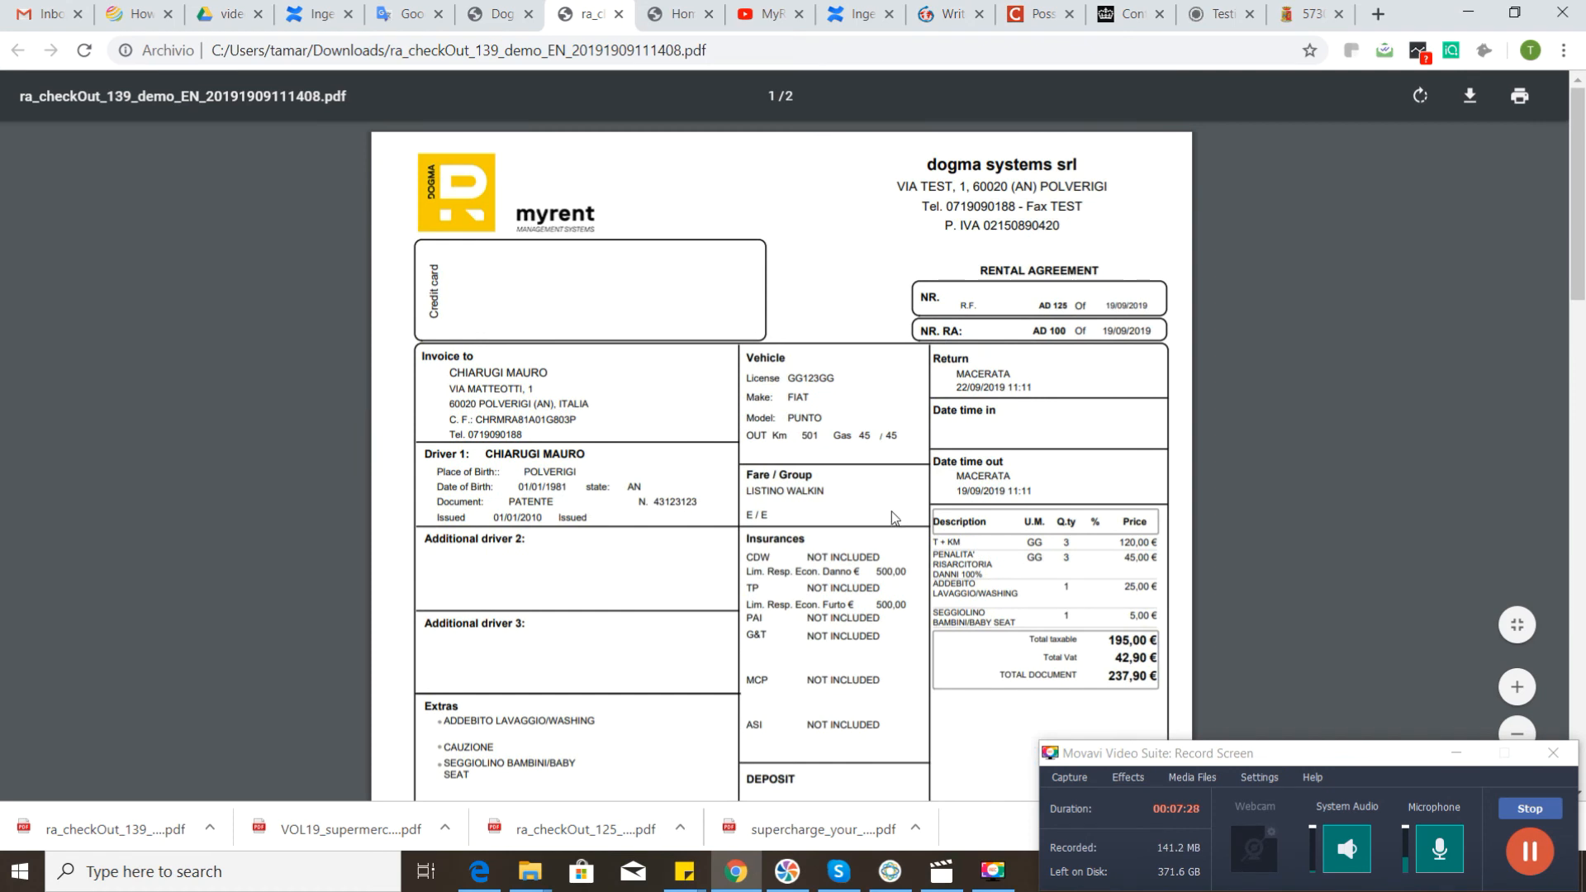
pyautogui.moveTo(927, 157); pyautogui.dragTo(1045, 186)
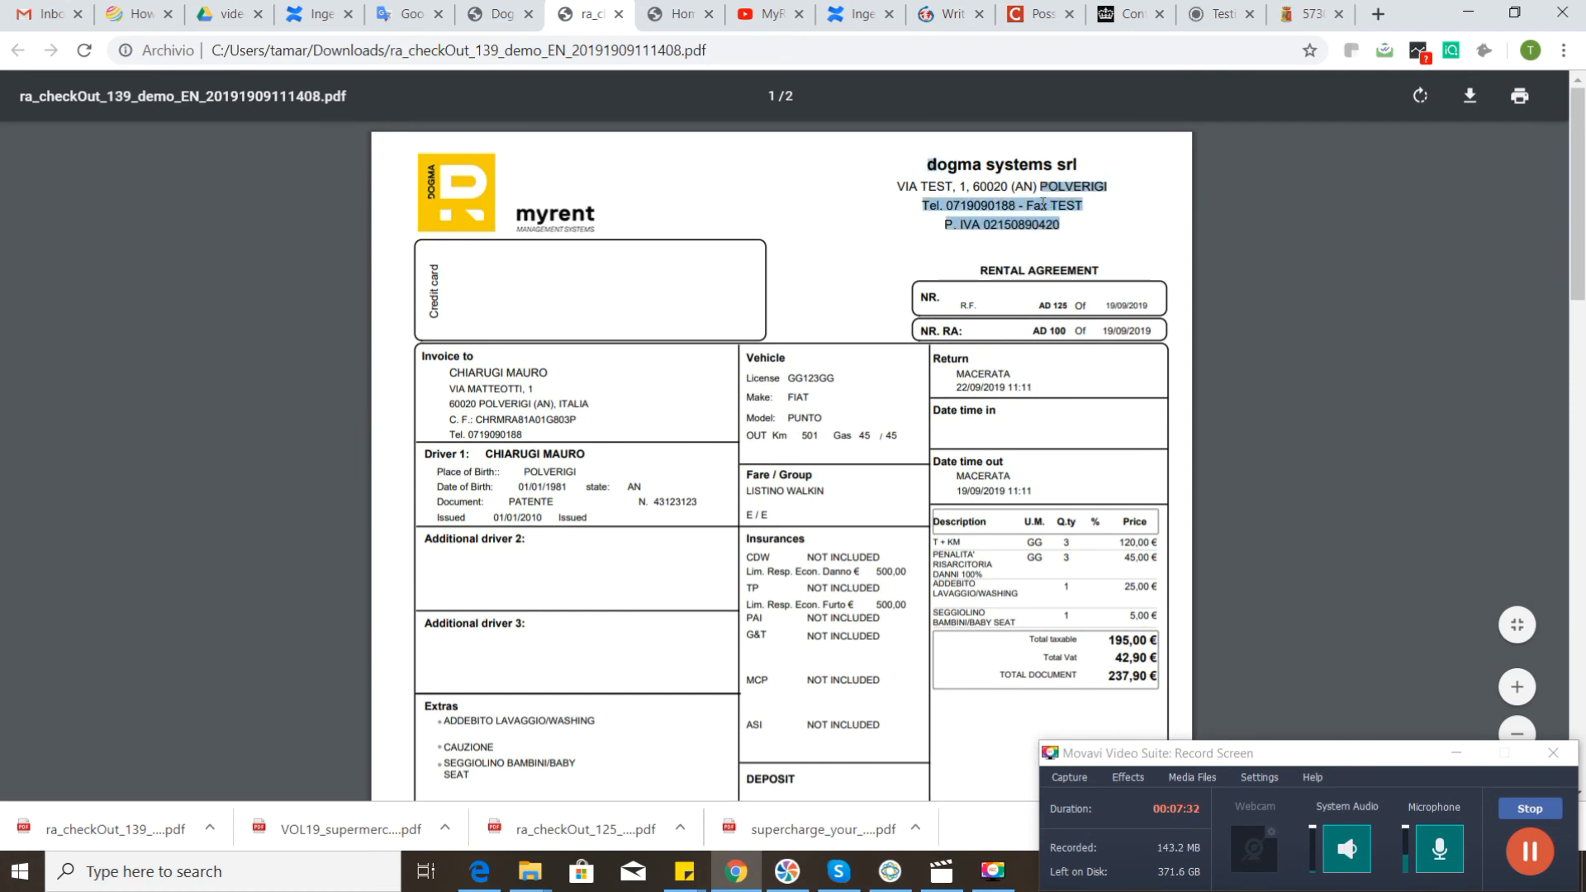
pyautogui.scroll(-7, 942, 371)
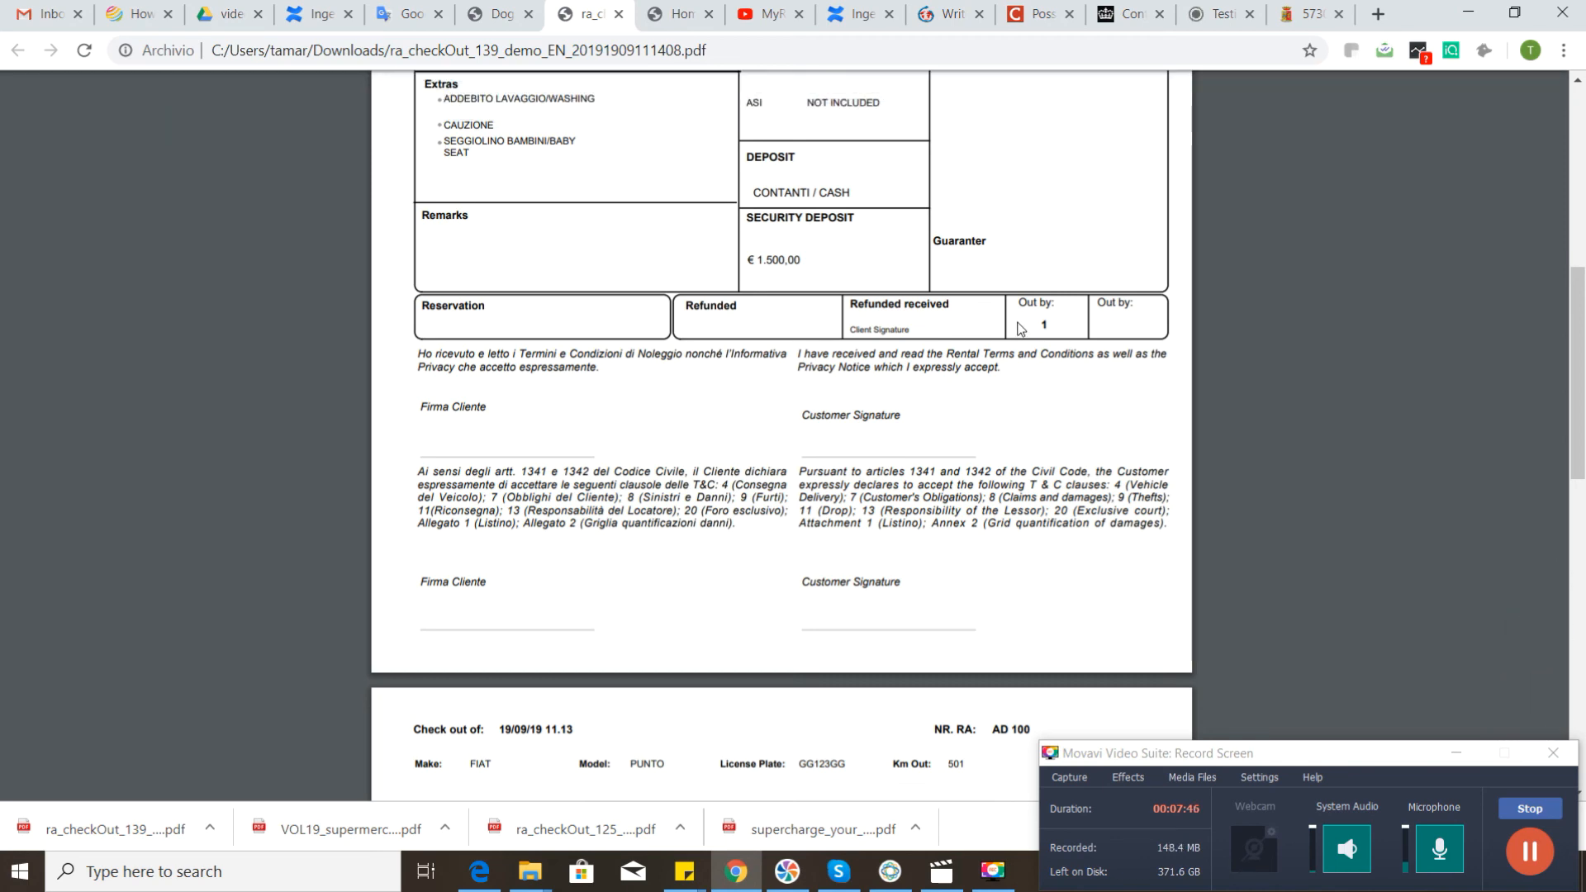
pyautogui.click(496, 24)
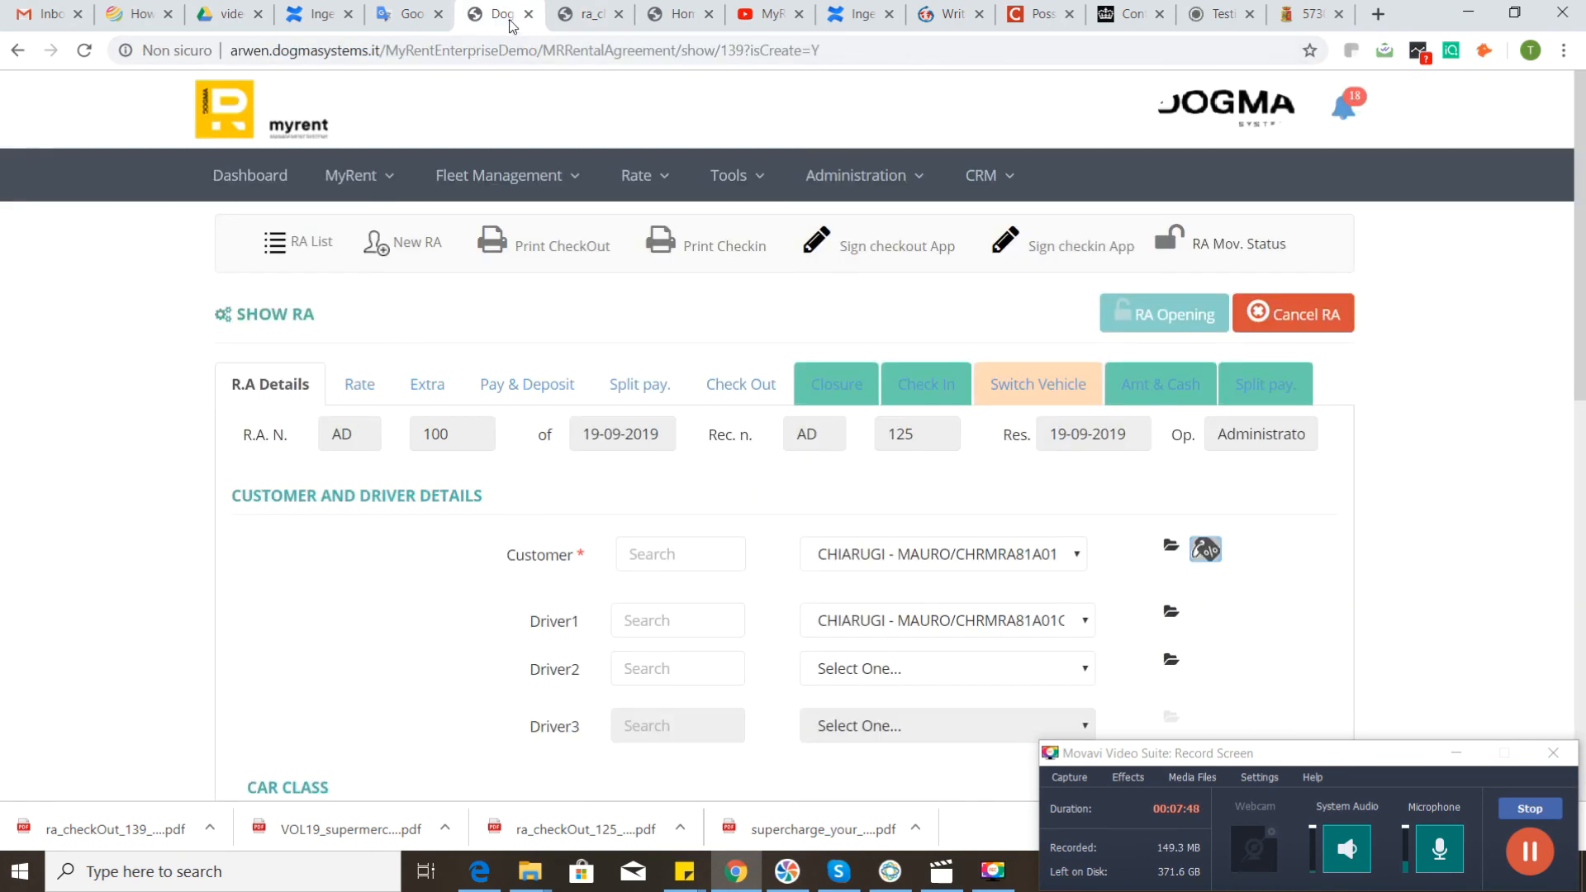
pyautogui.click(579, 14)
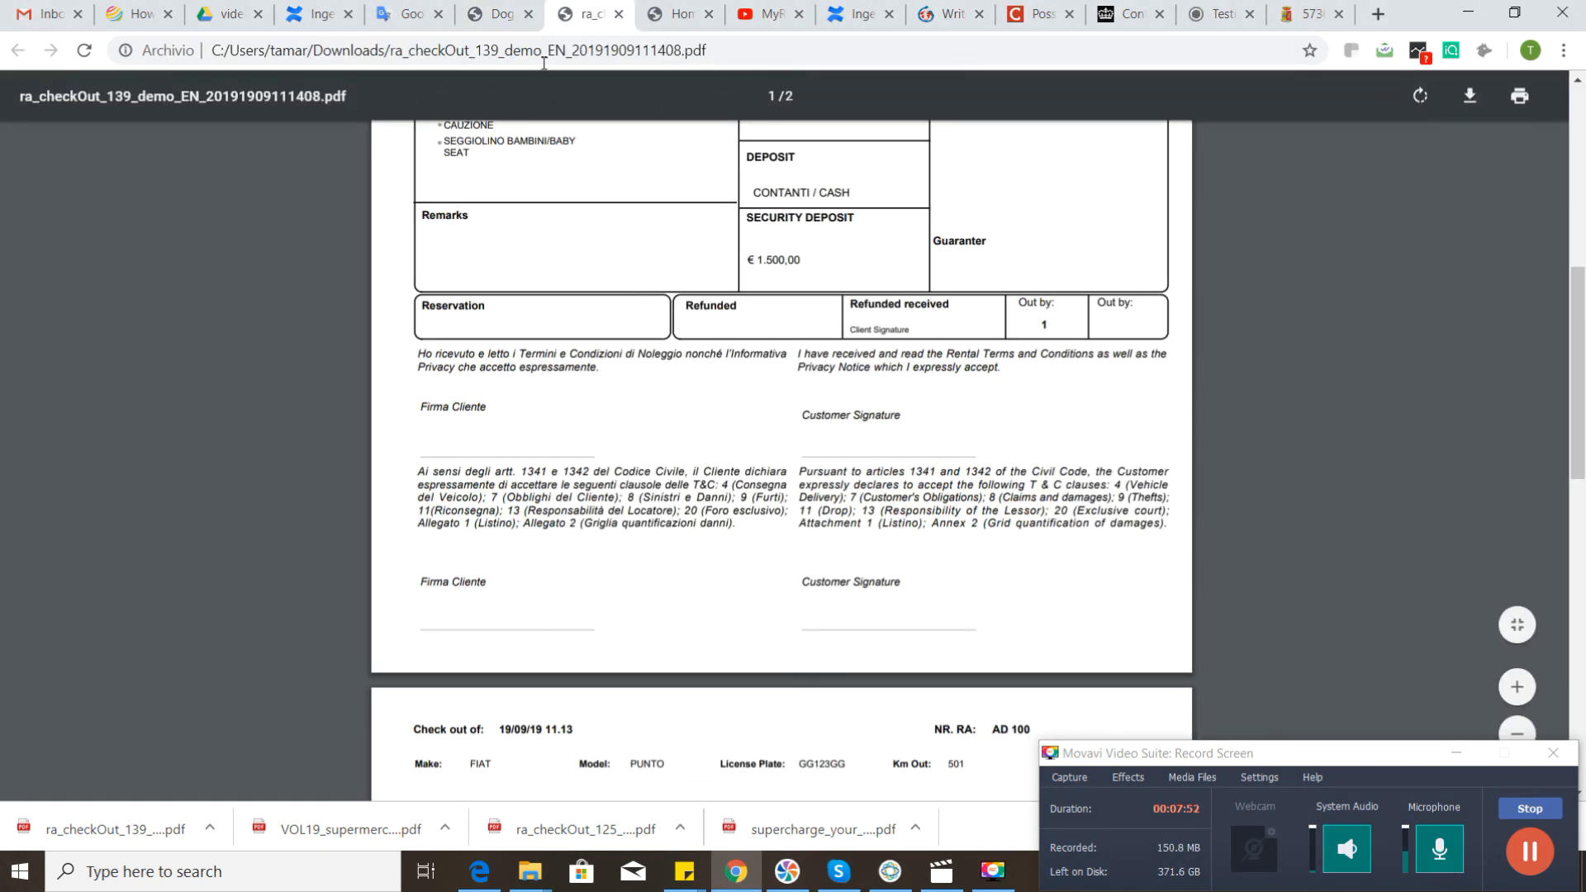
pyautogui.click(496, 17)
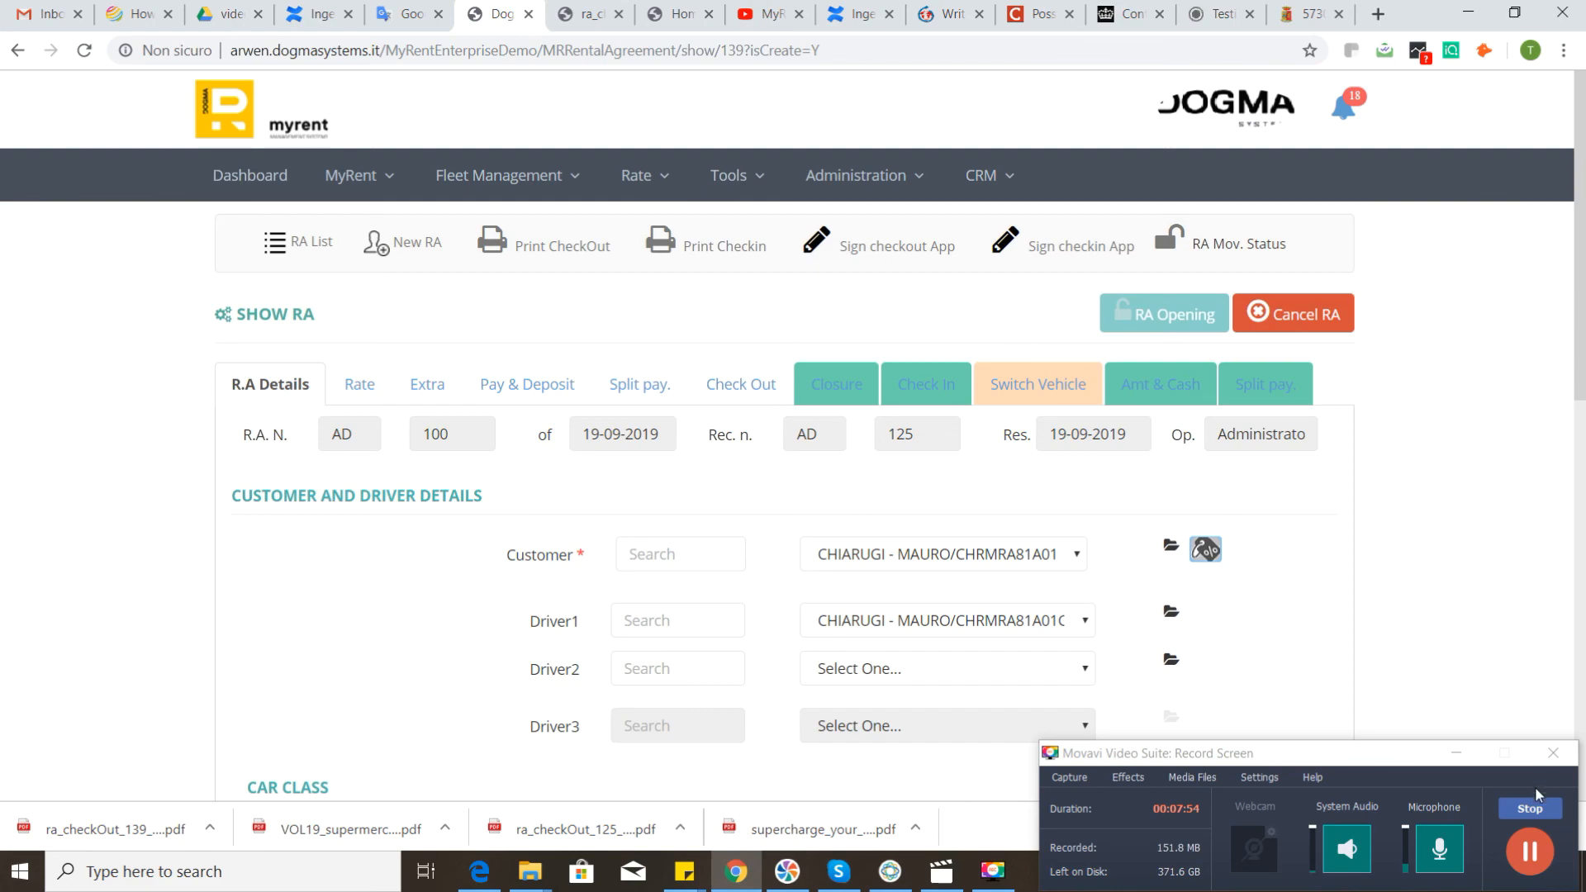